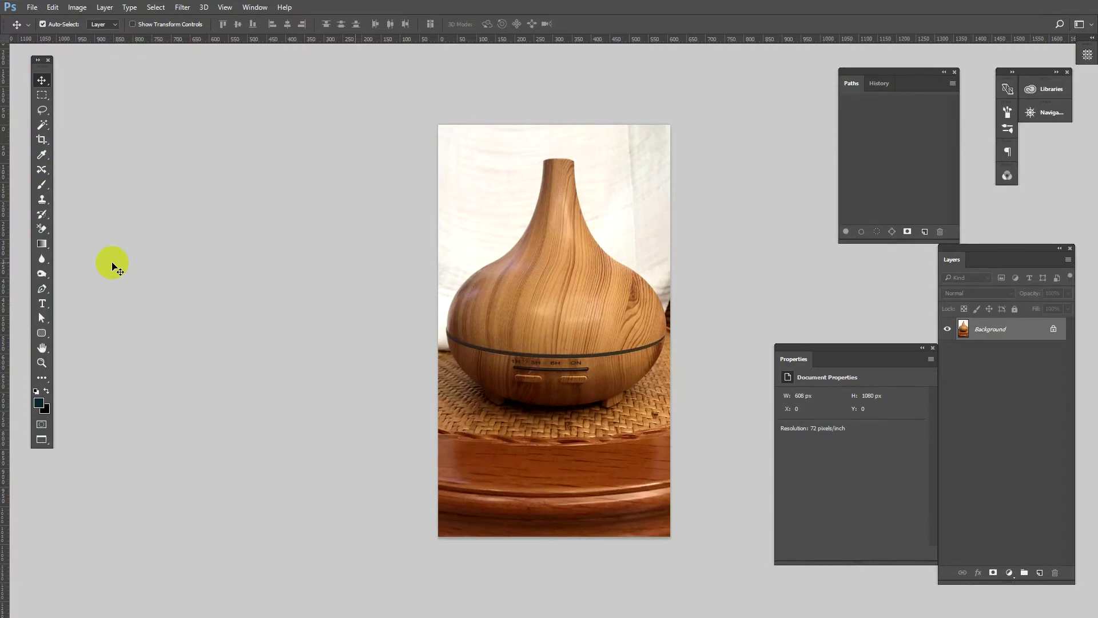
- Check the image's pixel dimensions in Image Size, closing it without changes
{"action": "scroll", "coordinate": [436, 490], "scroll_direction": "up", "scroll_amount": 1}
{"action": "scroll", "coordinate": [400, 412], "scroll_direction": "up", "scroll_amount": 1}
{"action": "scroll", "coordinate": [399, 412], "scroll_direction": "up", "scroll_amount": 1}
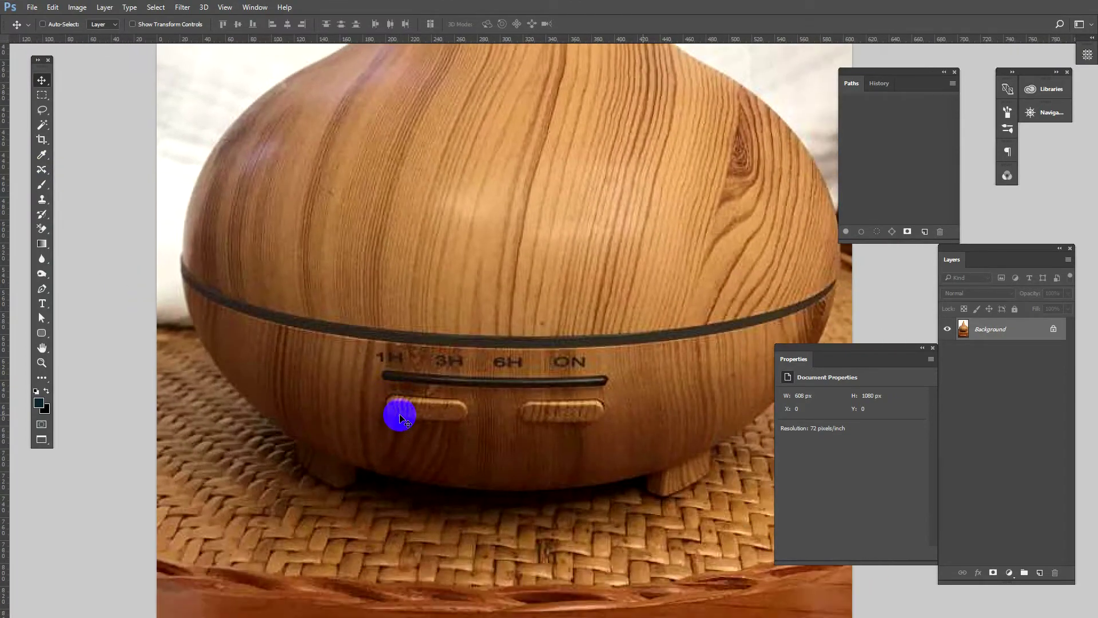
{"action": "scroll", "coordinate": [410, 411], "scroll_direction": "up", "scroll_amount": 1}
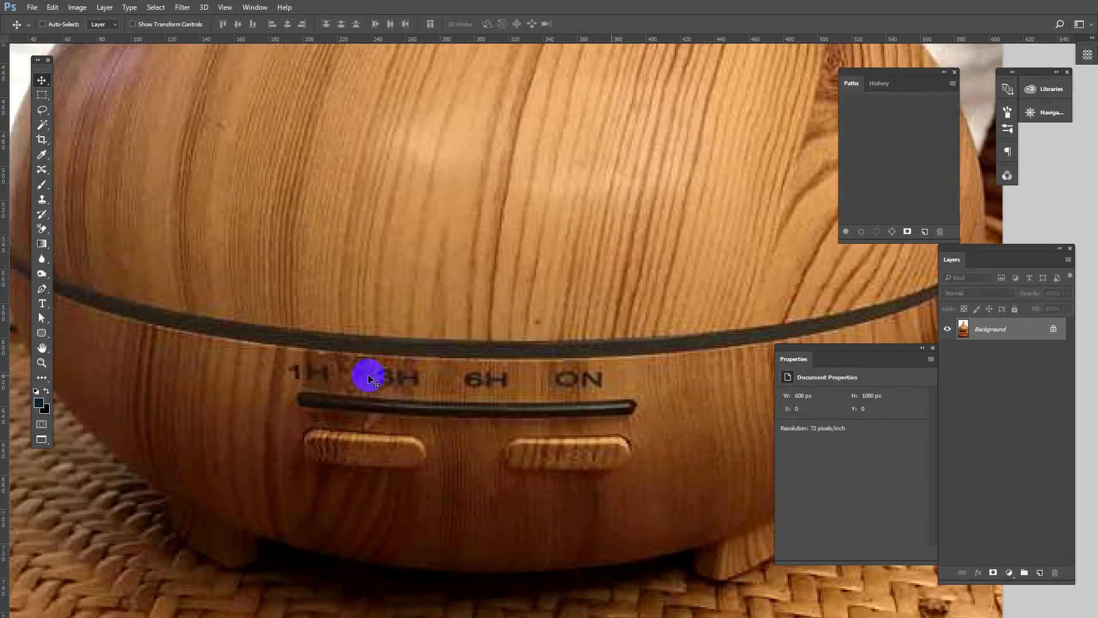
{"action": "scroll", "coordinate": [421, 386], "scroll_direction": "down", "scroll_amount": 1}
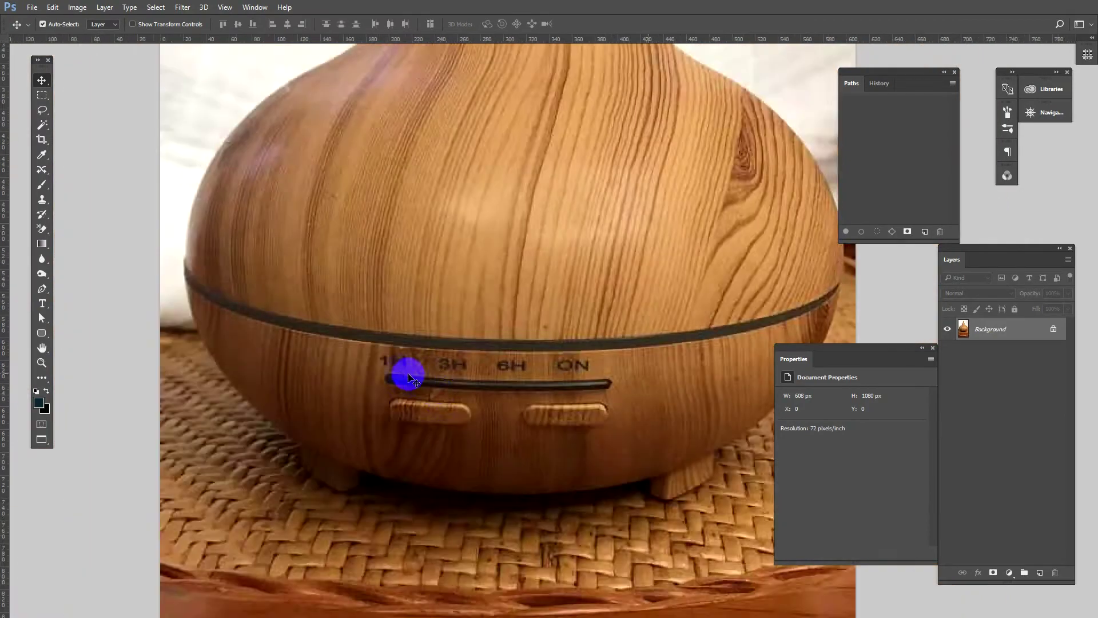
{"action": "scroll", "coordinate": [403, 373], "scroll_direction": "down", "scroll_amount": 1}
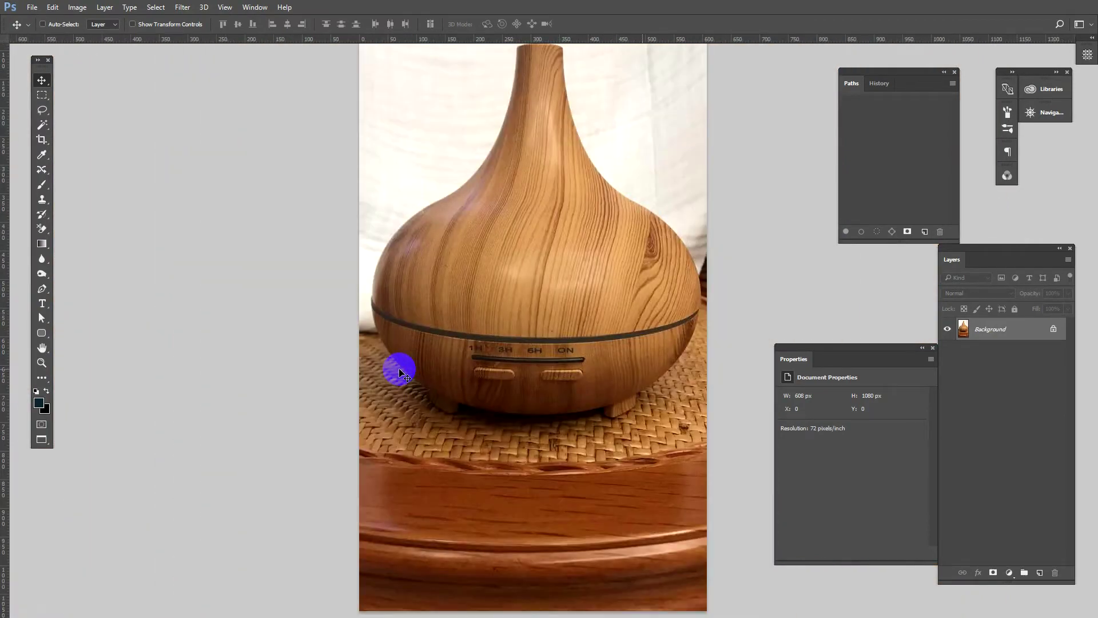
{"action": "left_click", "coordinate": [77, 7]}
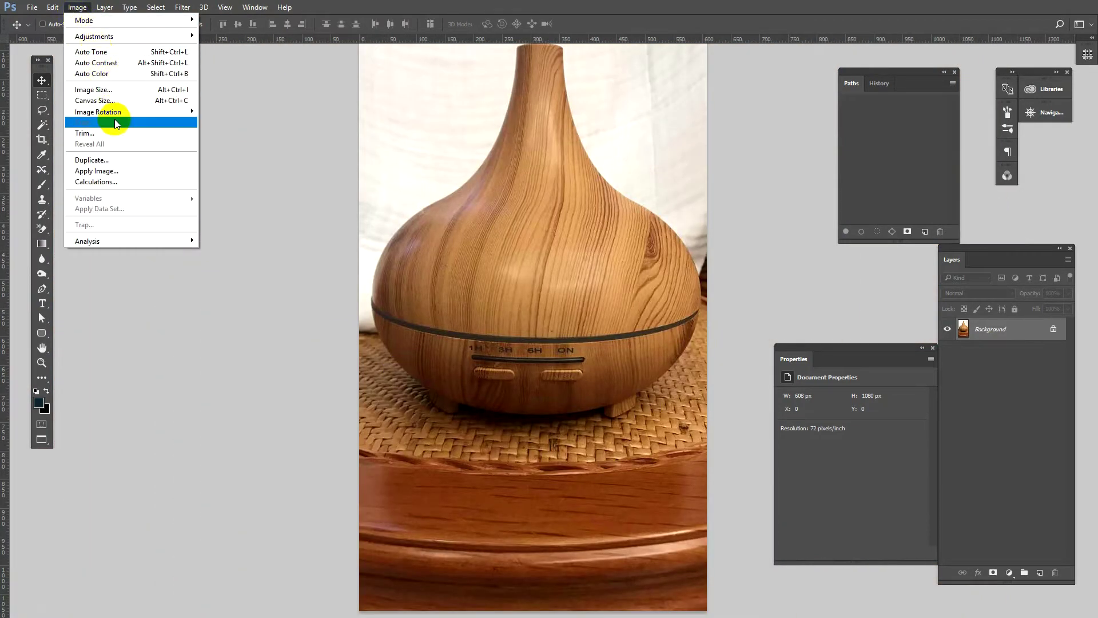
{"action": "left_click", "coordinate": [95, 90]}
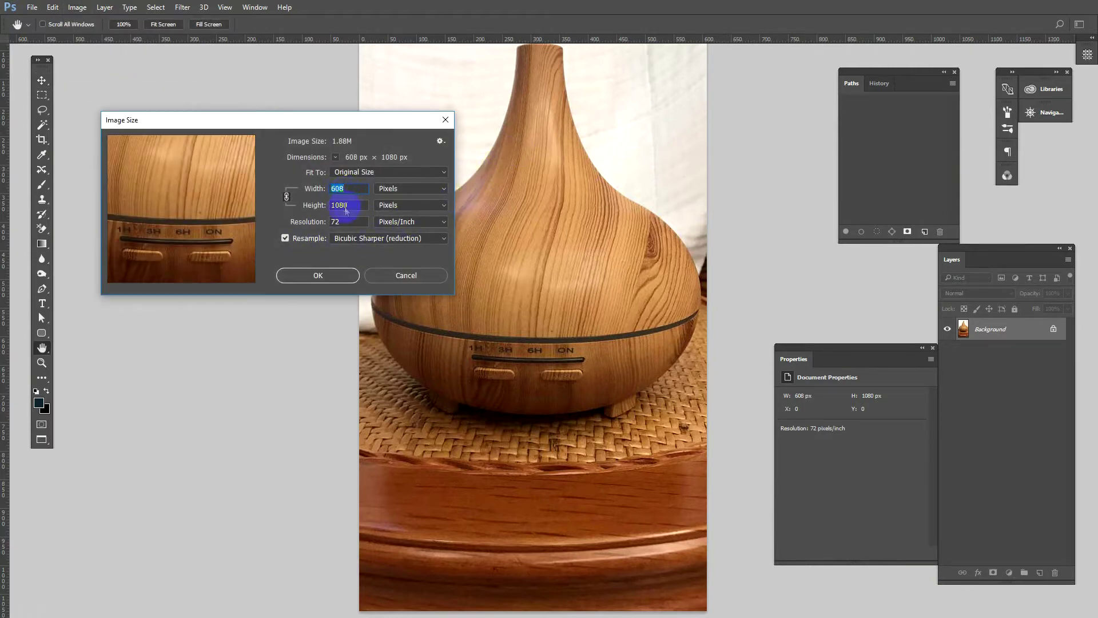
{"action": "left_click", "coordinate": [404, 277]}
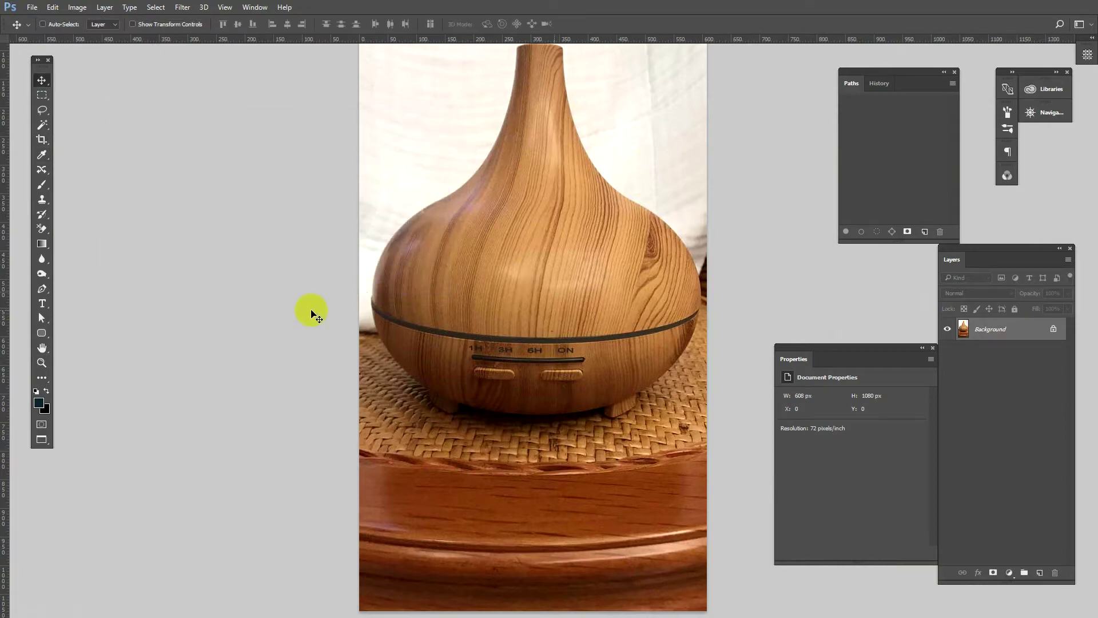
- Zoom in on the diffuser's base and draw a test Pen outline at its left foot
{"action": "left_click_drag", "start_coordinate": [318, 309], "coordinate": [442, 196]}
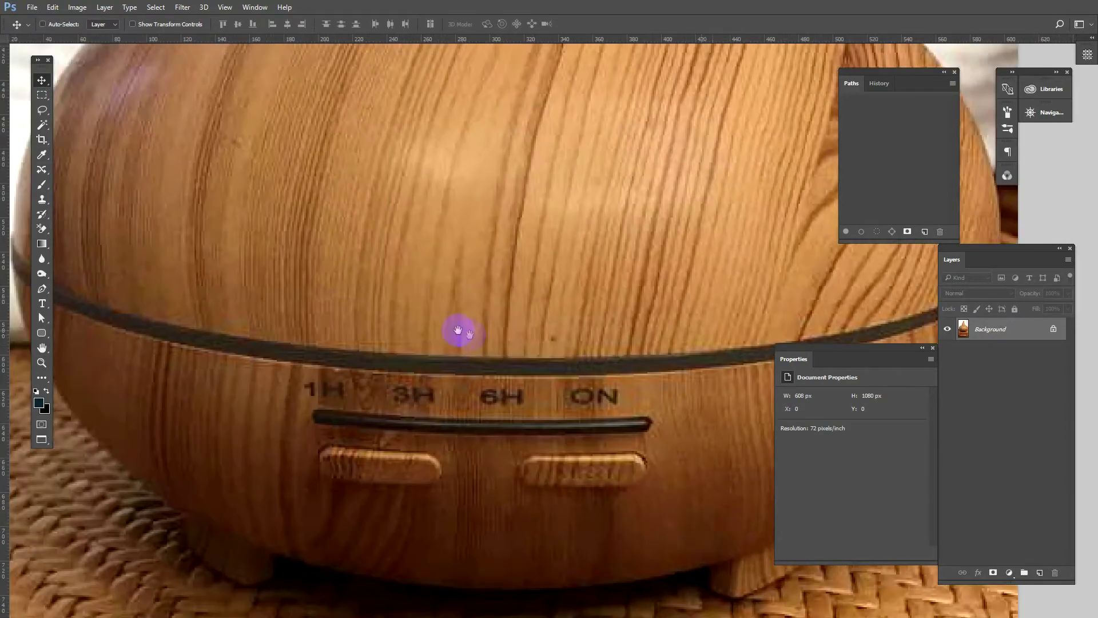
{"action": "key", "text": "p"}
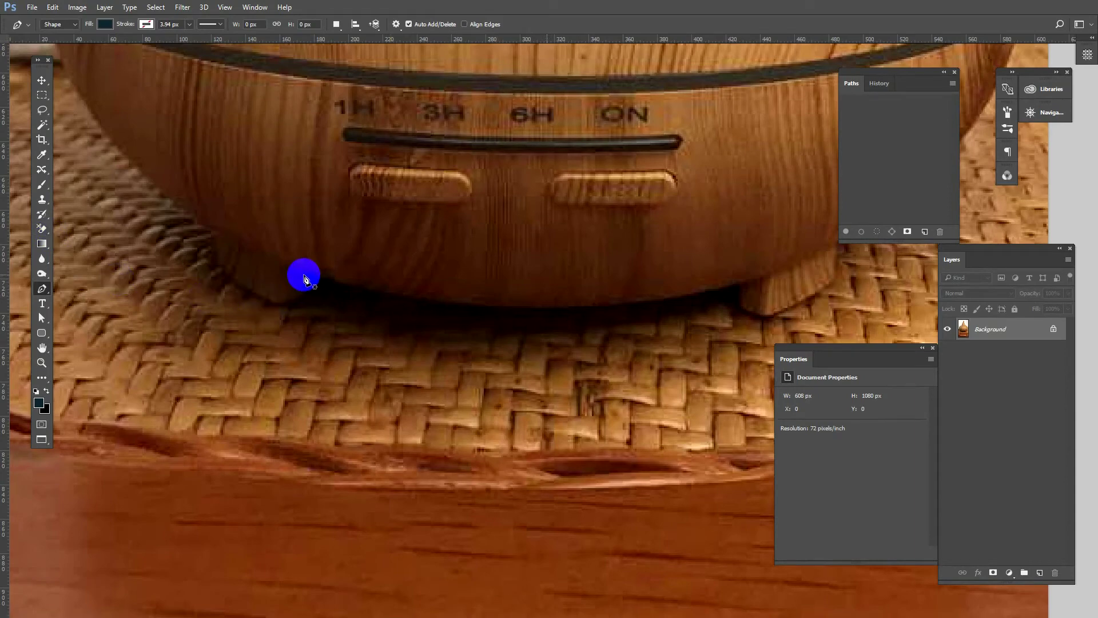
{"action": "left_click", "coordinate": [304, 276]}
{"action": "mouse_move", "coordinate": [297, 299]}
{"action": "left_mouse_down"}
{"action": "mouse_move", "coordinate": [275, 309]}
{"action": "mouse_move", "coordinate": [257, 297]}
{"action": "left_mouse_up"}
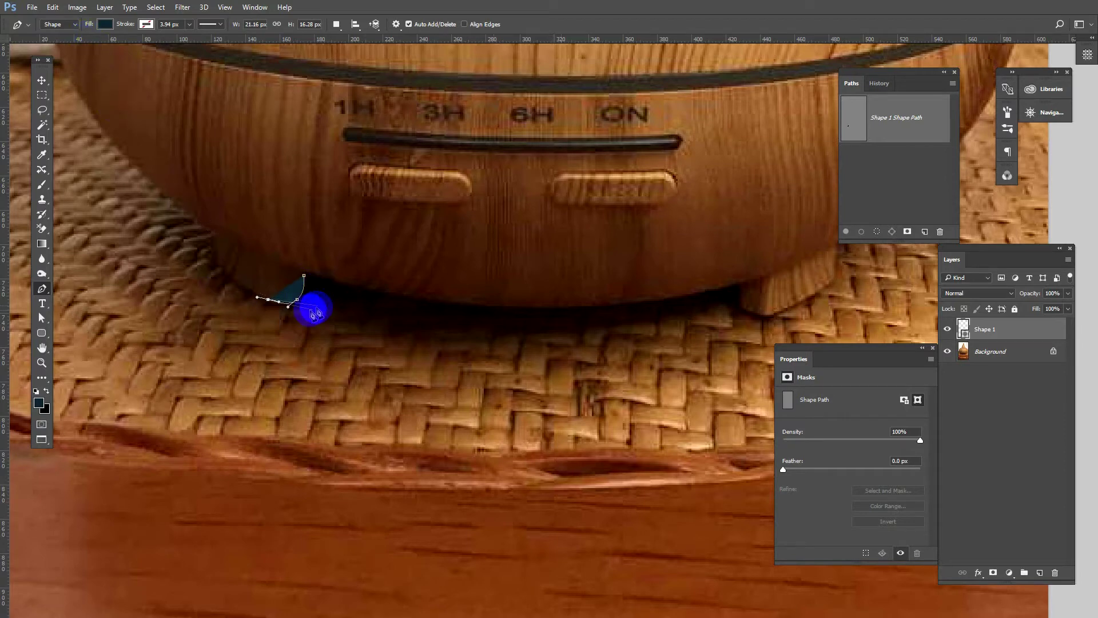
{"action": "left_click_drag", "start_coordinate": [284, 309], "coordinate": [289, 300]}
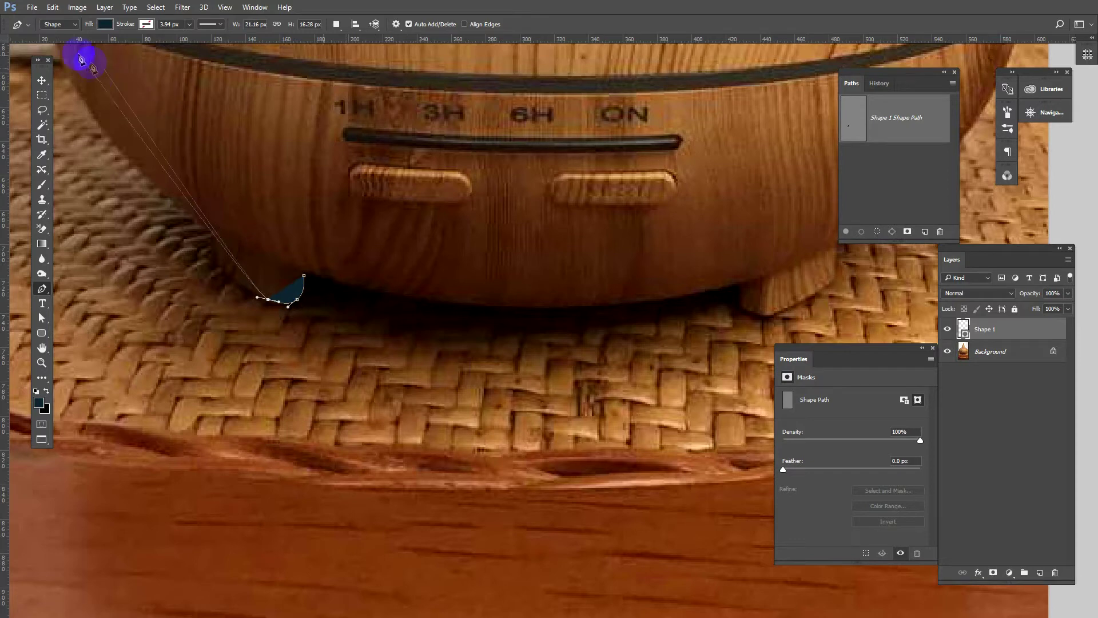
- Switch the Pen tool mode from Shape to Path and delete the stray Shape 1 layer
{"action": "left_click", "coordinate": [43, 288]}
{"action": "left_click", "coordinate": [57, 24]}
{"action": "left_click", "coordinate": [55, 45]}
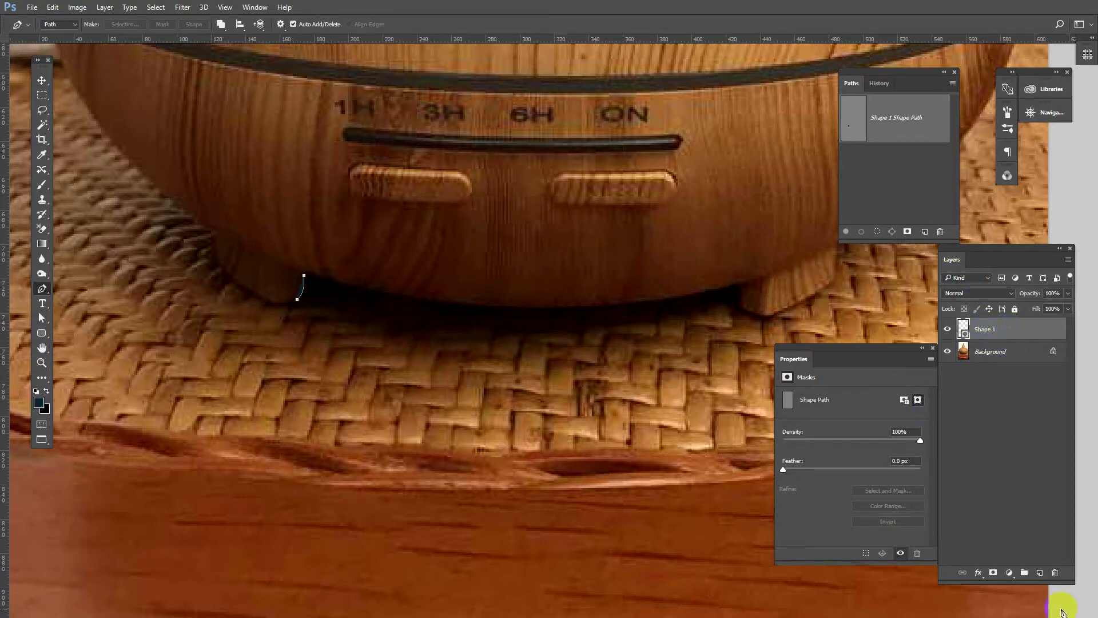
{"action": "left_click", "coordinate": [1056, 573]}
{"action": "key", "text": "Return"}
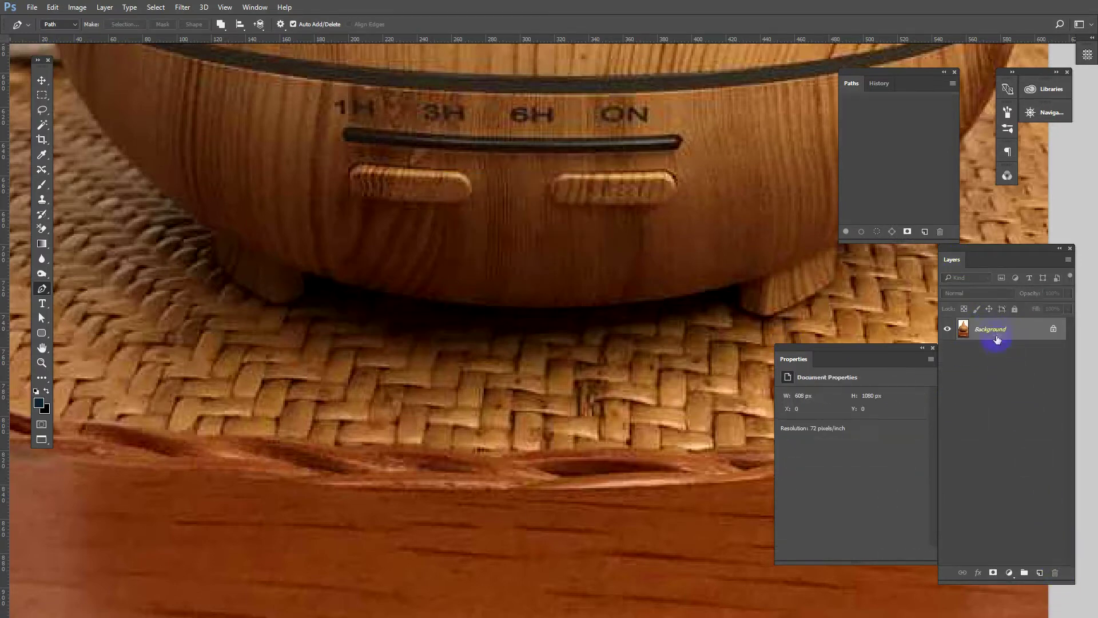
{"action": "left_click", "coordinate": [254, 6]}
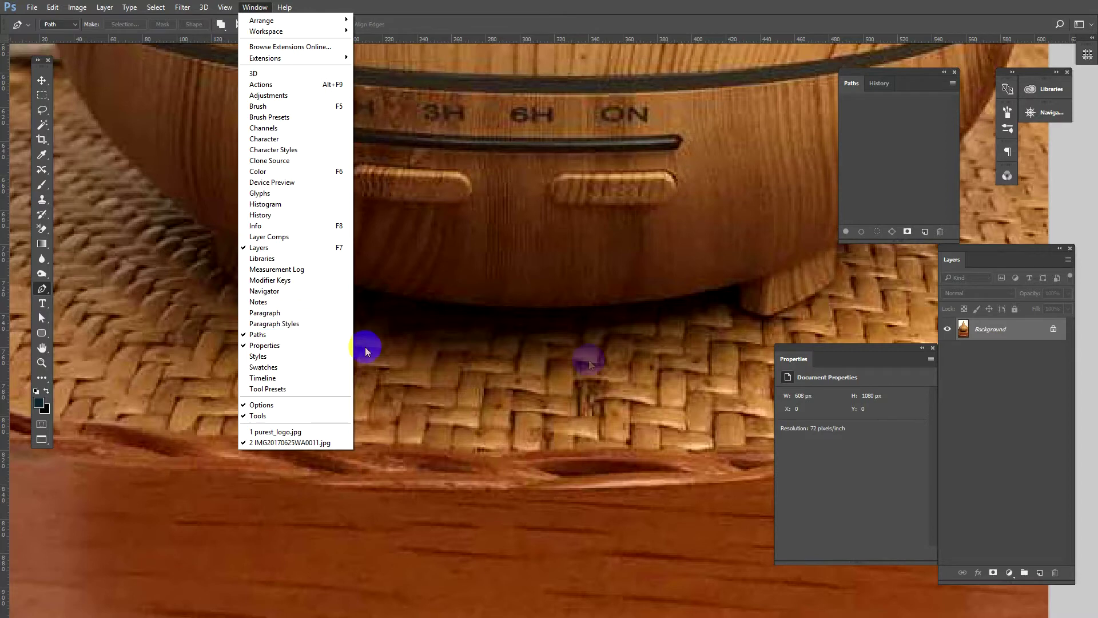
{"action": "left_click", "coordinate": [331, 258]}
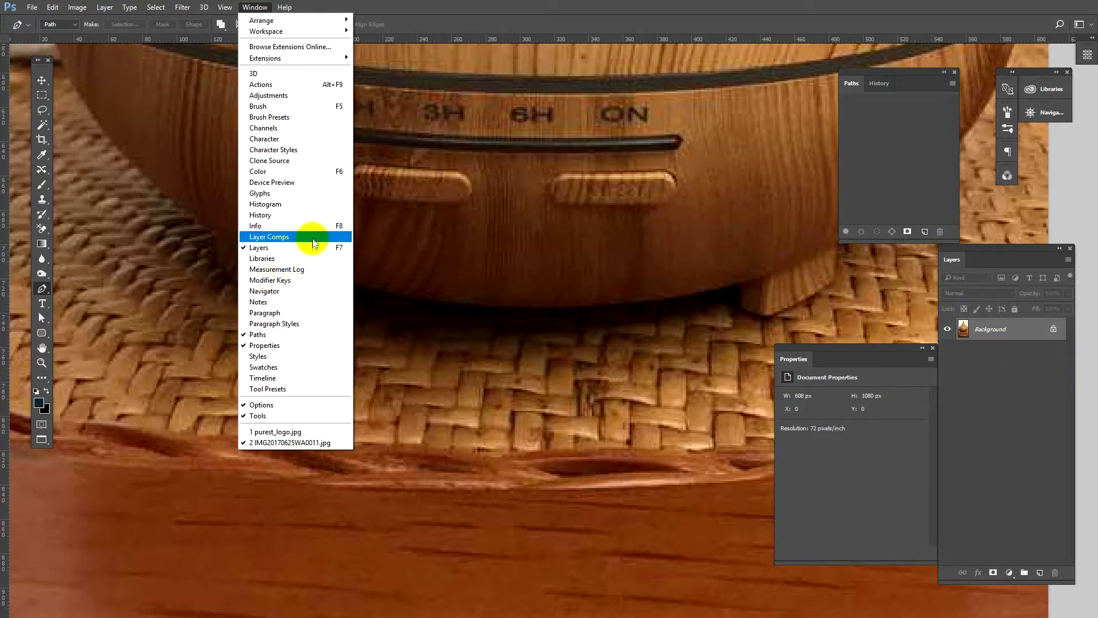
{"action": "left_click", "coordinate": [495, 301]}
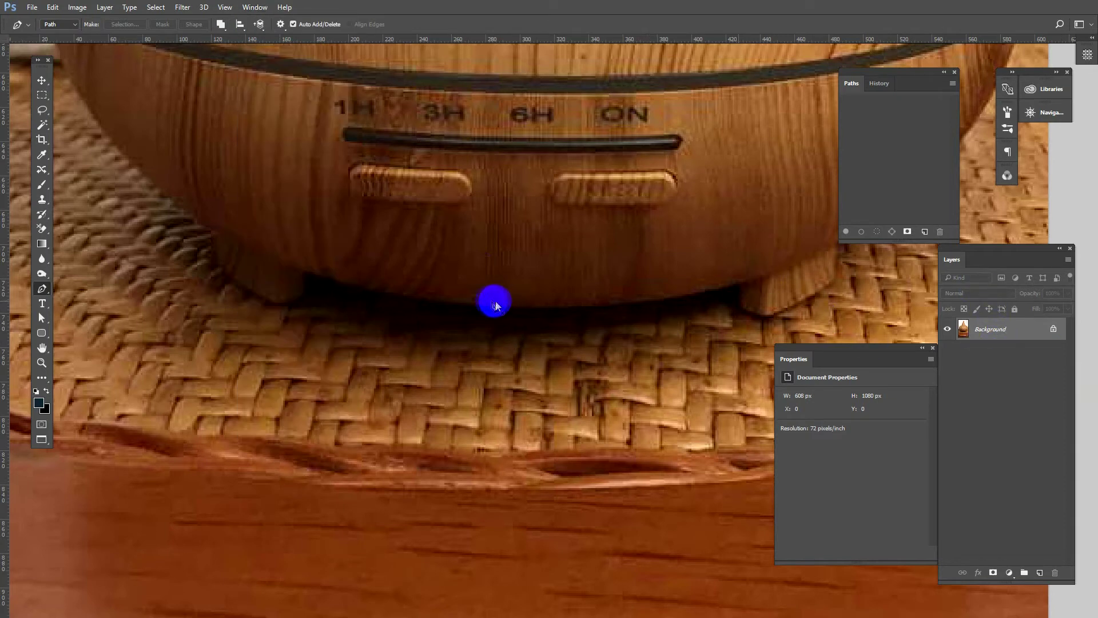
- Start the path at the left foot and curve it up the diffuser's left side past the dark band
{"action": "left_click", "coordinate": [302, 273]}
{"action": "left_click_drag", "start_coordinate": [299, 298], "coordinate": [284, 333]}
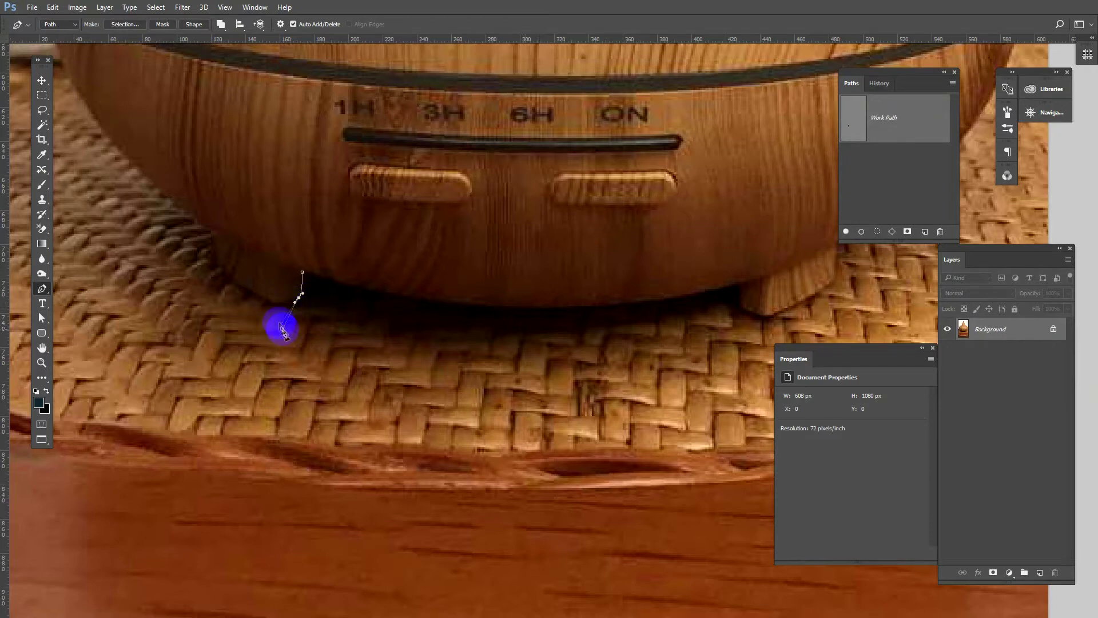
{"action": "left_click_drag", "start_coordinate": [247, 289], "coordinate": [222, 271]}
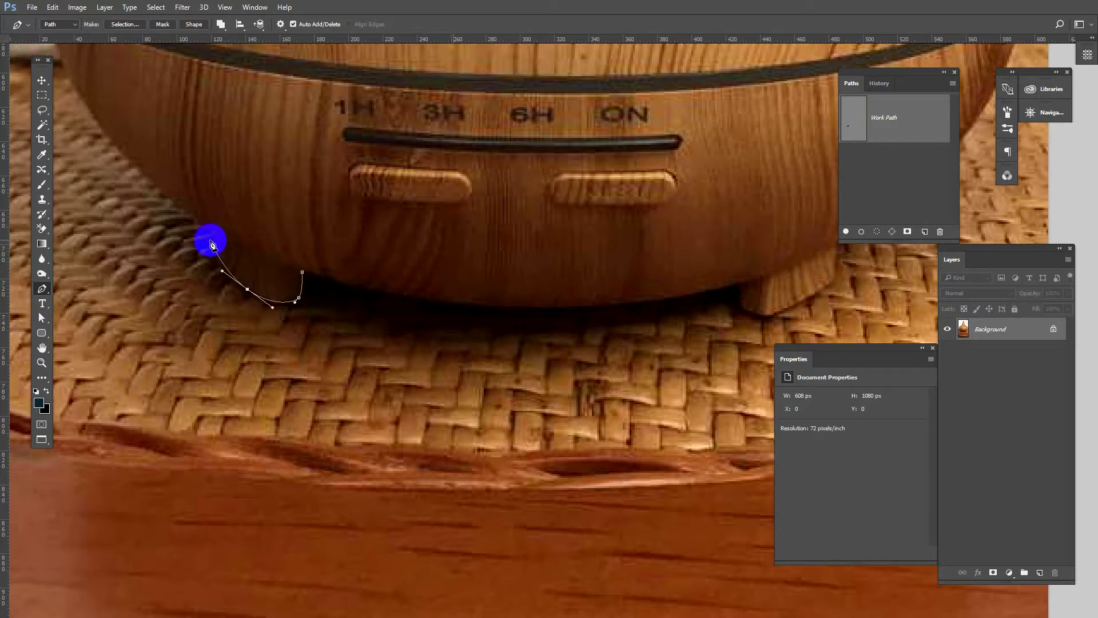
{"action": "left_click_drag", "start_coordinate": [210, 238], "coordinate": [189, 258]}
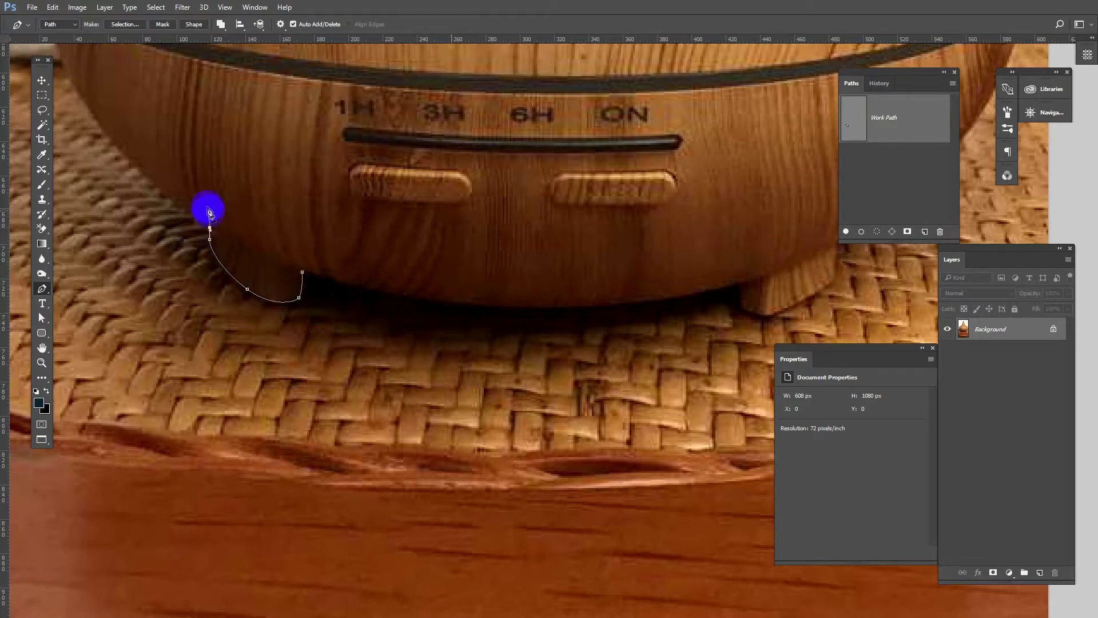
{"action": "left_click_drag", "start_coordinate": [209, 216], "coordinate": [449, 375]}
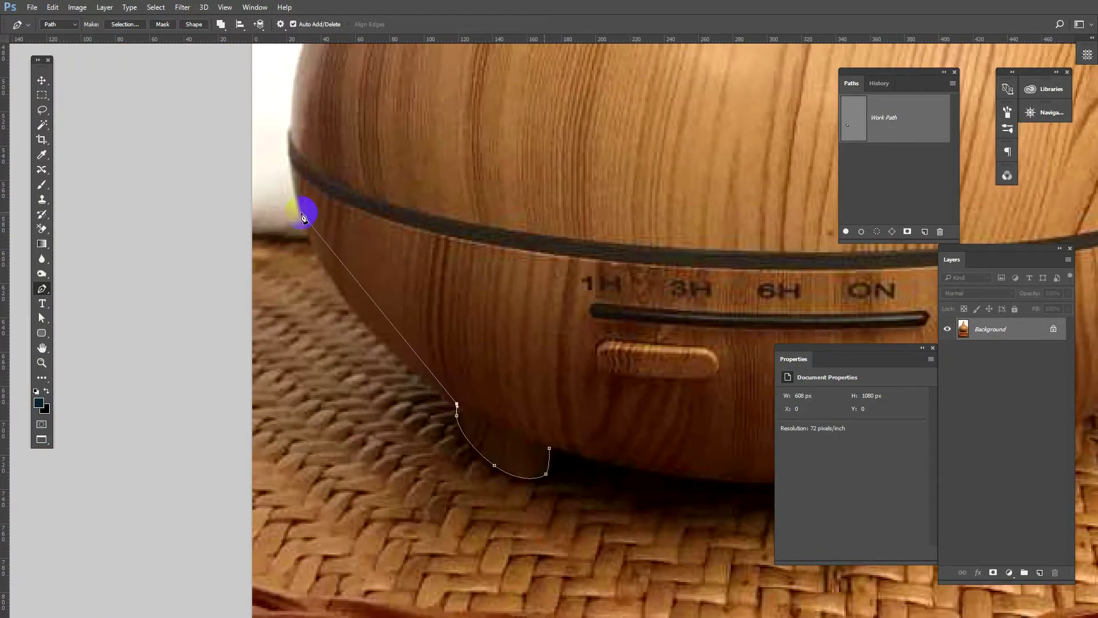
{"action": "left_click_drag", "start_coordinate": [299, 209], "coordinate": [283, 127]}
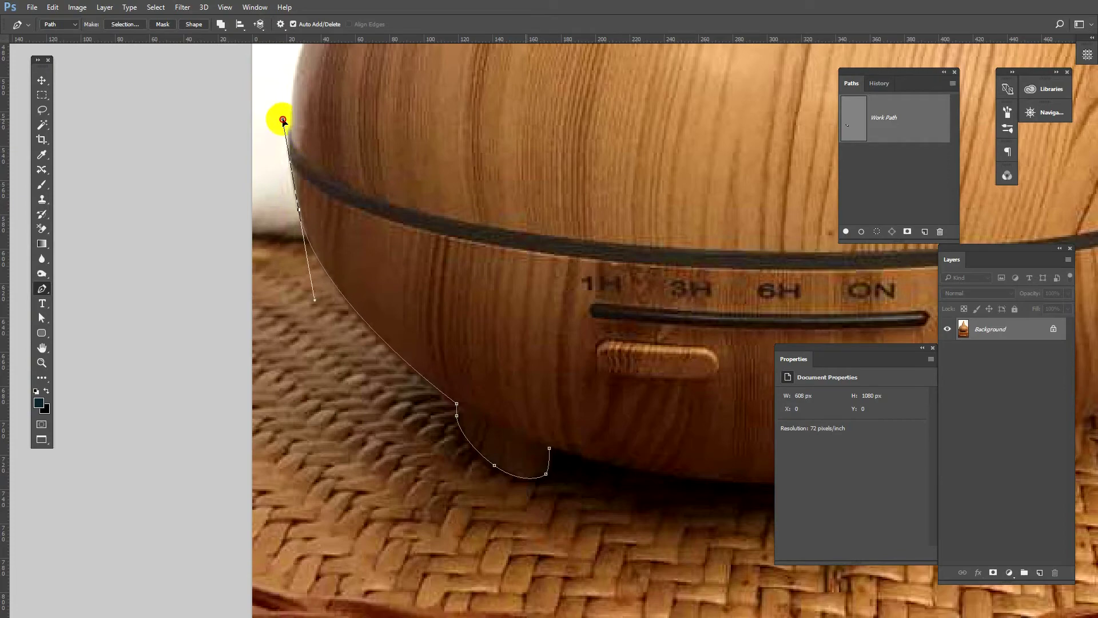
{"action": "scroll", "coordinate": [304, 142], "scroll_direction": "up", "scroll_amount": 5}
{"action": "left_click_drag", "start_coordinate": [368, 160], "coordinate": [407, 111]}
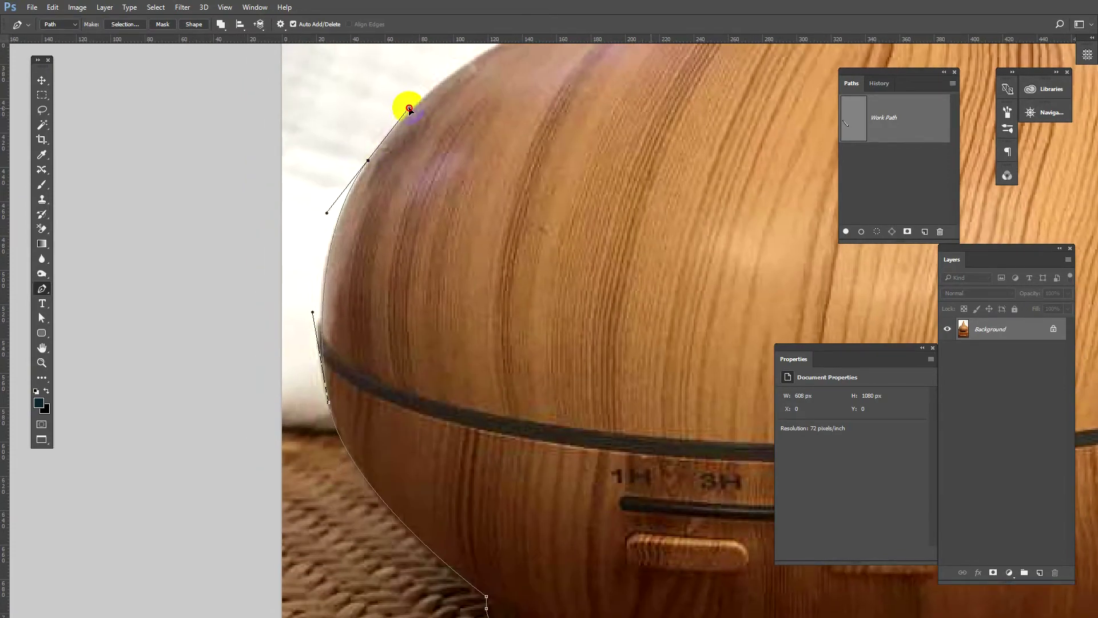
{"action": "scroll", "coordinate": [401, 143], "scroll_direction": "up", "scroll_amount": 5}
{"action": "scroll", "coordinate": [389, 218], "scroll_direction": "right", "scroll_amount": 3}
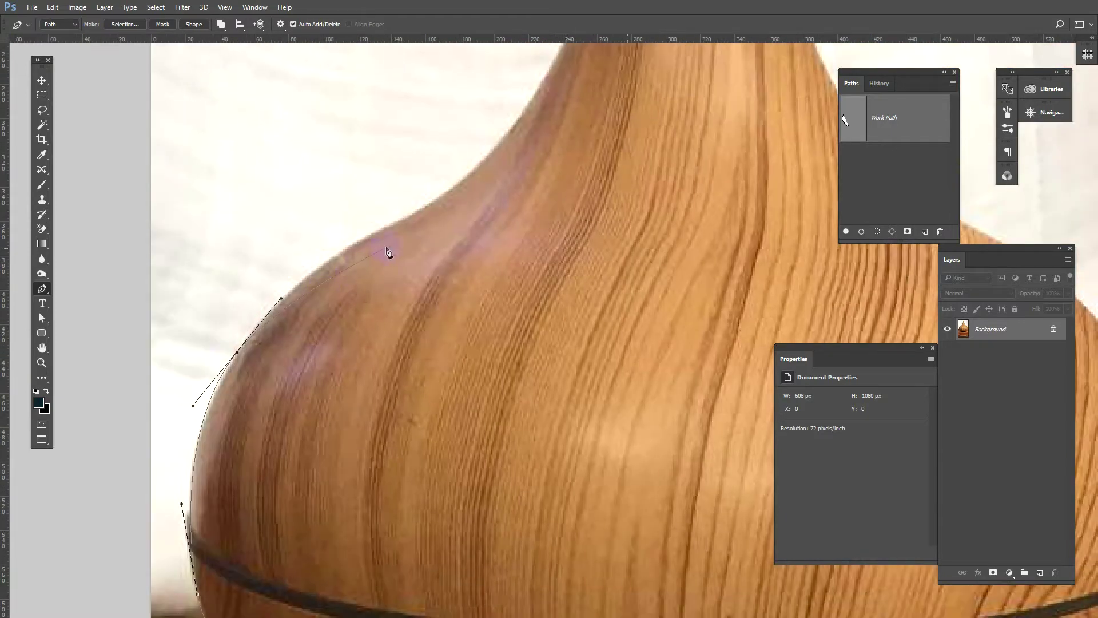
- Continue the curved path over the left shoulder, up the neck, across its top and down the right edge
{"action": "left_click", "coordinate": [404, 219]}
{"action": "scroll", "coordinate": [452, 223], "scroll_direction": "up", "scroll_amount": 5}
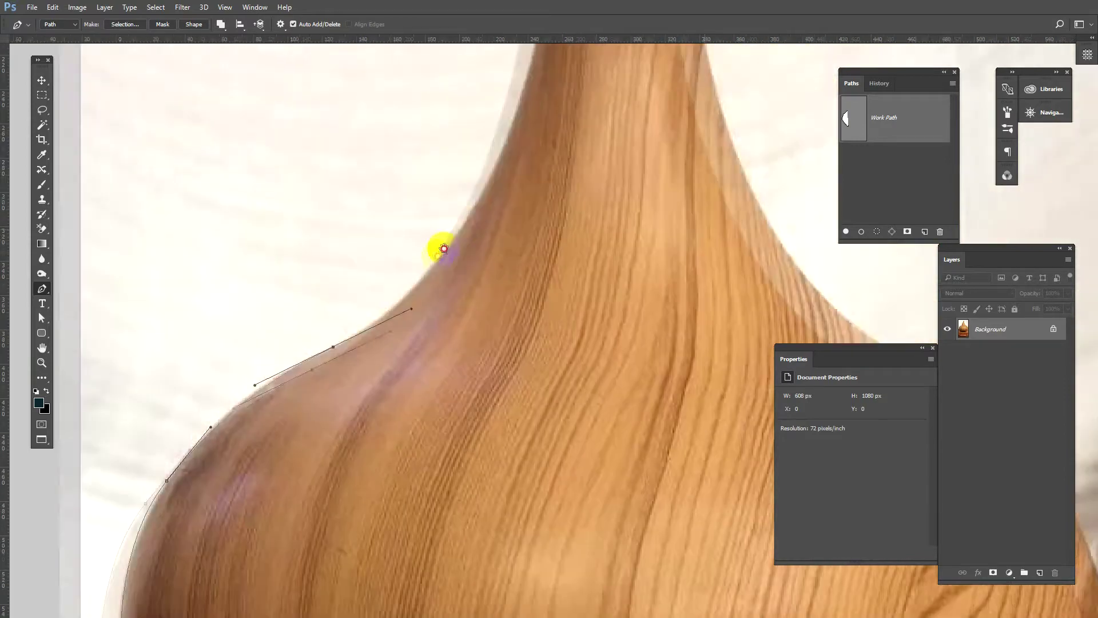
{"action": "scroll", "coordinate": [424, 263], "scroll_direction": "right", "scroll_amount": 3}
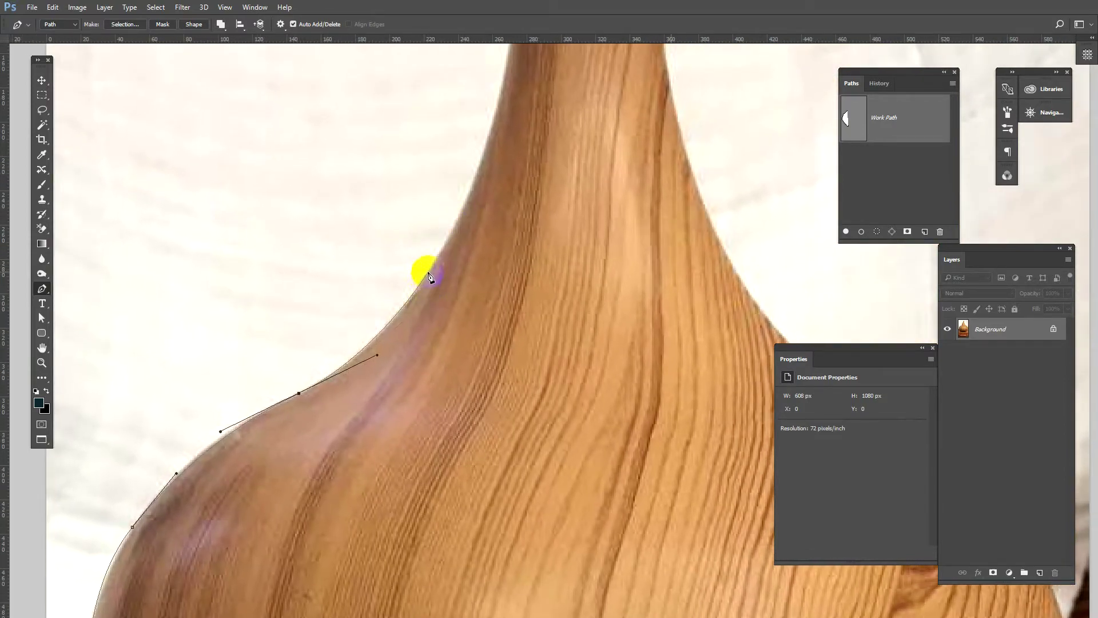
{"action": "mouse_move", "coordinate": [433, 268]}
{"action": "left_mouse_down"}
{"action": "mouse_move", "coordinate": [454, 232]}
{"action": "mouse_move", "coordinate": [456, 353]}
{"action": "left_mouse_up"}
{"action": "left_click_drag", "start_coordinate": [493, 199], "coordinate": [501, 141]}
{"action": "left_click", "coordinate": [502, 131]}
{"action": "mouse_move", "coordinate": [510, 84]}
{"action": "left_mouse_down"}
{"action": "mouse_move", "coordinate": [496, 181]}
{"action": "mouse_move", "coordinate": [454, 233]}
{"action": "left_mouse_up"}
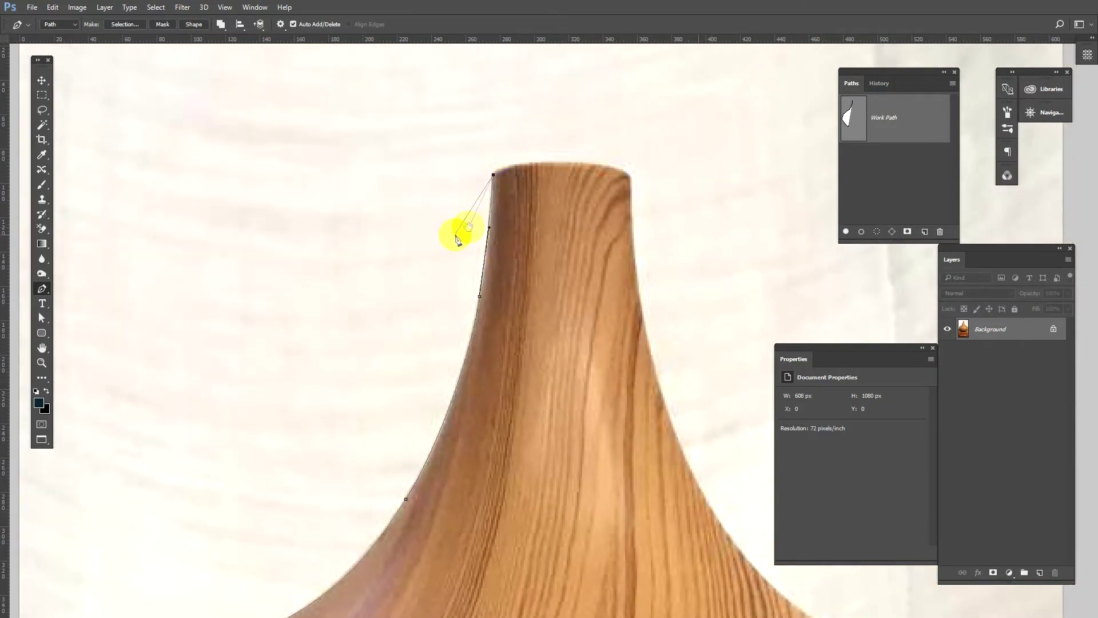
{"action": "left_click_drag", "start_coordinate": [536, 197], "coordinate": [483, 209]}
{"action": "left_click_drag", "start_coordinate": [511, 175], "coordinate": [558, 176]}
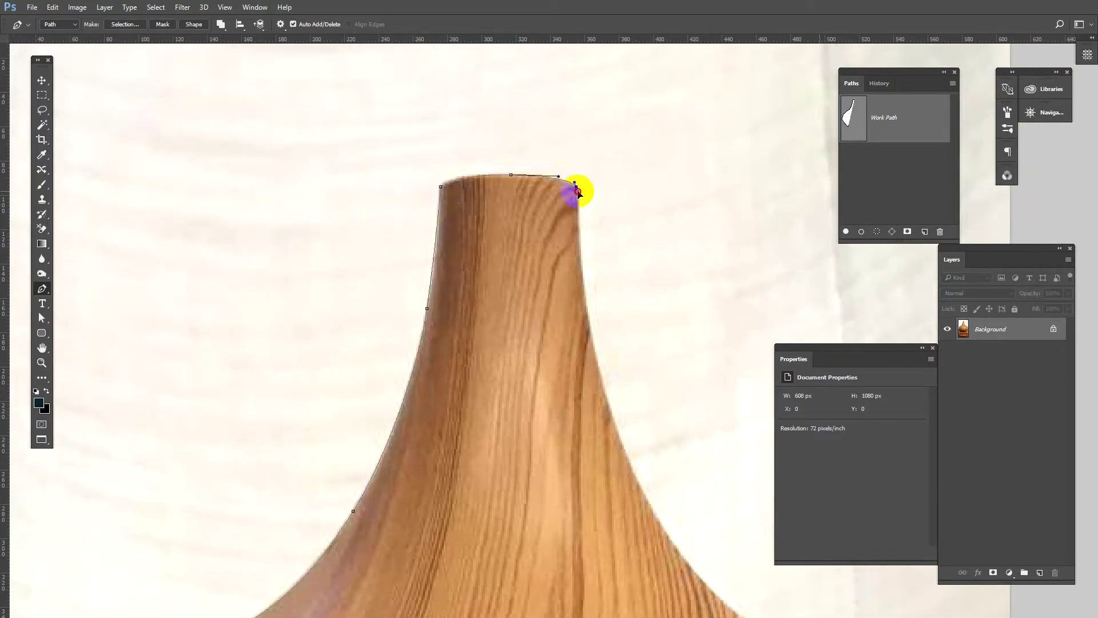
{"action": "left_click_drag", "start_coordinate": [587, 327], "coordinate": [466, 238]}
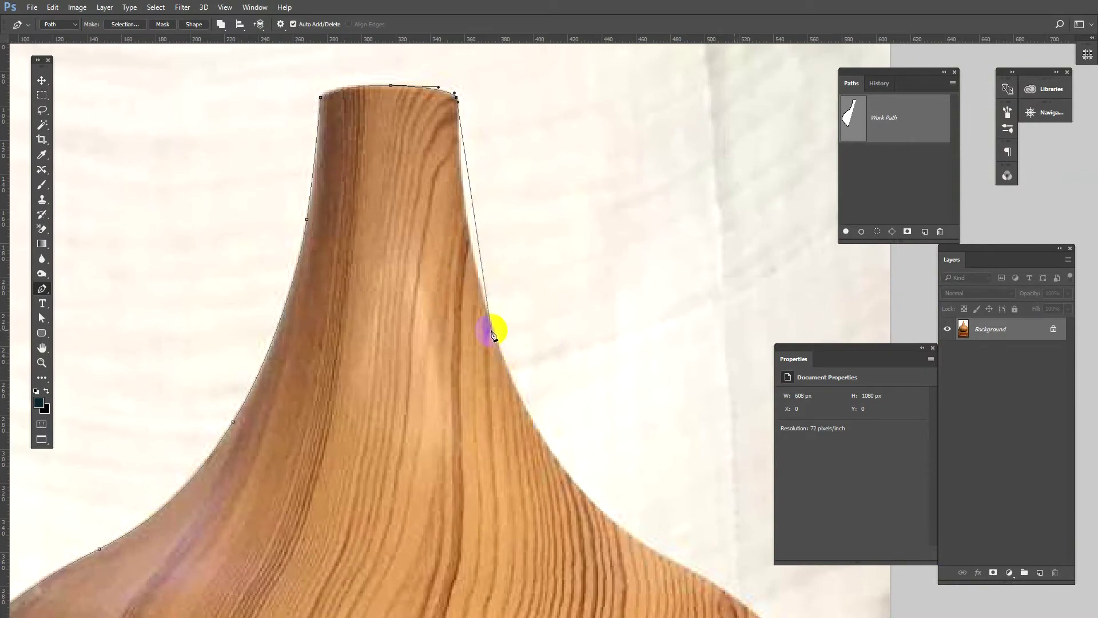
{"action": "left_click_drag", "start_coordinate": [494, 333], "coordinate": [527, 416]}
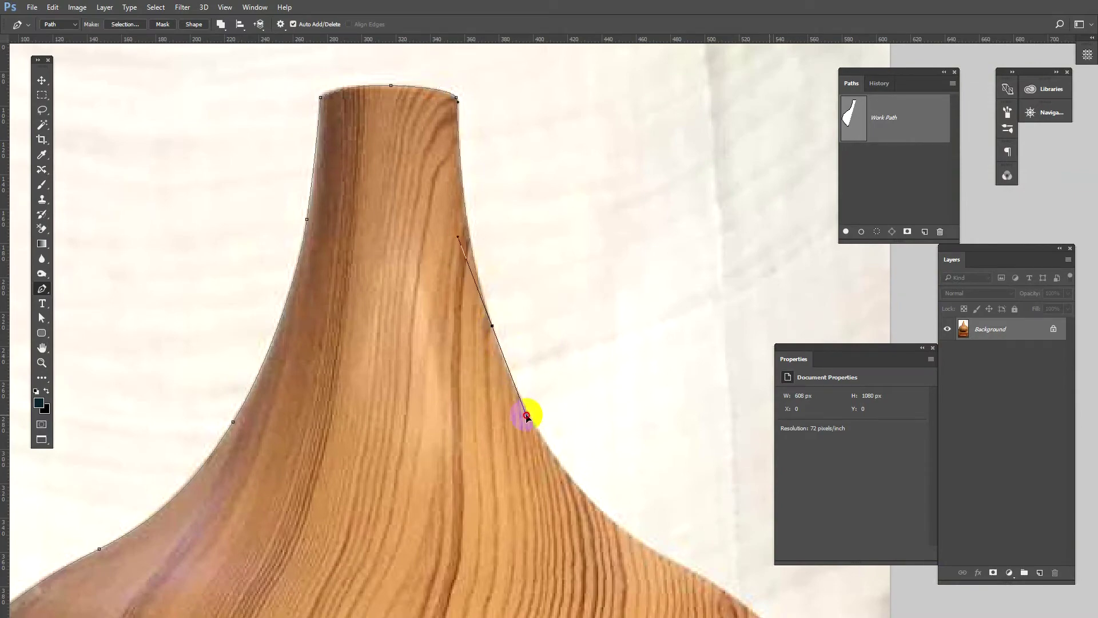
{"action": "left_click_drag", "start_coordinate": [530, 422], "coordinate": [447, 291]}
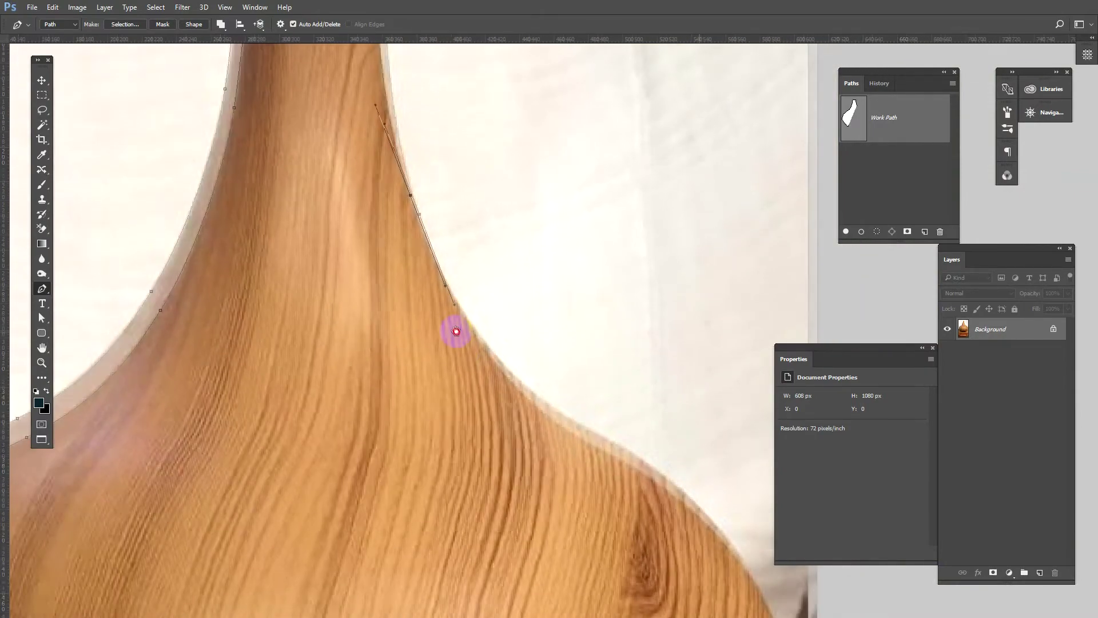
- Trace curved anchors down the diffuser's rounded right side, undoing one misplaced anchor
{"action": "left_click_drag", "start_coordinate": [515, 374], "coordinate": [569, 421]}
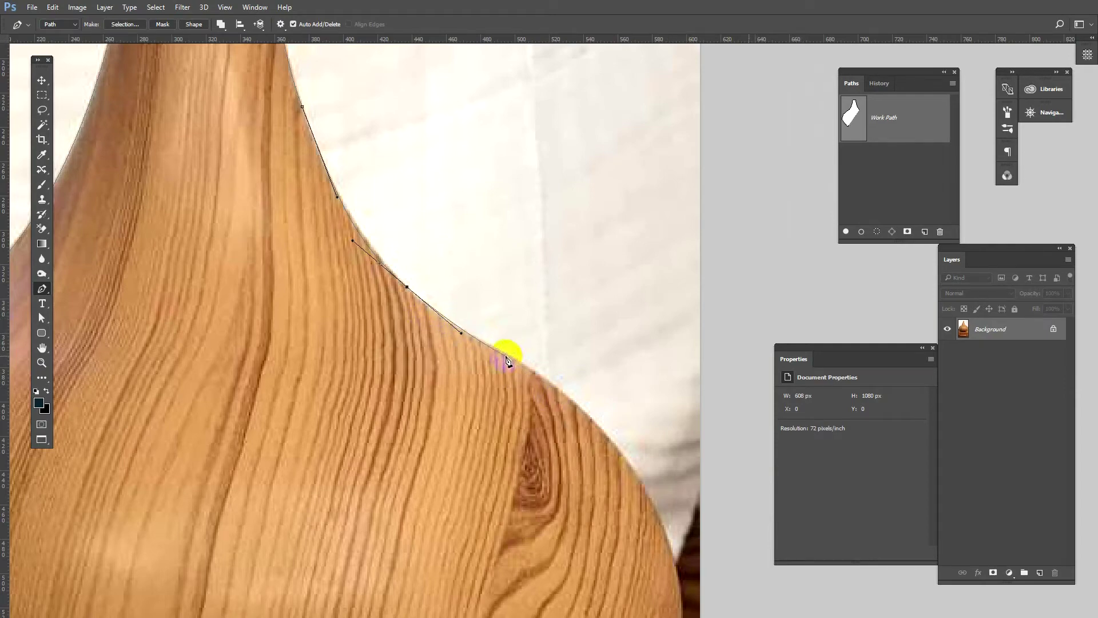
{"action": "mouse_move", "coordinate": [508, 353]}
{"action": "left_mouse_down"}
{"action": "mouse_move", "coordinate": [525, 361]}
{"action": "mouse_move", "coordinate": [437, 221]}
{"action": "left_mouse_up"}
{"action": "mouse_move", "coordinate": [539, 368]}
{"action": "left_mouse_down"}
{"action": "mouse_move", "coordinate": [552, 497]}
{"action": "mouse_move", "coordinate": [522, 459]}
{"action": "left_mouse_up"}
{"action": "key", "text": "ctrl+z"}
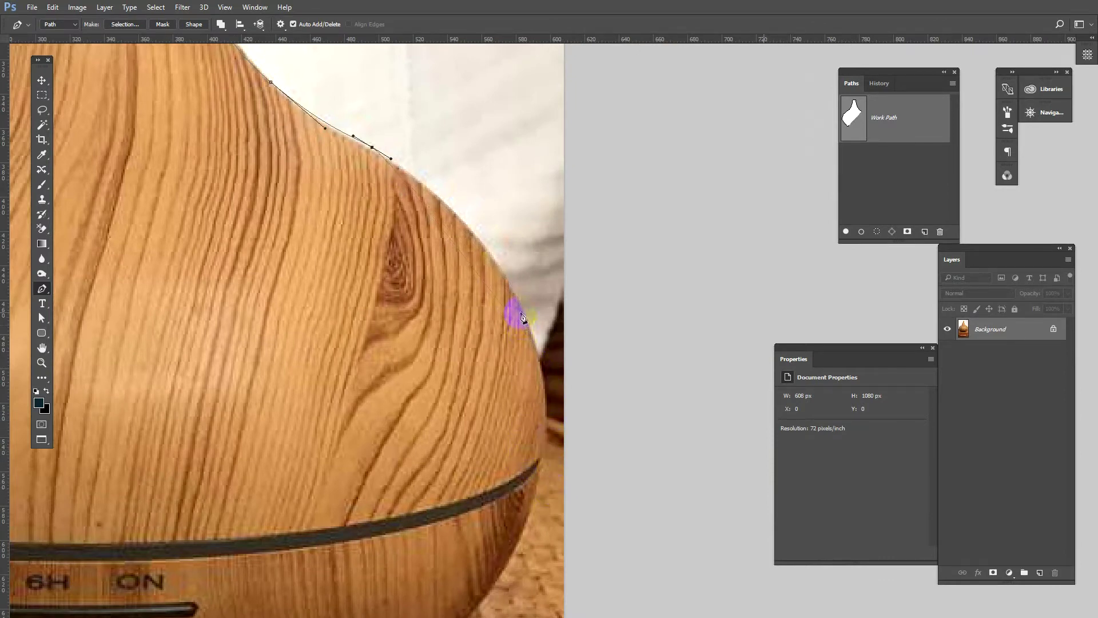
{"action": "left_click_drag", "start_coordinate": [525, 319], "coordinate": [551, 407]}
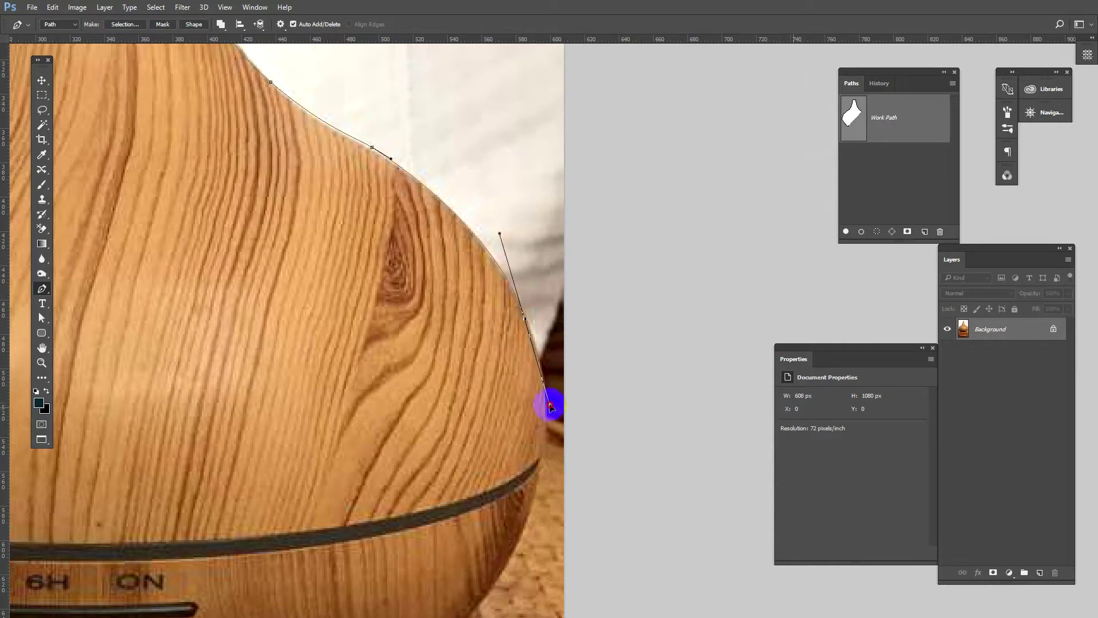
{"action": "scroll", "coordinate": [549, 429], "scroll_direction": "down", "scroll_amount": 3}
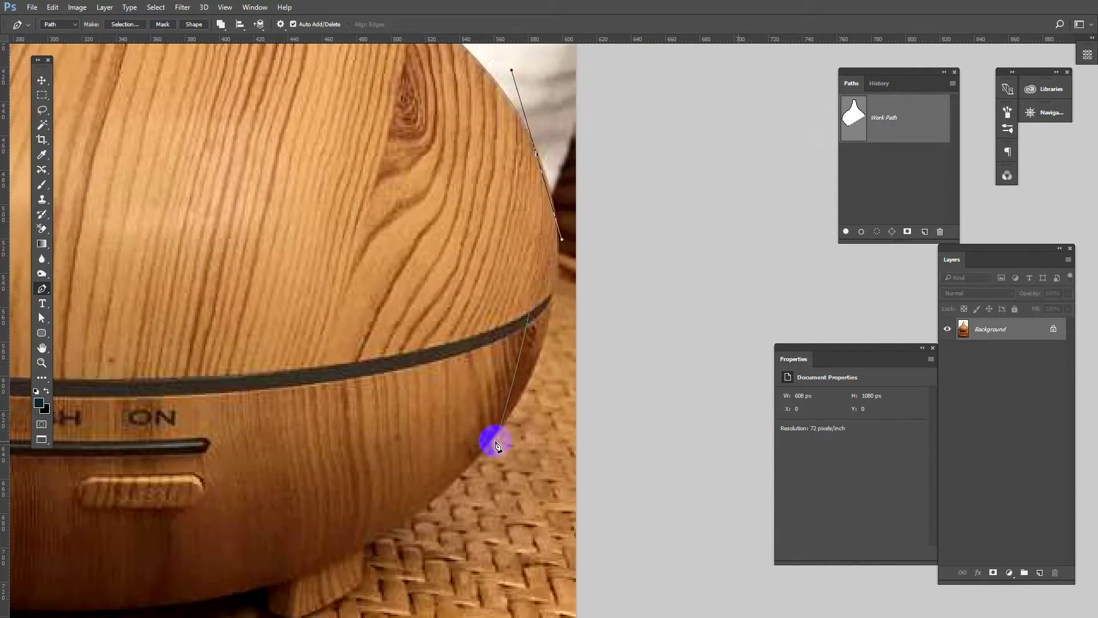
{"action": "mouse_move", "coordinate": [495, 437]}
{"action": "left_mouse_down"}
{"action": "mouse_move", "coordinate": [413, 540]}
{"action": "mouse_move", "coordinate": [463, 363]}
{"action": "mouse_move", "coordinate": [430, 344]}
{"action": "left_mouse_up"}
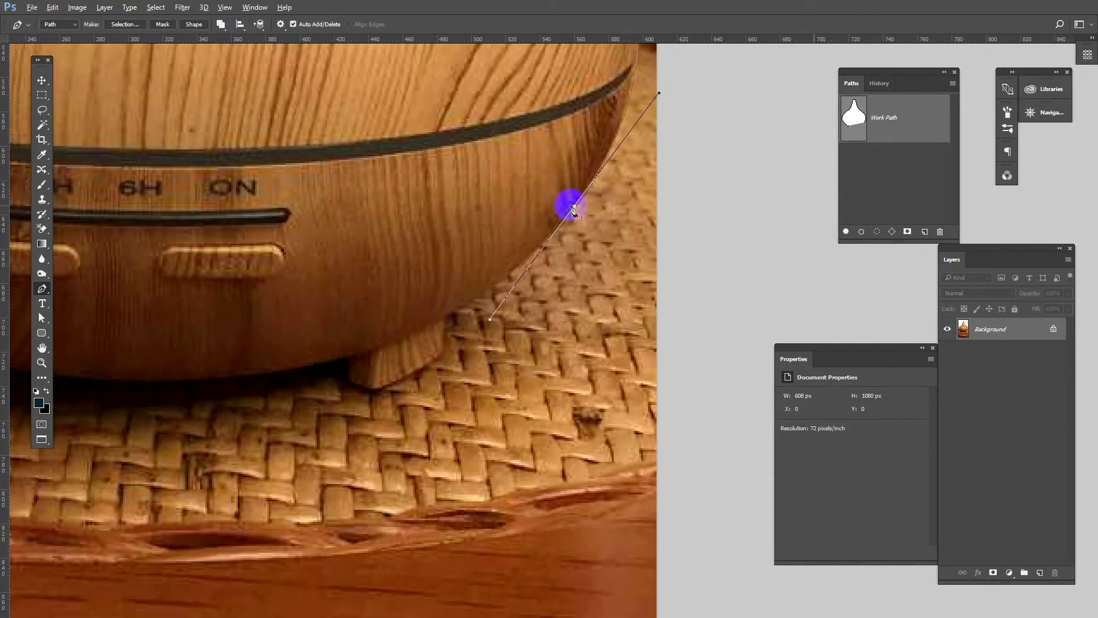
{"action": "left_click_drag", "start_coordinate": [467, 302], "coordinate": [445, 319]}
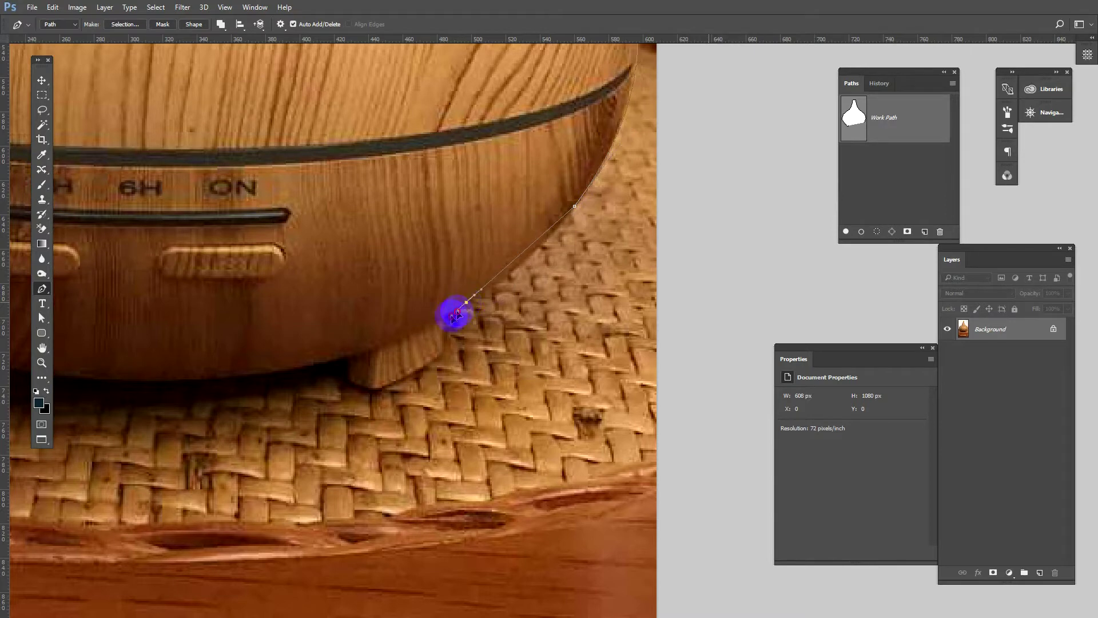
- Outline the foot and flat bottom with corner and curved anchors, closing the path at its start
{"action": "left_click", "coordinate": [444, 318]}
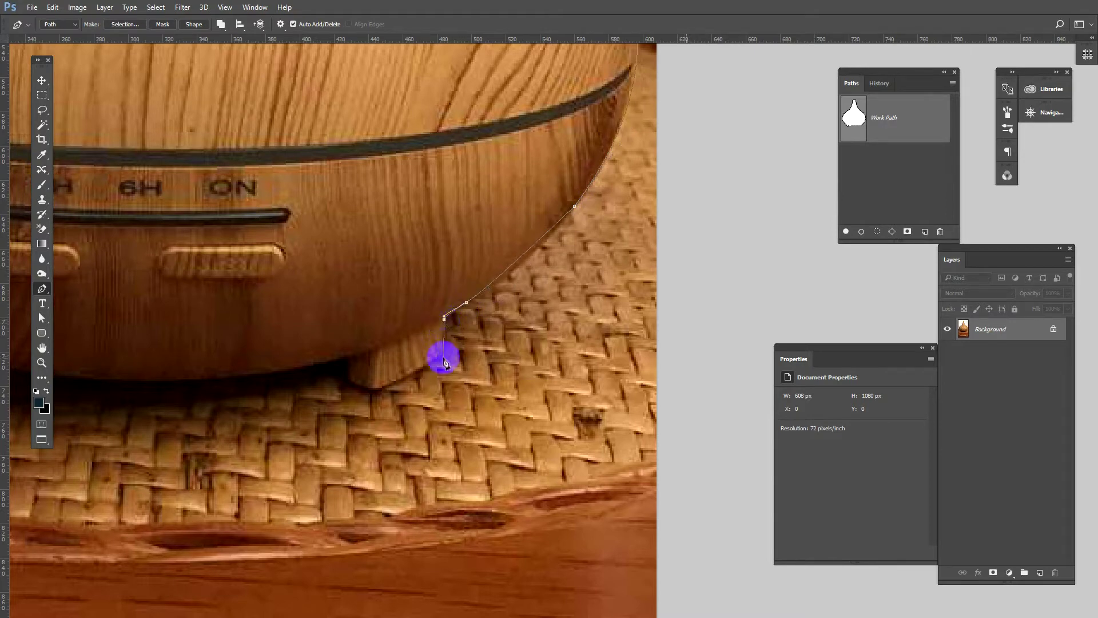
{"action": "left_click", "coordinate": [442, 354]}
{"action": "left_click", "coordinate": [388, 385]}
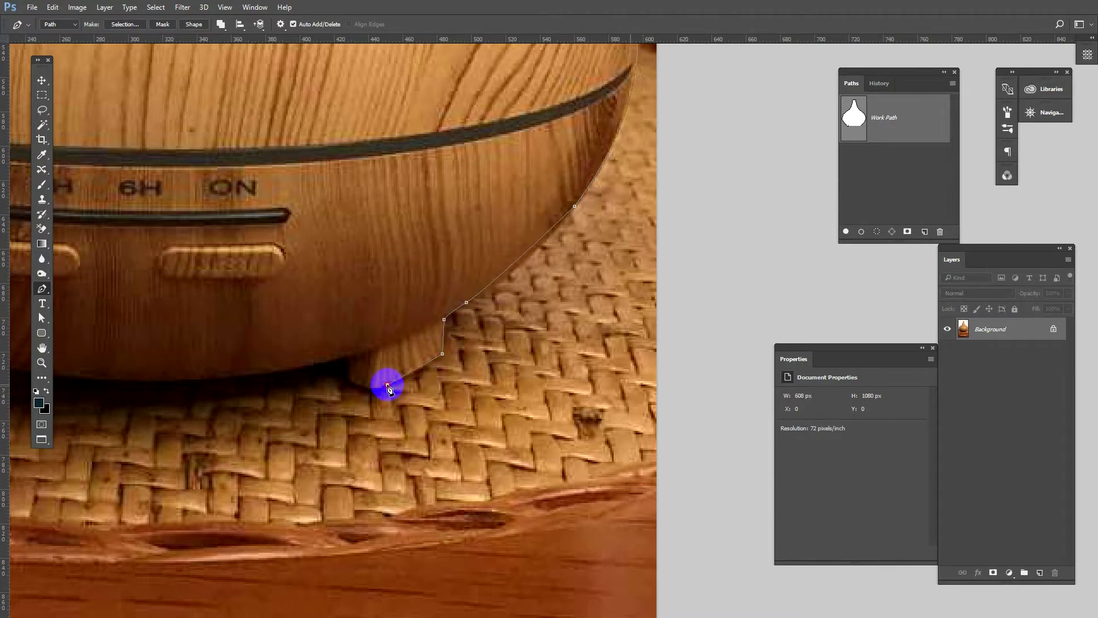
{"action": "left_click_drag", "start_coordinate": [366, 387], "coordinate": [351, 386]}
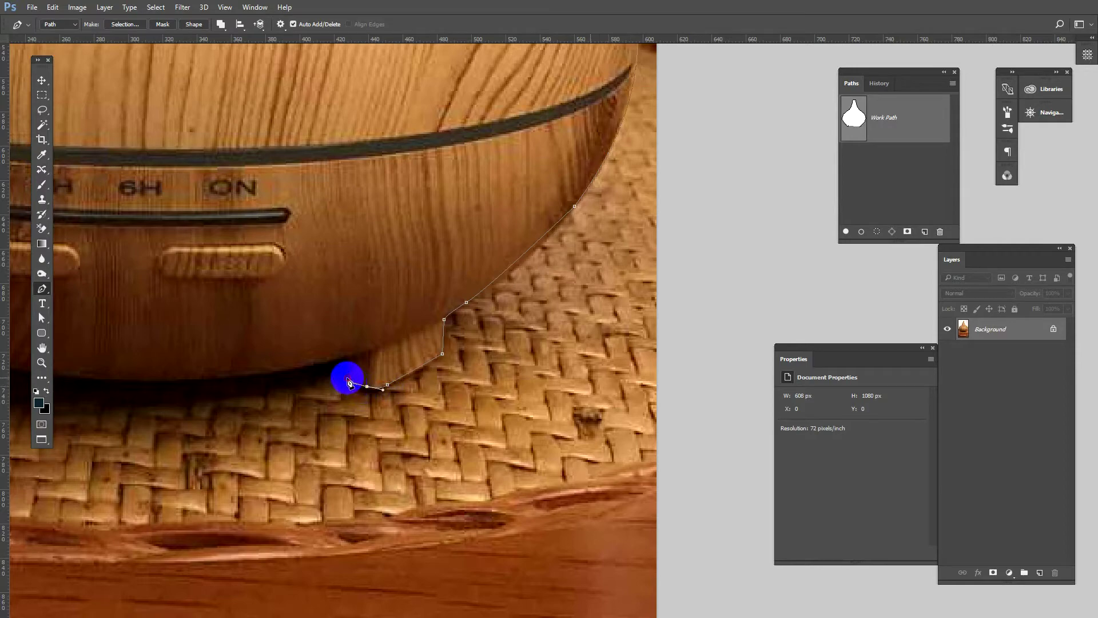
{"action": "left_click", "coordinate": [350, 356]}
{"action": "scroll", "coordinate": [389, 320], "scroll_direction": "down", "scroll_amount": 3}
{"action": "scroll", "coordinate": [400, 304], "scroll_direction": "left", "scroll_amount": 5}
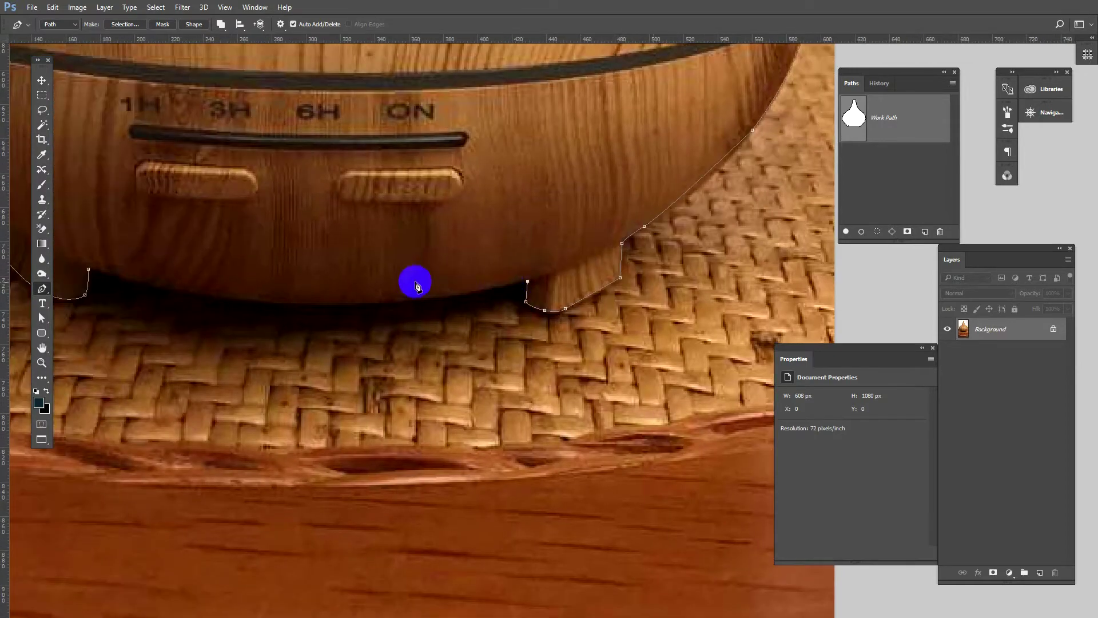
{"action": "mouse_move", "coordinate": [341, 303]}
{"action": "left_mouse_down"}
{"action": "mouse_move", "coordinate": [250, 301]}
{"action": "mouse_move", "coordinate": [502, 342]}
{"action": "left_mouse_up"}
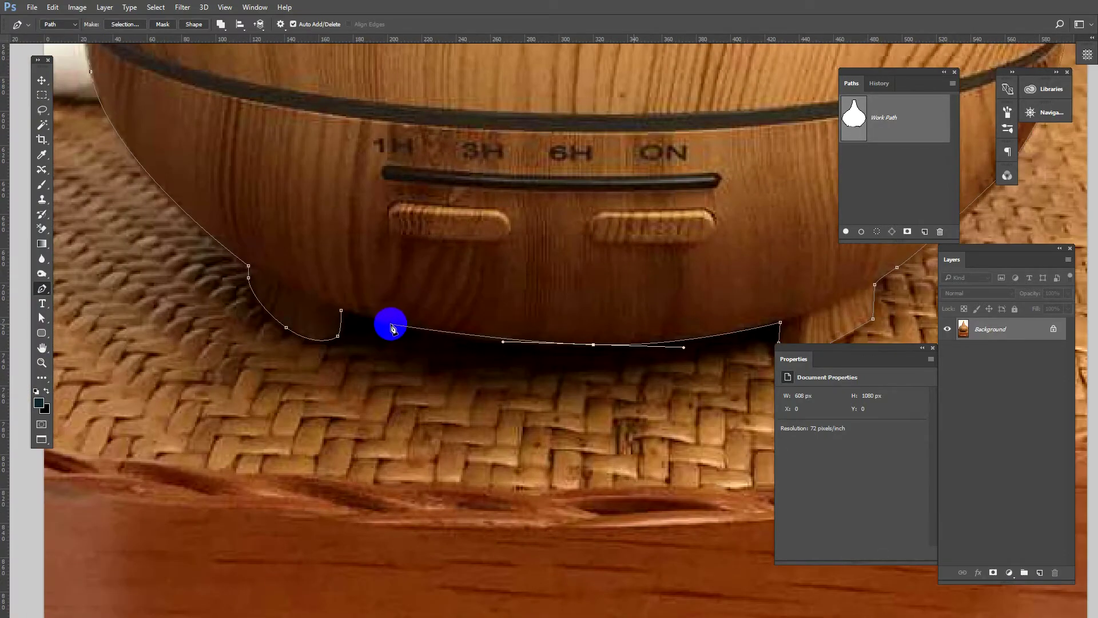
{"action": "left_click", "coordinate": [341, 311]}
- Zoom out to the whole image, then zoom back in on the diffuser to inspect the outline
{"action": "key", "text": "ctrl+minus"}
{"action": "key", "text": "ctrl+minus"}
{"action": "key", "text": "ctrl+0"}
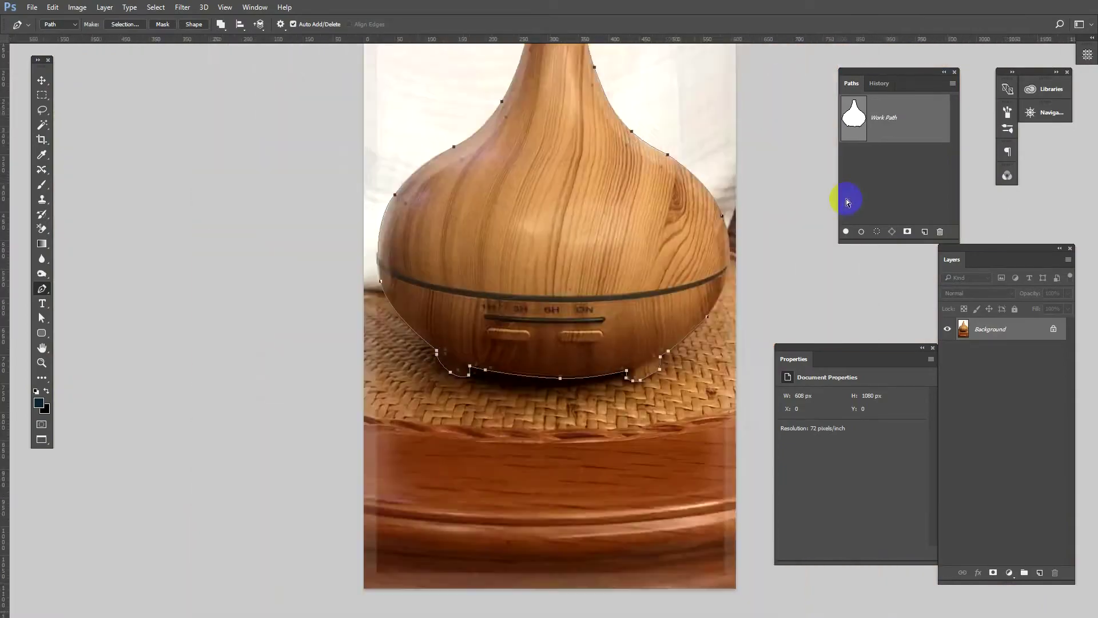
{"action": "key", "text": "ctrl+minus"}
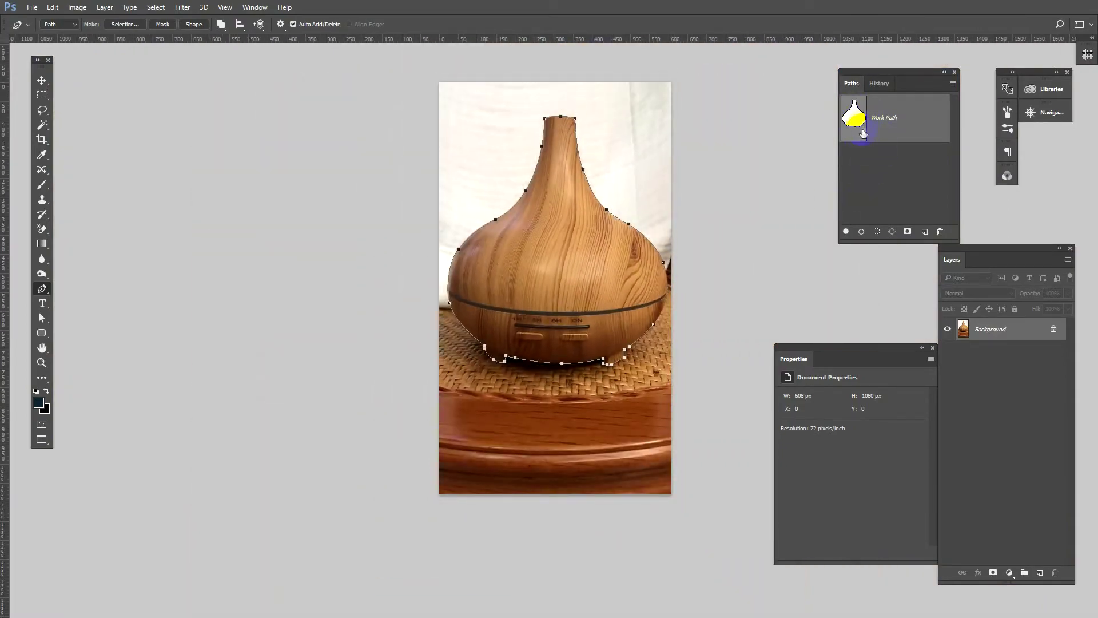
{"action": "mouse_move", "coordinate": [552, 252]}
{"action": "left_mouse_down"}
{"action": "mouse_move", "coordinate": [409, 230]}
{"action": "mouse_move", "coordinate": [466, 461]}
{"action": "left_mouse_up"}
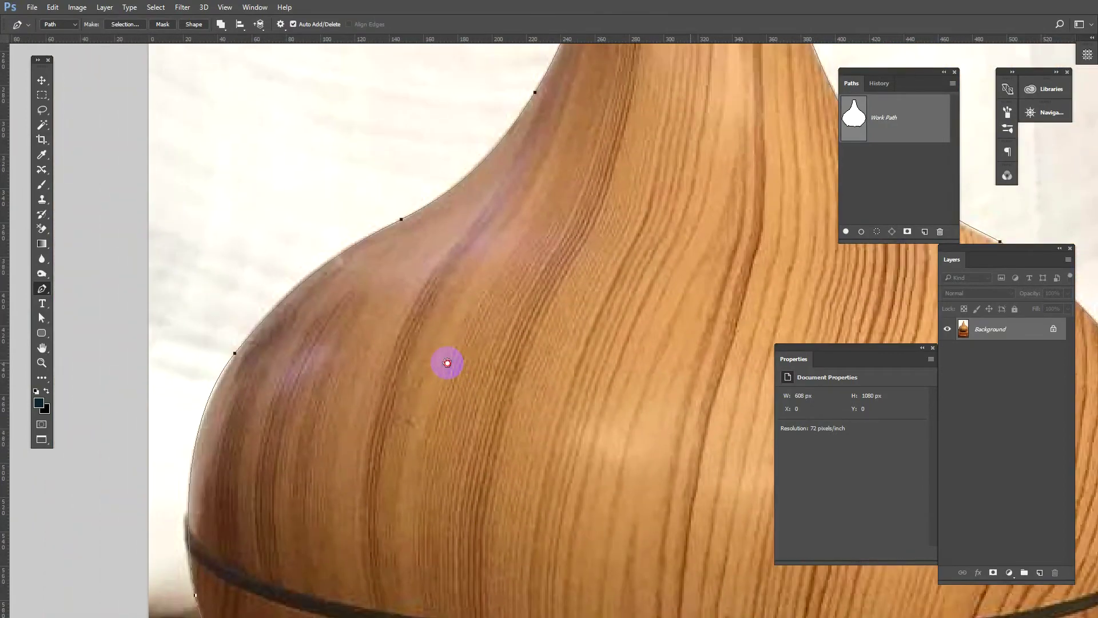
- With the Direct Selection Tool, reshape an upper anchor's handle to fit the vase edge
{"action": "left_click_drag", "start_coordinate": [448, 270], "coordinate": [448, 298]}
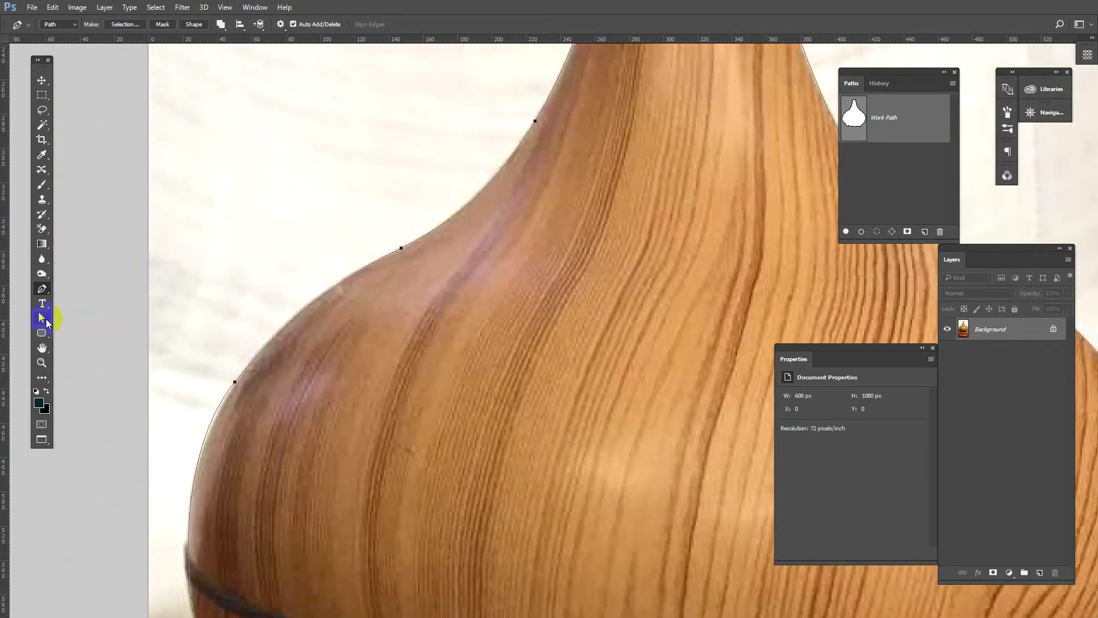
{"action": "left_click_drag", "start_coordinate": [46, 318], "coordinate": [90, 330]}
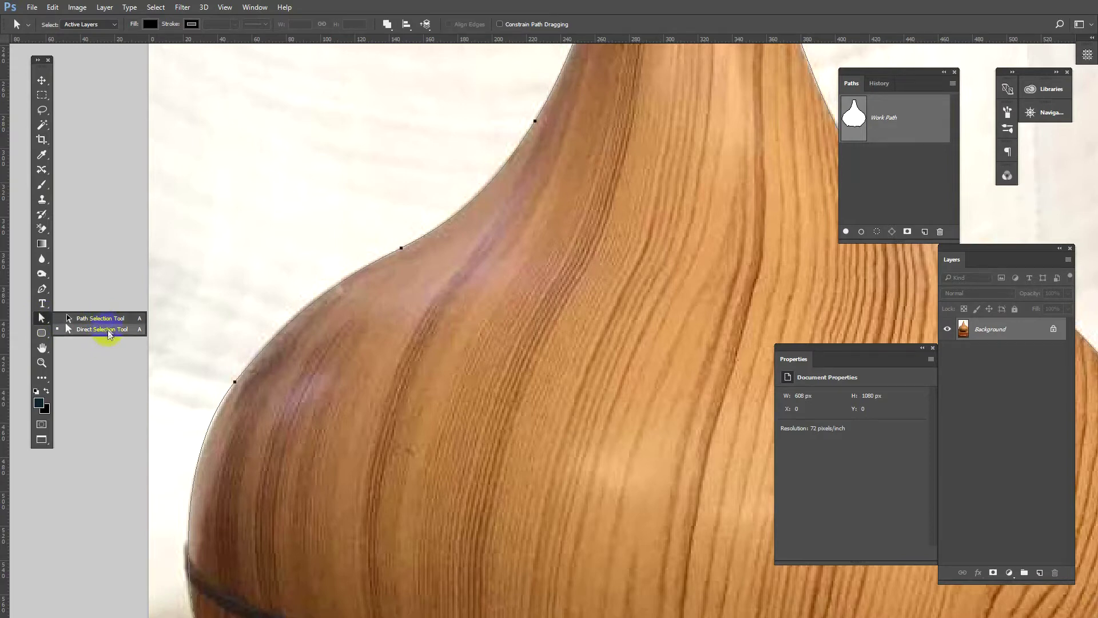
{"action": "left_click_drag", "start_coordinate": [370, 304], "coordinate": [344, 352]}
{"action": "mouse_move", "coordinate": [334, 275]}
{"action": "left_mouse_down"}
{"action": "mouse_move", "coordinate": [400, 311]}
{"action": "mouse_move", "coordinate": [371, 300]}
{"action": "left_mouse_up"}
{"action": "mouse_move", "coordinate": [447, 264]}
{"action": "left_mouse_down"}
{"action": "mouse_move", "coordinate": [470, 240]}
{"action": "mouse_move", "coordinate": [348, 444]}
{"action": "mouse_move", "coordinate": [220, 285]}
{"action": "left_mouse_up"}
- Move anchors and handles along the right shoulder, right foot and right side onto the edge
{"action": "mouse_move", "coordinate": [376, 373]}
{"action": "left_mouse_down"}
{"action": "mouse_move", "coordinate": [434, 331]}
{"action": "mouse_move", "coordinate": [516, 404]}
{"action": "left_mouse_up"}
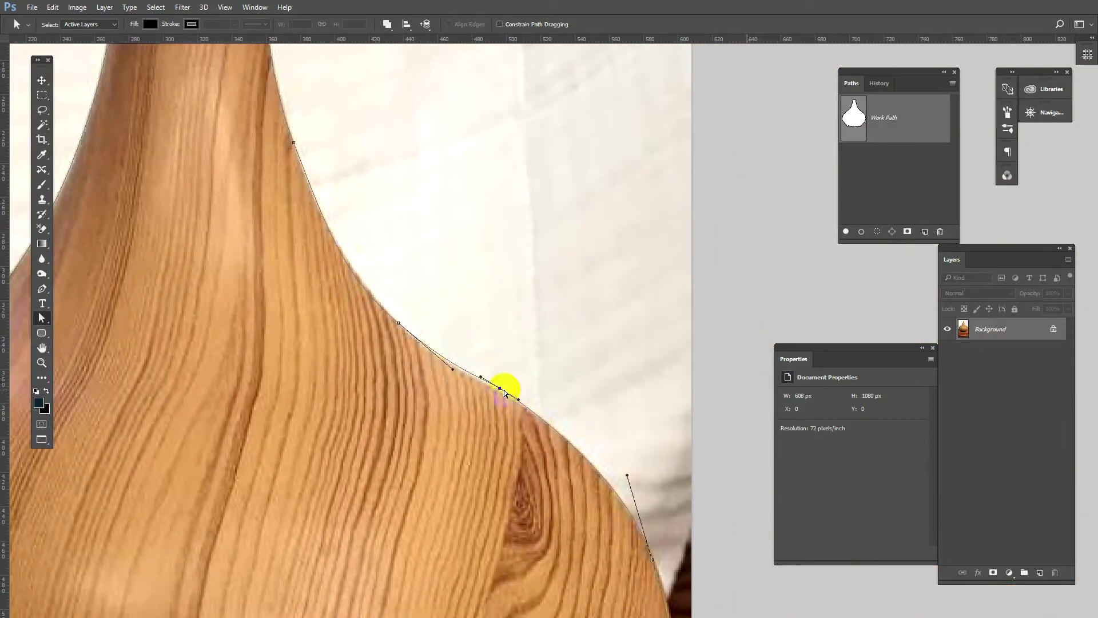
{"action": "left_click_drag", "start_coordinate": [504, 394], "coordinate": [511, 397]}
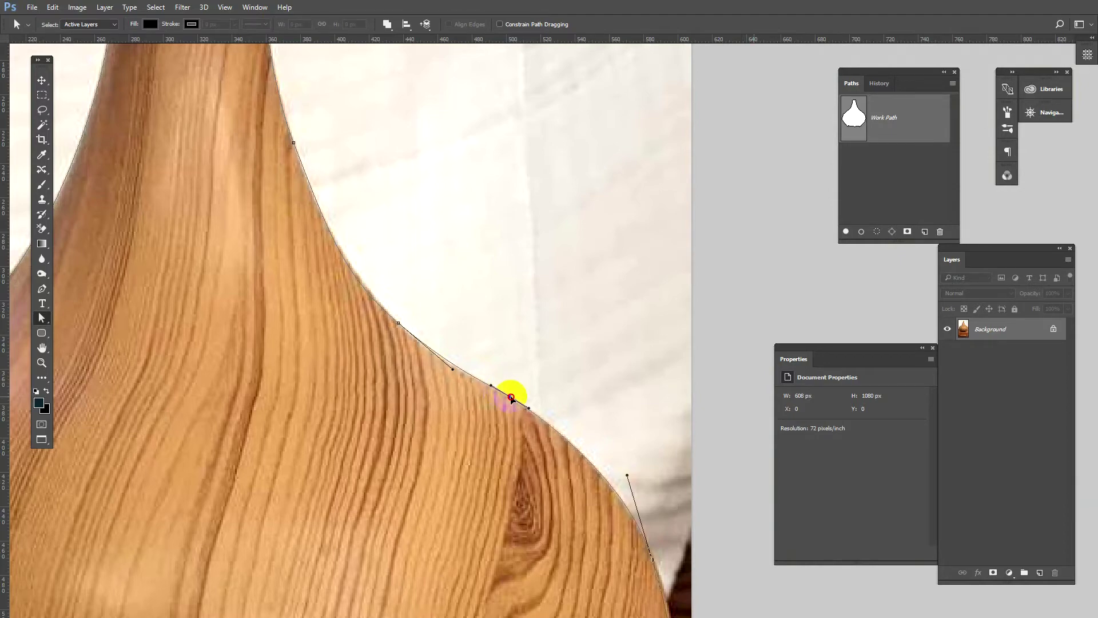
{"action": "left_click_drag", "start_coordinate": [453, 372], "coordinate": [459, 382]}
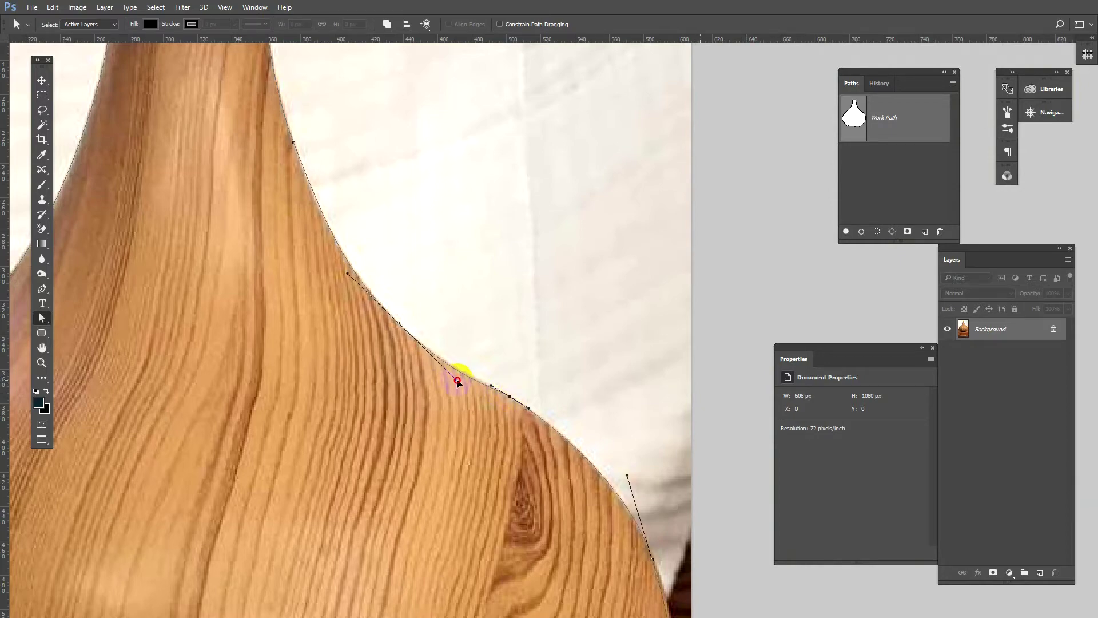
{"action": "scroll", "coordinate": [466, 229], "scroll_direction": "down", "scroll_amount": 4}
{"action": "scroll", "coordinate": [500, 306], "scroll_direction": "down", "scroll_amount": 1}
{"action": "scroll", "coordinate": [515, 208], "scroll_direction": "down", "scroll_amount": 2}
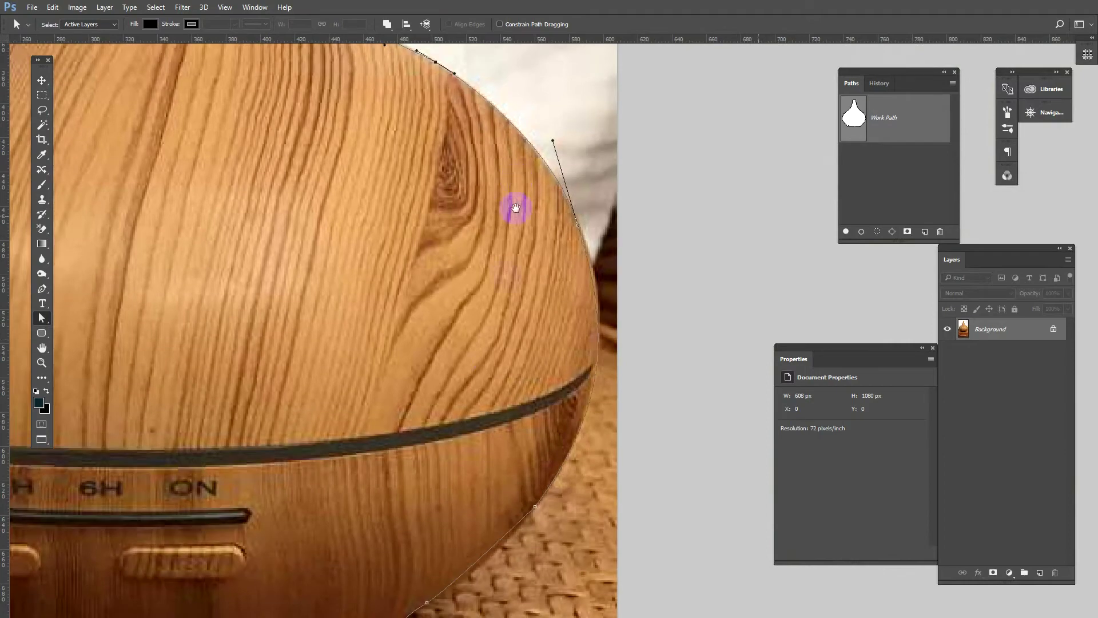
{"action": "scroll", "coordinate": [490, 224], "scroll_direction": "down", "scroll_amount": 2}
{"action": "mouse_move", "coordinate": [414, 449]}
{"action": "left_mouse_down"}
{"action": "mouse_move", "coordinate": [456, 492]}
{"action": "mouse_move", "coordinate": [491, 441]}
{"action": "left_mouse_up"}
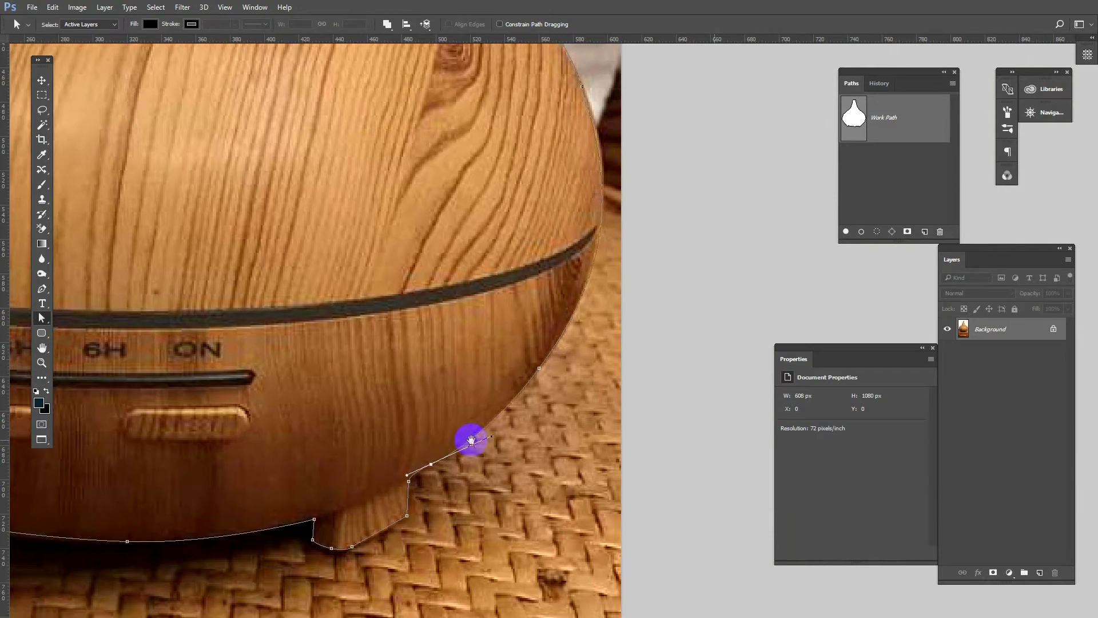
{"action": "left_click", "coordinate": [611, 245]}
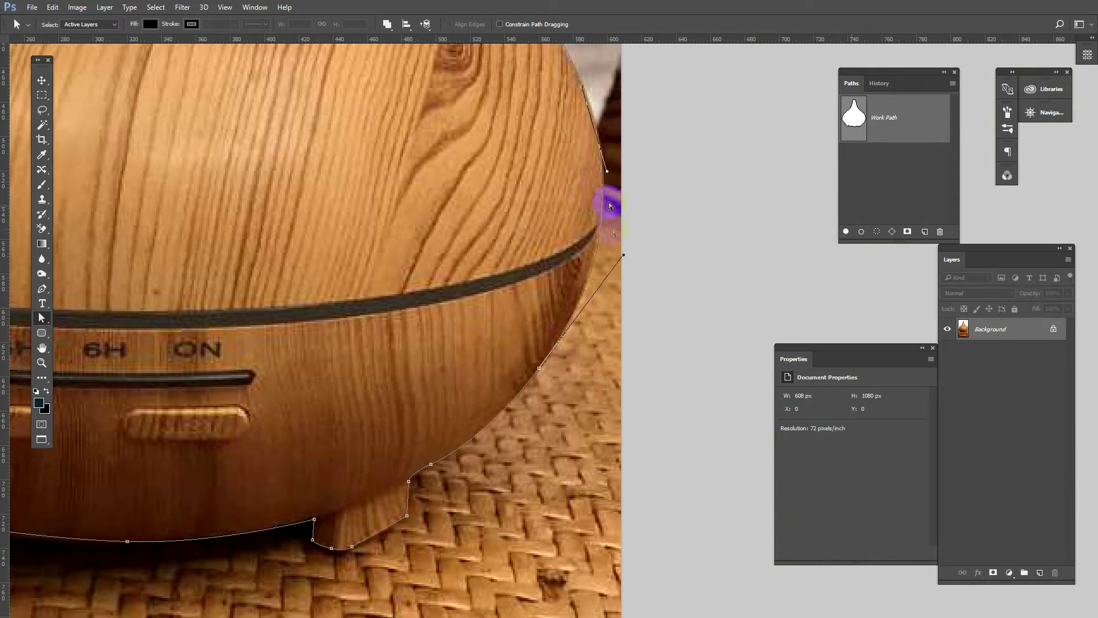
{"action": "left_click_drag", "start_coordinate": [624, 255], "coordinate": [623, 250]}
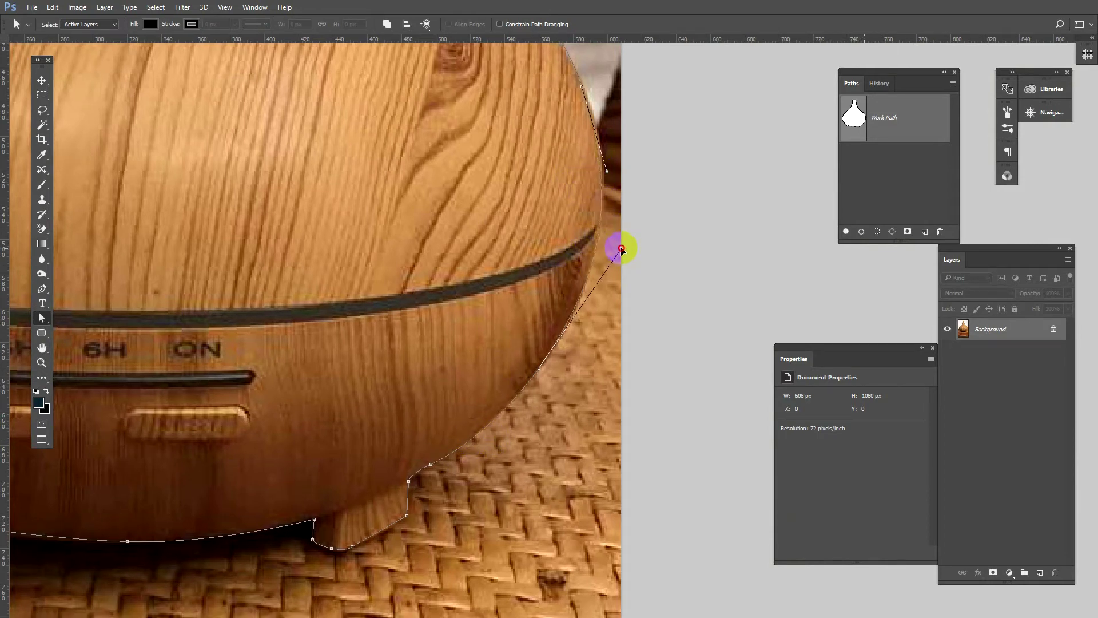
{"action": "key", "text": "ctrl+minus"}
{"action": "key", "text": "ctrl+minus"}
{"action": "key", "text": "ctrl+minus"}
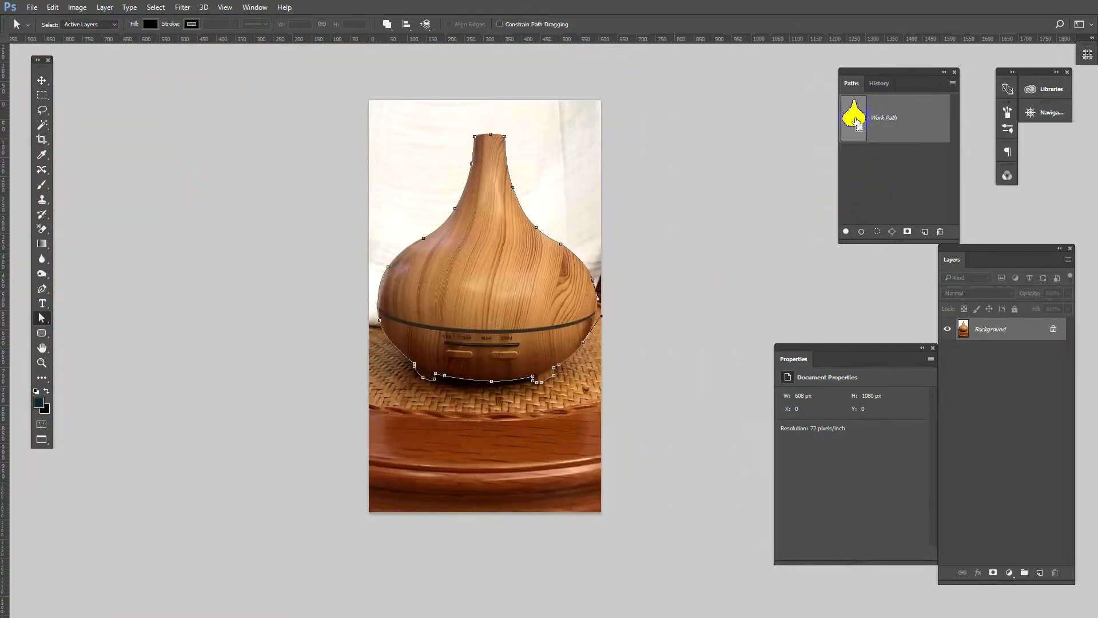
- Load the Work Path as a selection and copy-paste the diffuser onto a new layer
{"action": "left_click", "coordinate": [856, 121], "text": "ctrl"}
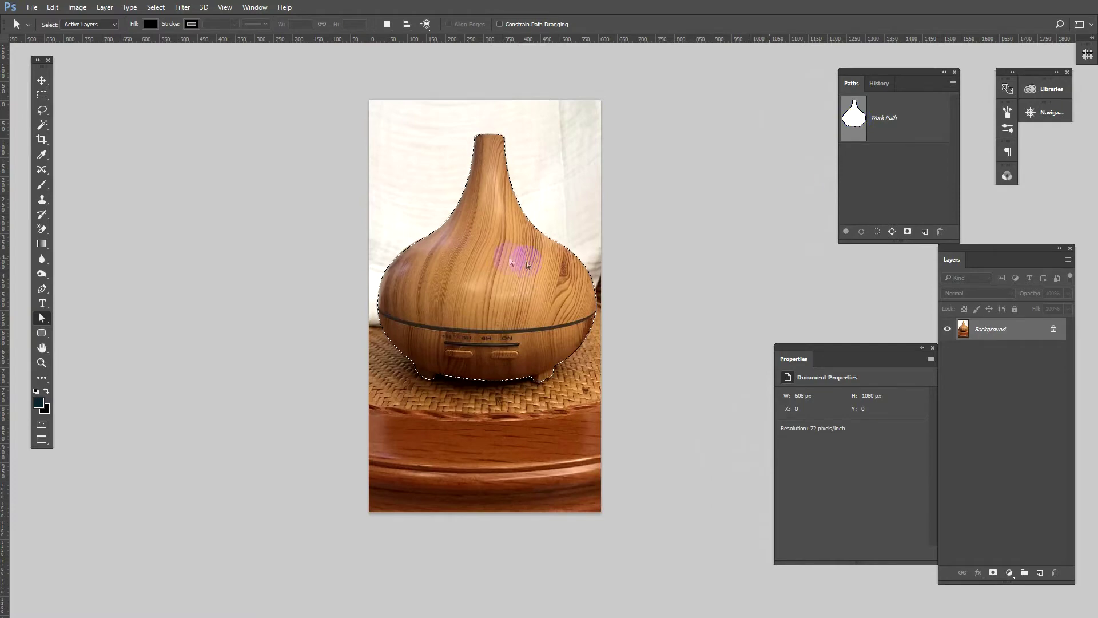
{"action": "left_click", "coordinate": [51, 7]}
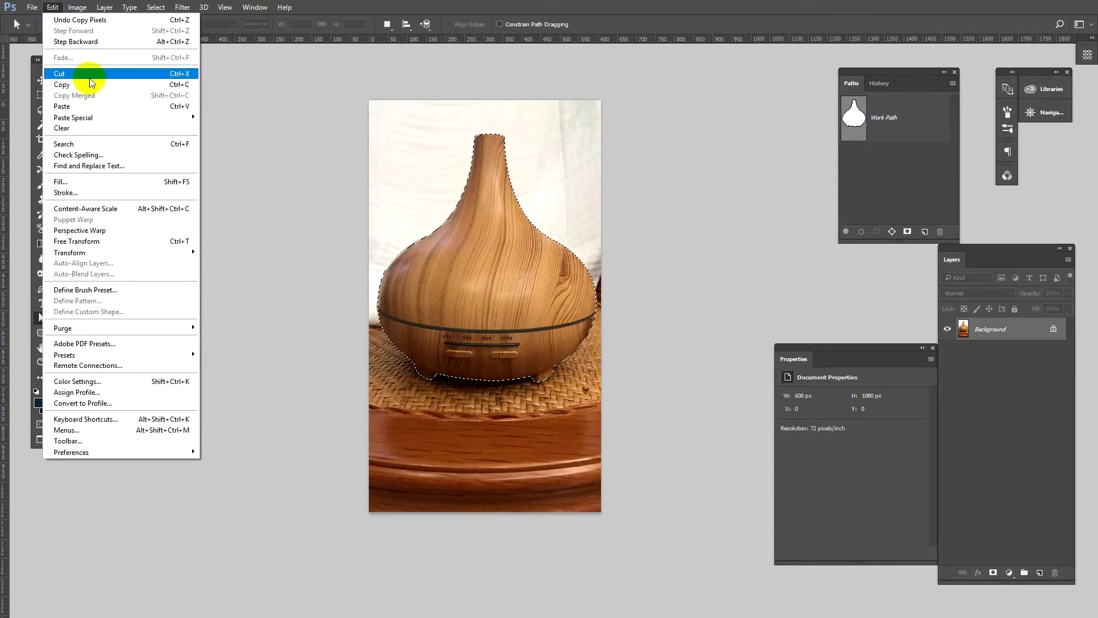
{"action": "left_click", "coordinate": [91, 86]}
{"action": "left_click", "coordinate": [52, 7]}
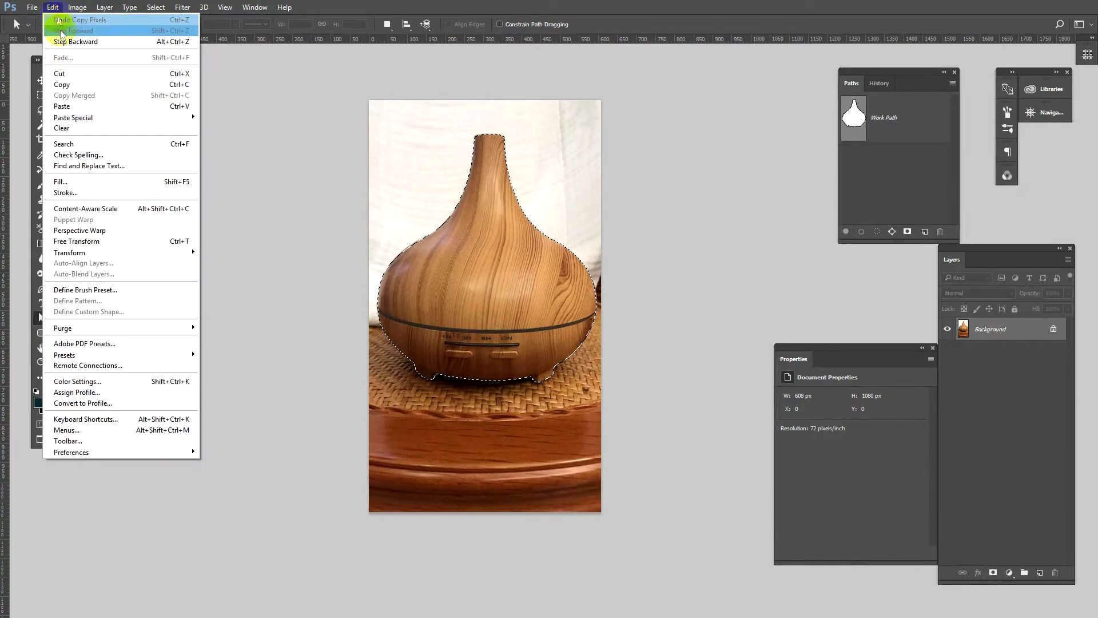
{"action": "left_click", "coordinate": [107, 110]}
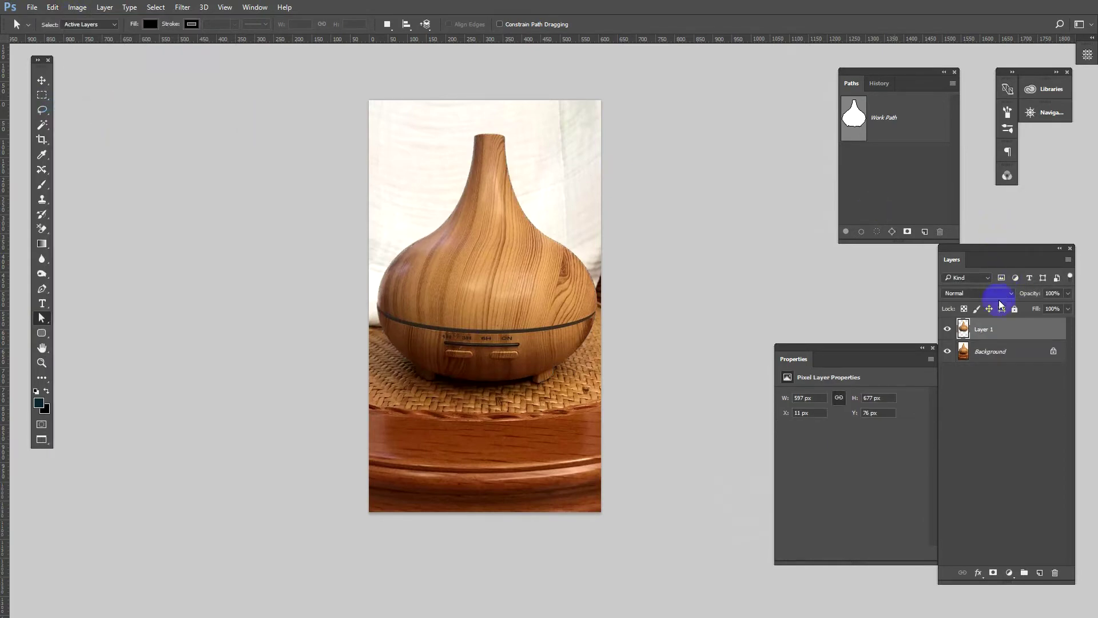
- Hide the background, reload the path selection and delete the rough cutout layer
{"action": "left_click", "coordinate": [949, 352]}
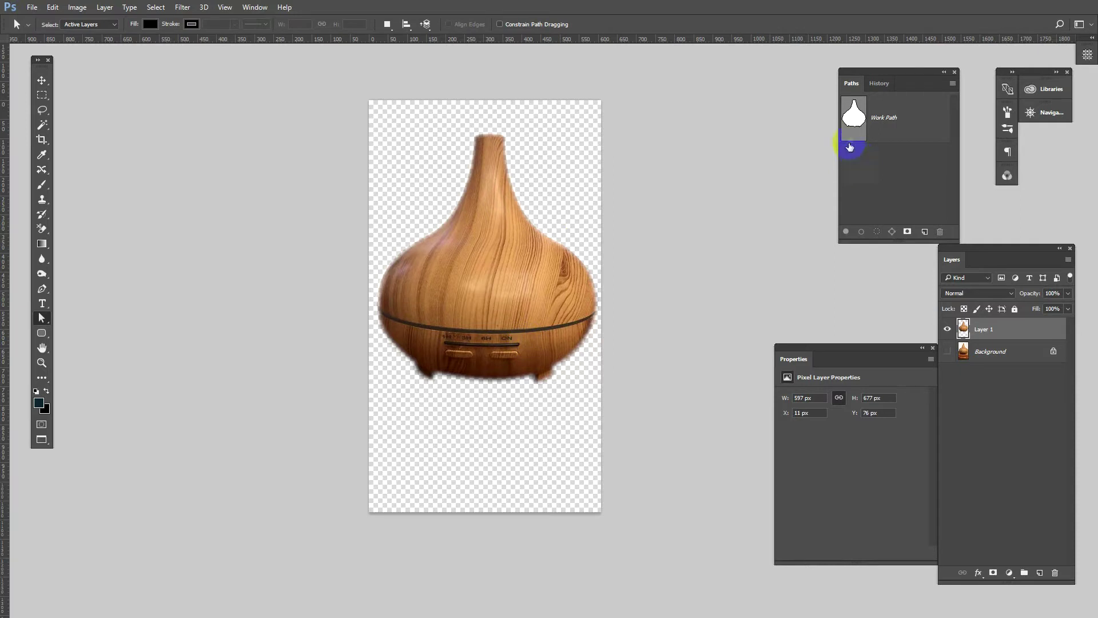
{"action": "left_click", "coordinate": [861, 123], "text": "ctrl"}
{"action": "left_click", "coordinate": [1055, 574]}
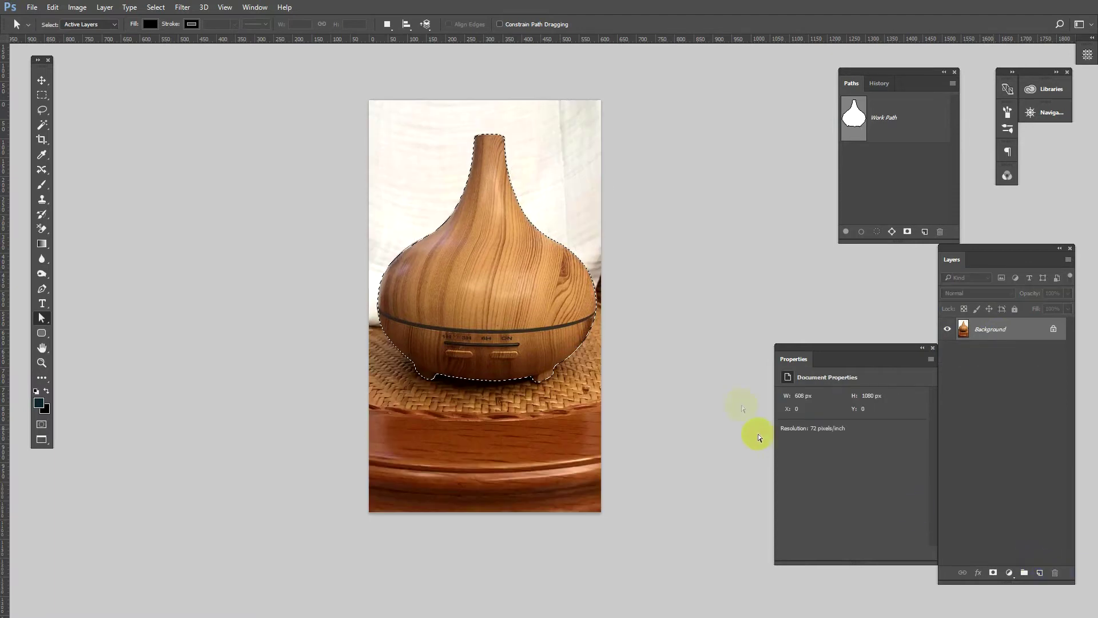
- Make a selection from the Work Path with 0.5 px Feather Radius and copy it to a new layer
{"action": "left_click", "coordinate": [448, 268]}
{"action": "left_click", "coordinate": [857, 115]}
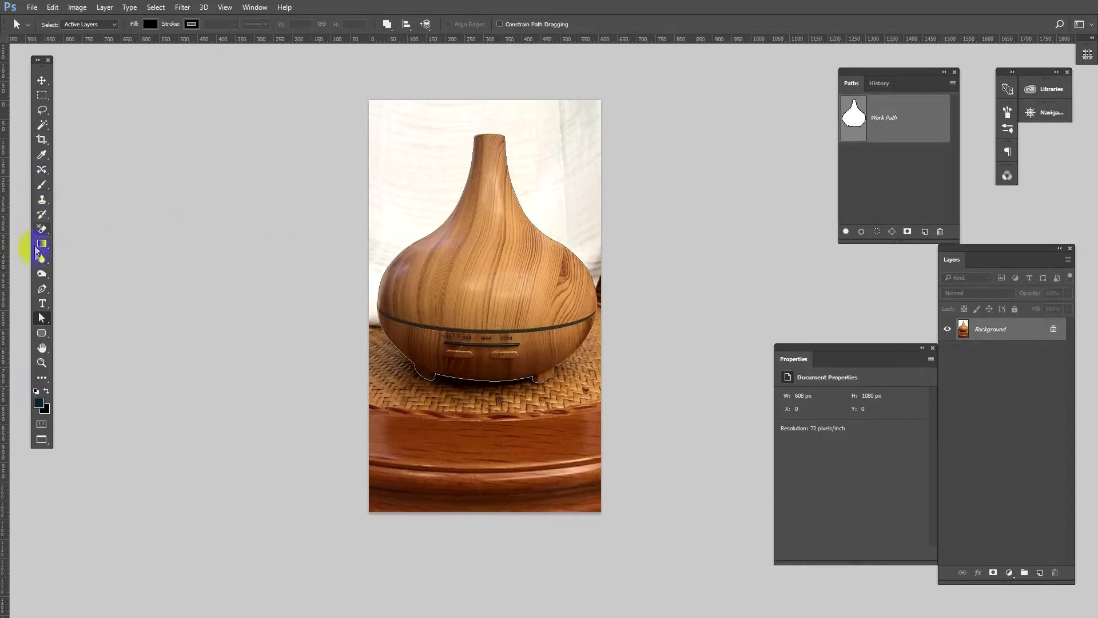
{"action": "left_click", "coordinate": [43, 290]}
{"action": "right_click", "coordinate": [491, 287]}
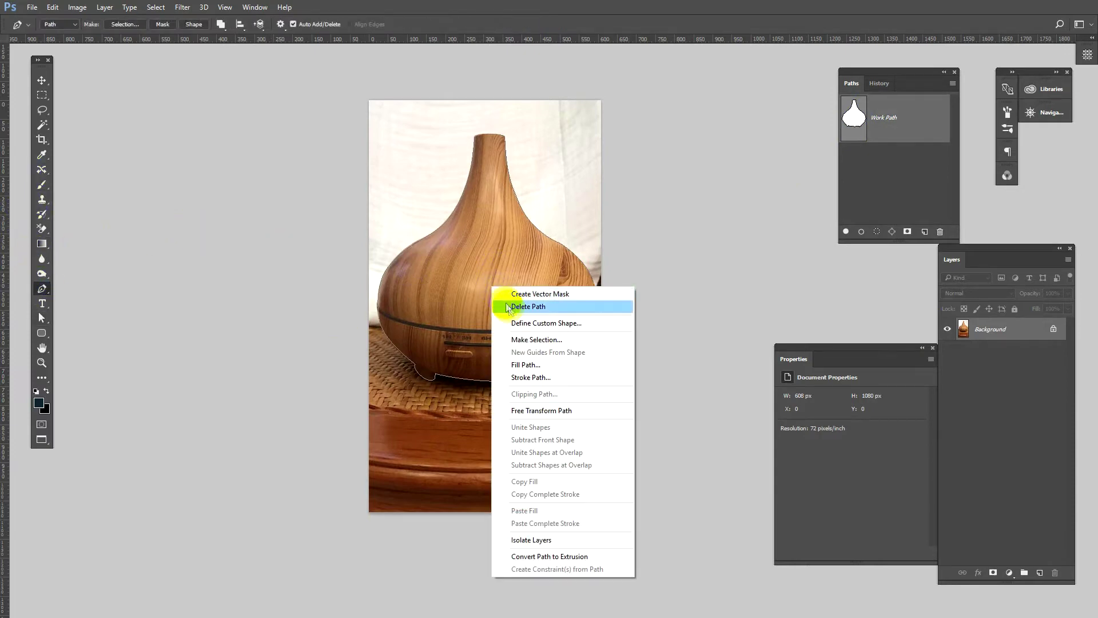
{"action": "left_click", "coordinate": [537, 340]}
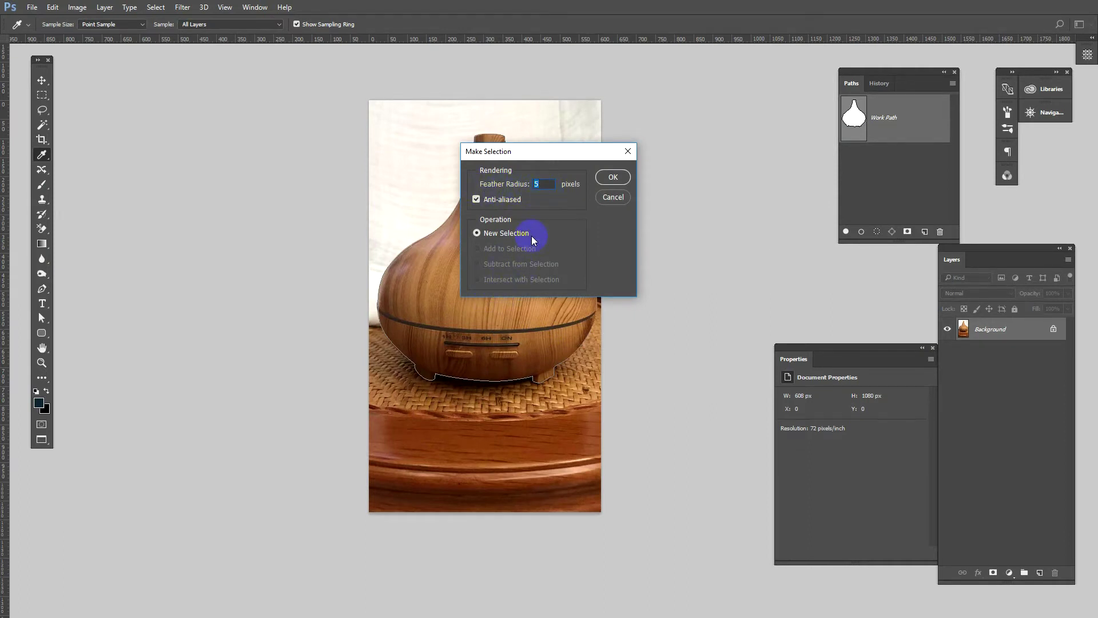
{"action": "type", "text": ".5"}
{"action": "left_click", "coordinate": [613, 179]}
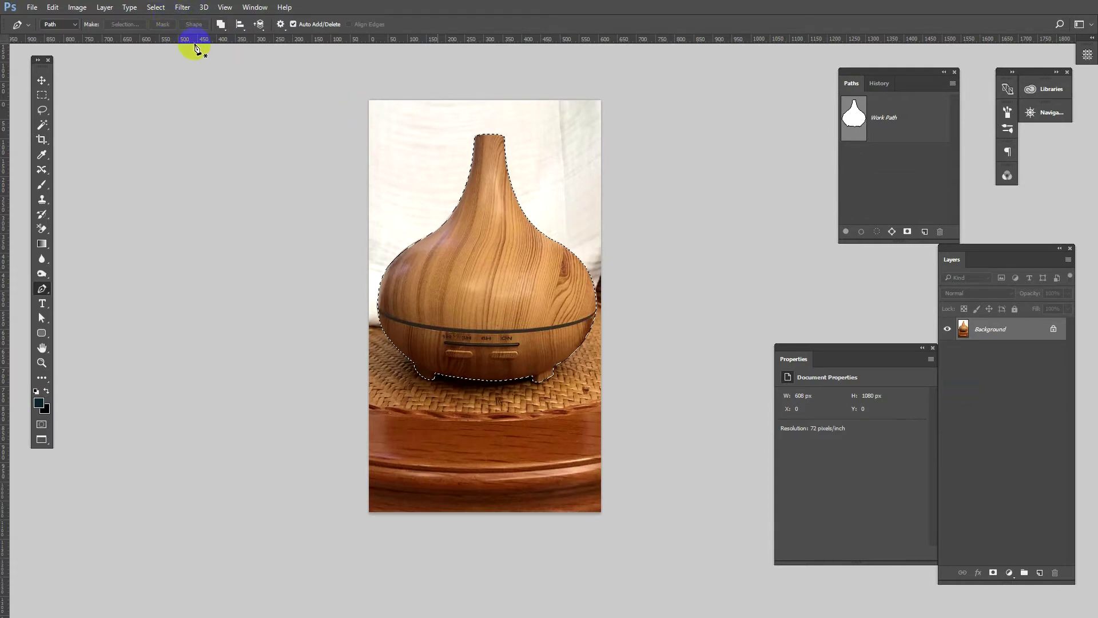
{"action": "key", "text": "ctrl+j"}
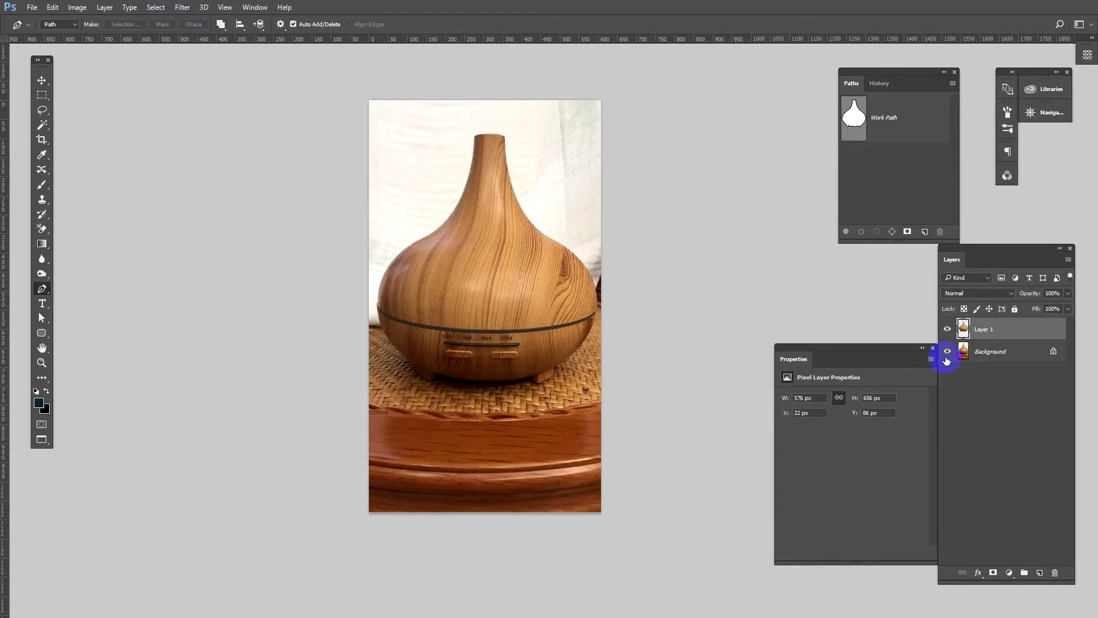
- Hide Background, add a white #ffffff Solid Color fill layer, and begin cropping the canvas
{"action": "left_click", "coordinate": [947, 355]}
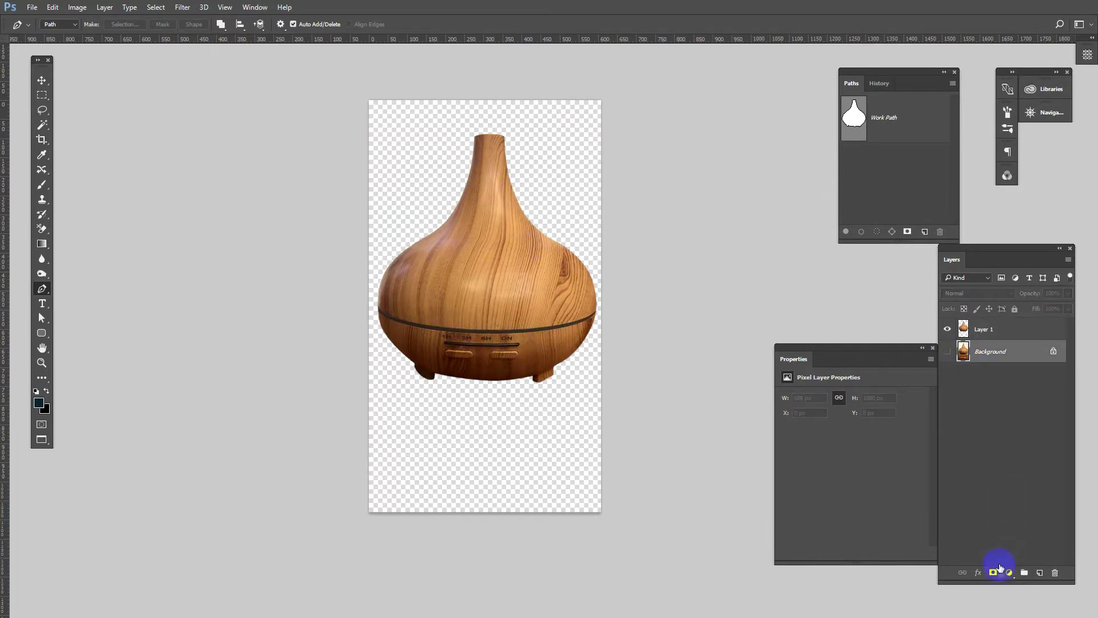
{"action": "left_click", "coordinate": [1009, 573]}
{"action": "left_click", "coordinate": [993, 323]}
{"action": "left_click_drag", "start_coordinate": [740, 188], "coordinate": [612, 105]}
{"action": "left_click", "coordinate": [899, 122]}
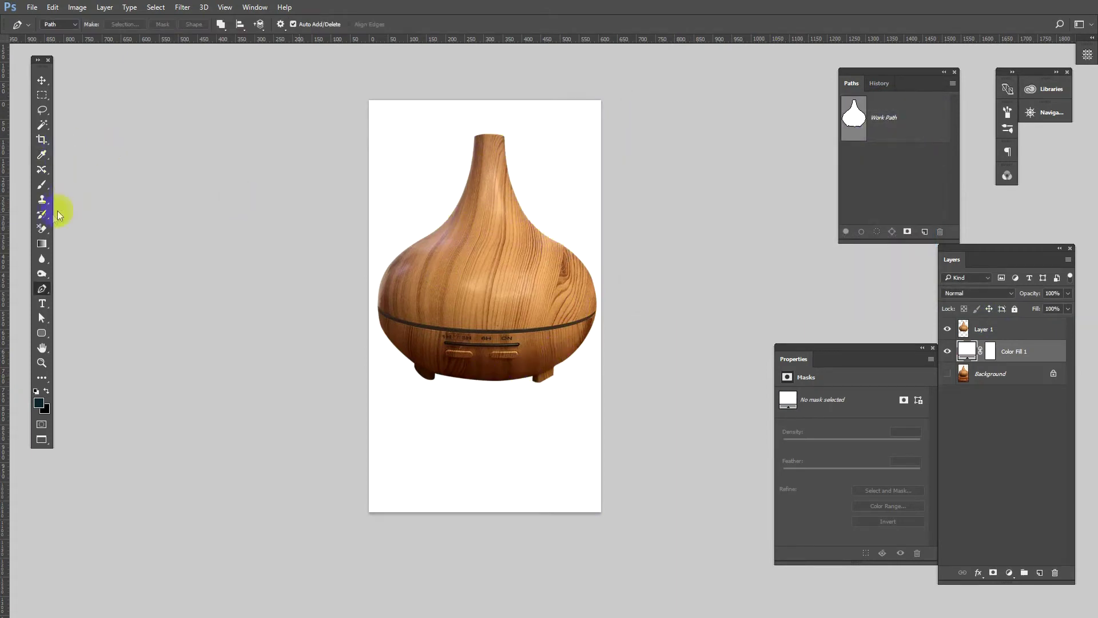
{"action": "left_click", "coordinate": [41, 140]}
{"action": "left_click_drag", "start_coordinate": [485, 510], "coordinate": [493, 460]}
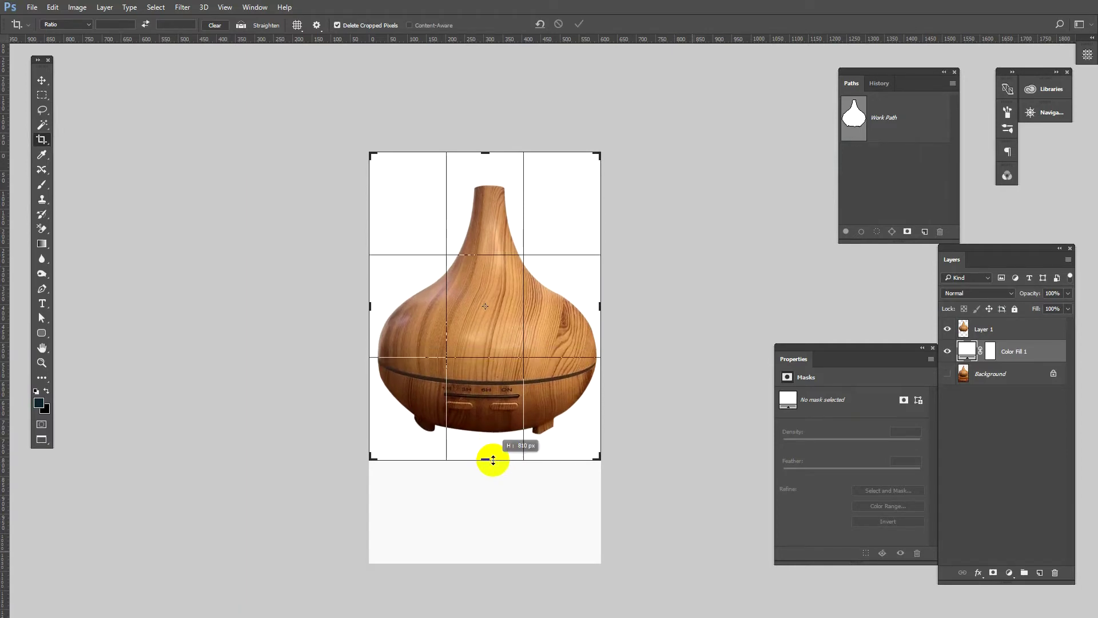
- Widen the crop on both sides and extend it downward, committing a landscape canvas
{"action": "left_click_drag", "start_coordinate": [600, 306], "coordinate": [656, 307]}
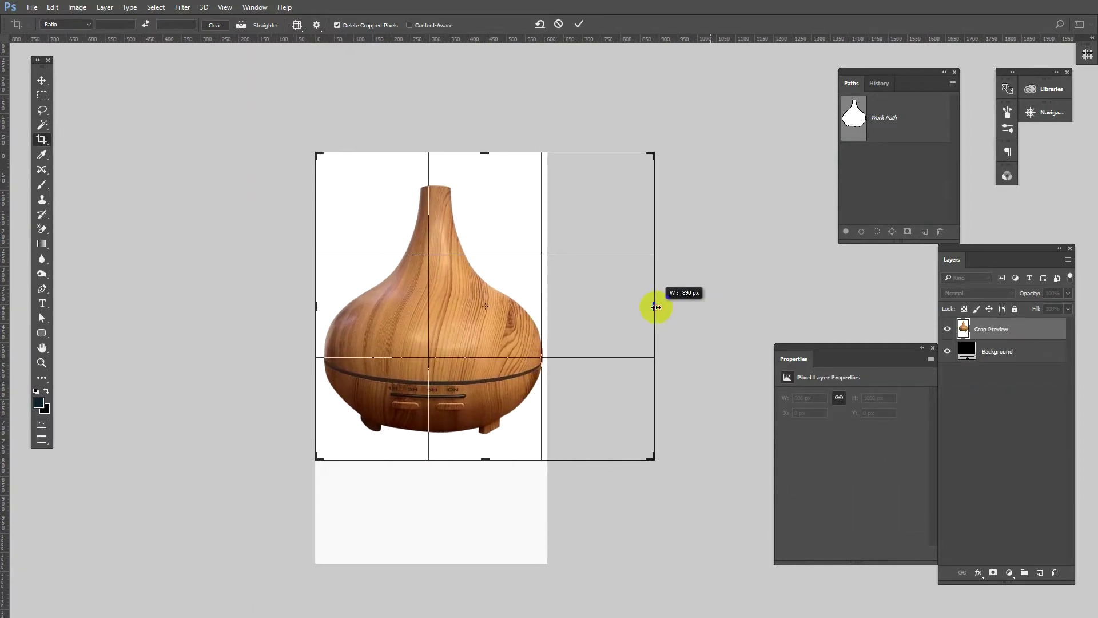
{"action": "left_click_drag", "start_coordinate": [316, 306], "coordinate": [264, 305]}
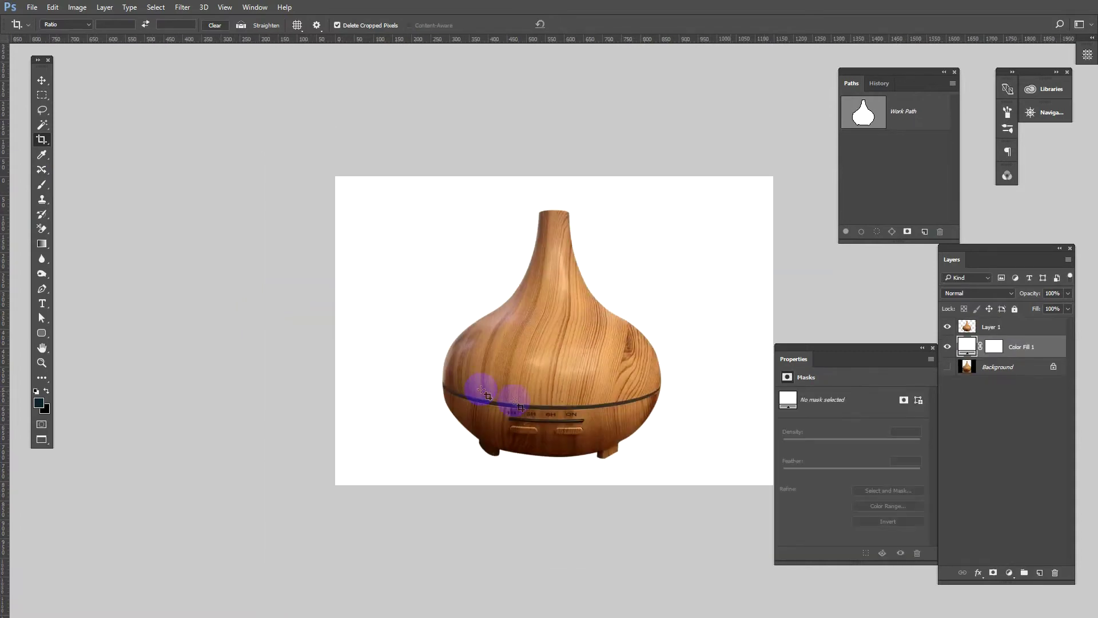
{"action": "left_click", "coordinate": [954, 350]}
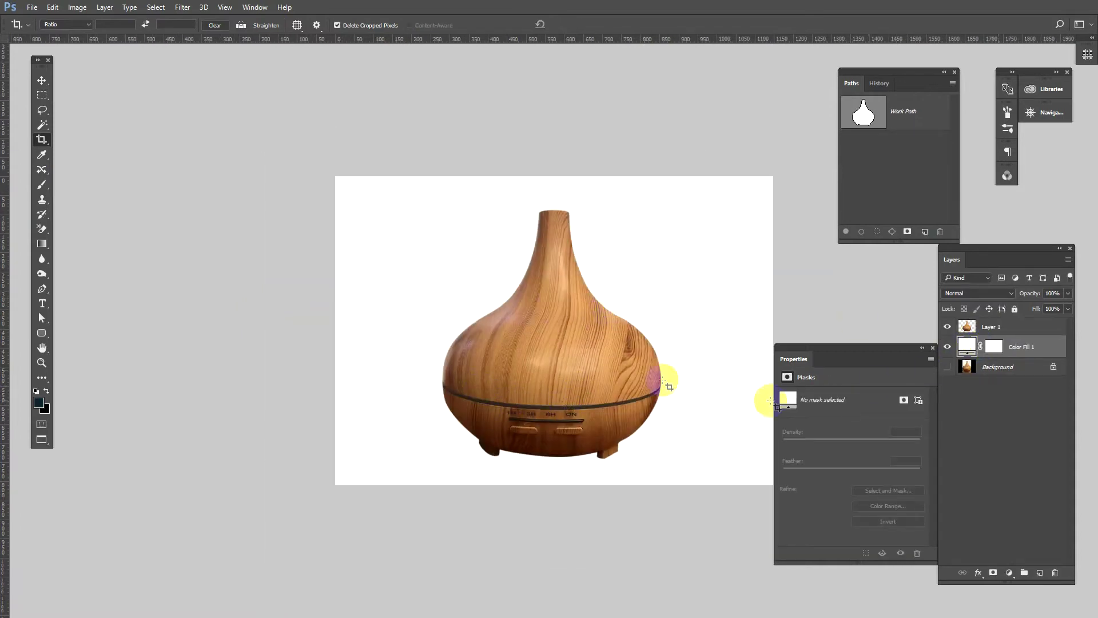
{"action": "left_click_drag", "start_coordinate": [366, 189], "coordinate": [809, 539]}
{"action": "left_click_drag", "start_coordinate": [555, 484], "coordinate": [558, 498]}
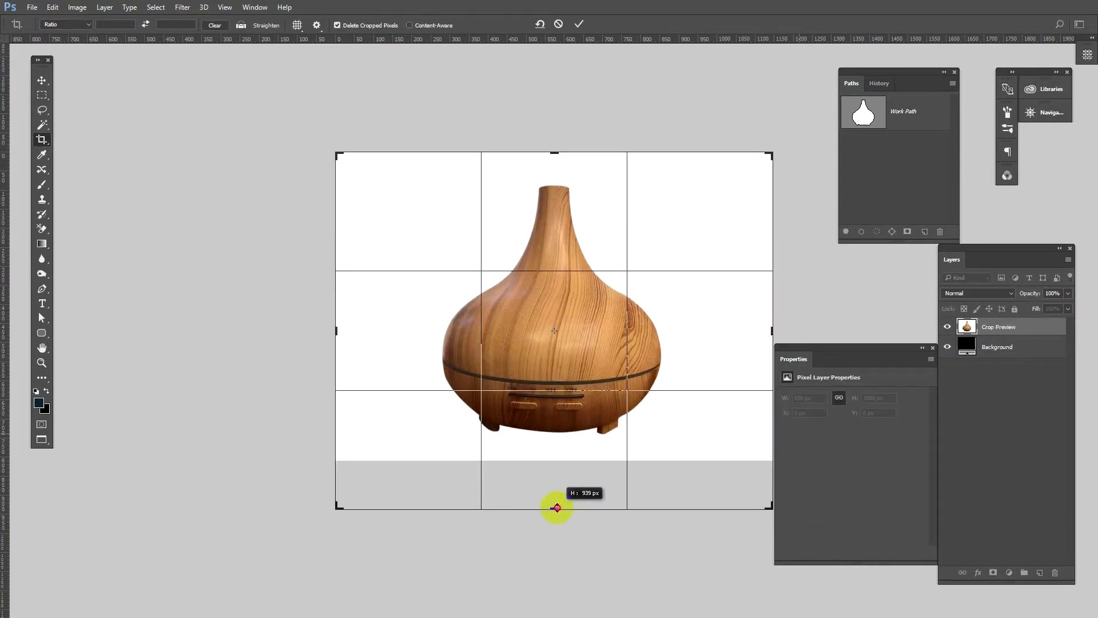
{"action": "key", "text": "Return"}
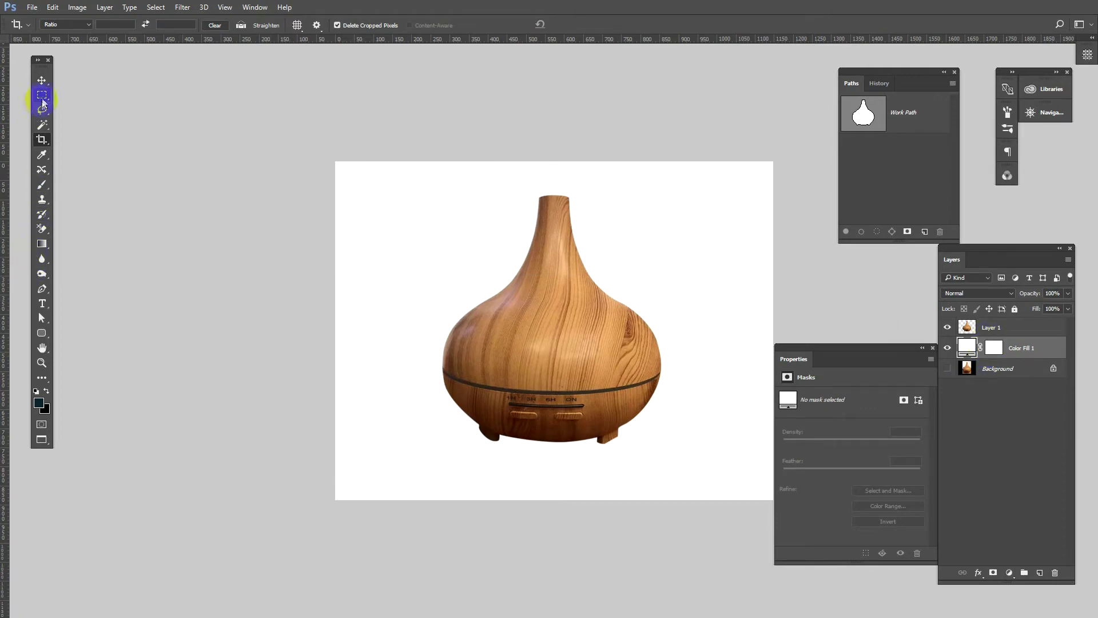
- Fill an elliptical selection around the diffuser's base with black on new Layer 2, hiding Layer 1
{"action": "left_click_drag", "start_coordinate": [42, 97], "coordinate": [92, 112]}
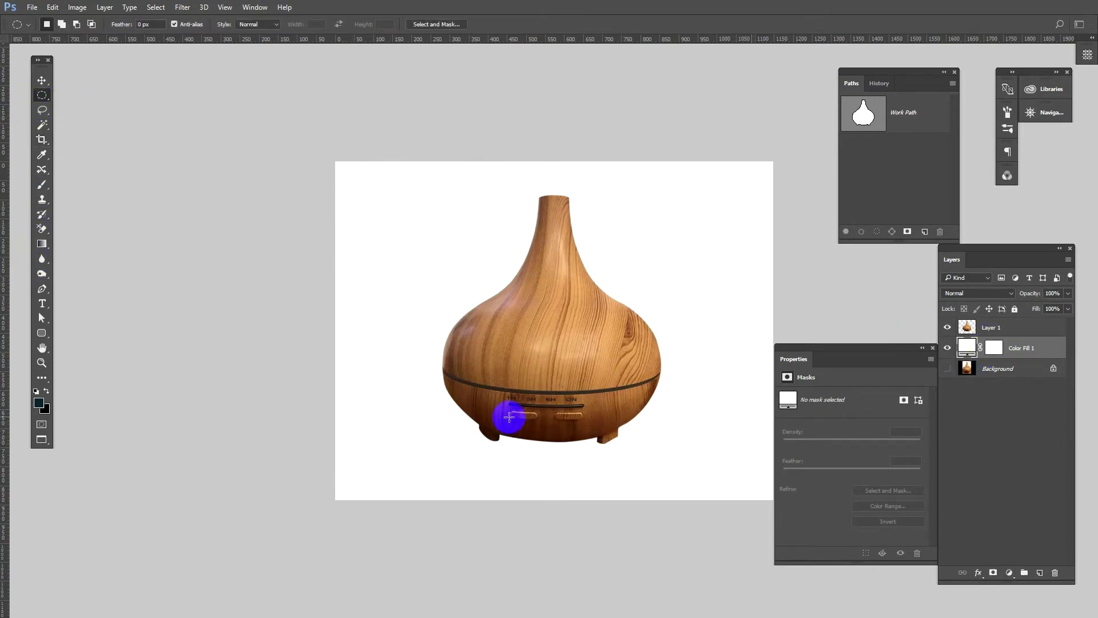
{"action": "left_click_drag", "start_coordinate": [464, 394], "coordinate": [630, 451]}
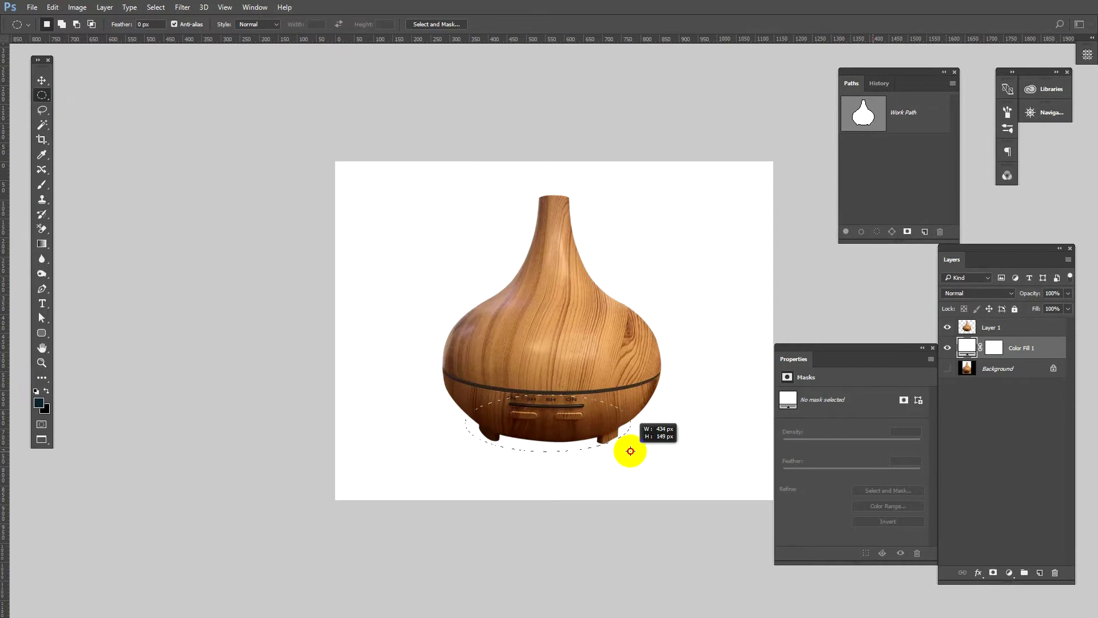
{"action": "left_click_drag", "start_coordinate": [631, 450], "coordinate": [630, 441]}
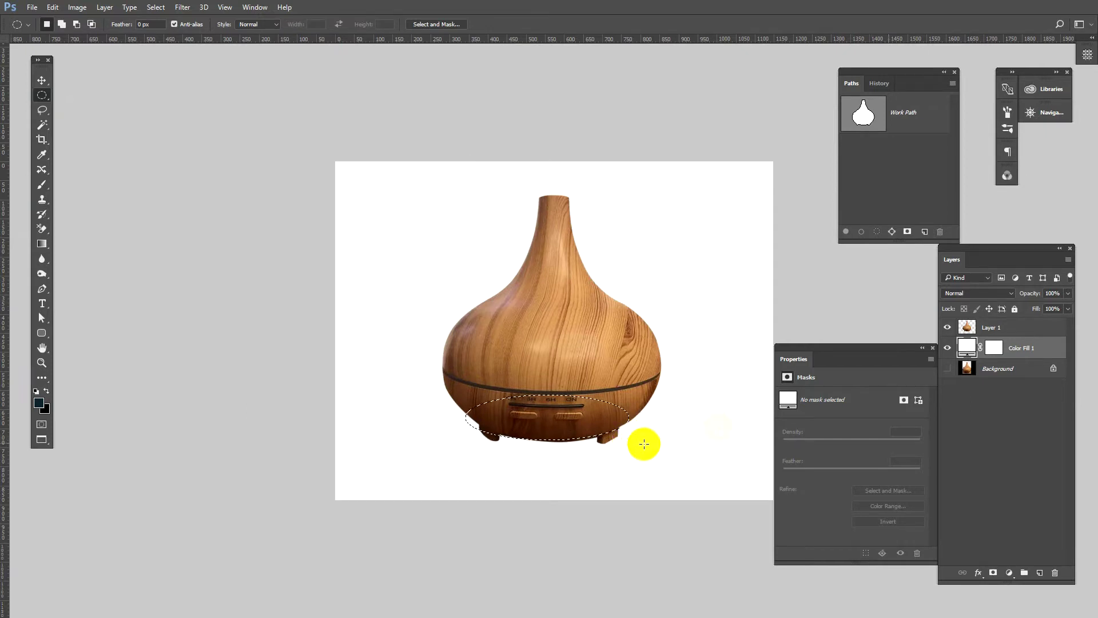
{"action": "left_click", "coordinate": [1040, 574]}
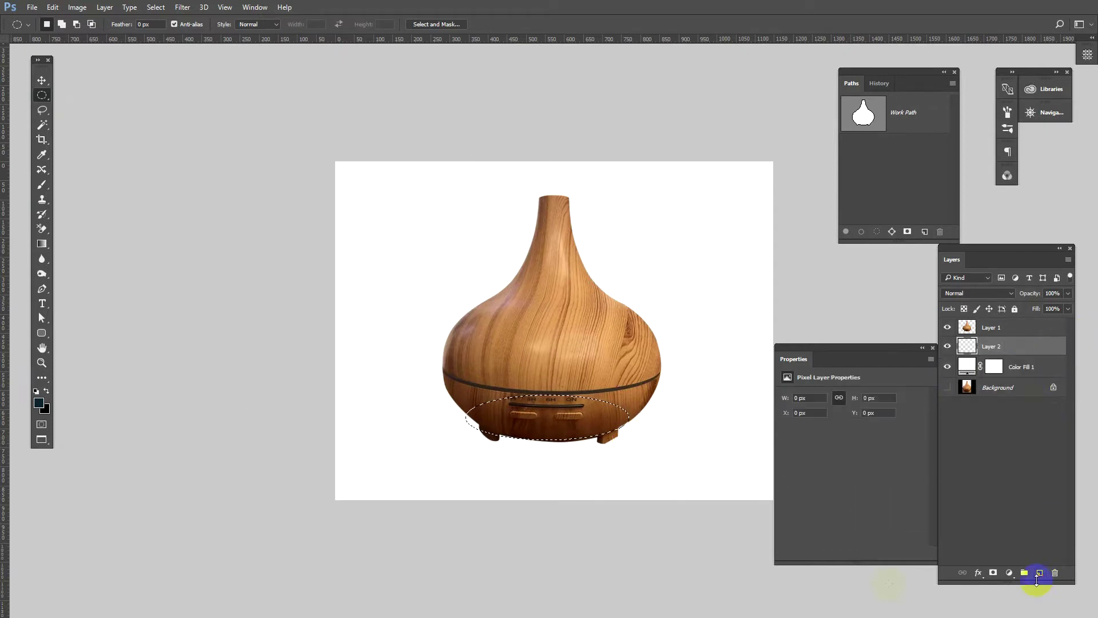
{"action": "key", "text": "alt+BackSpace"}
{"action": "left_click", "coordinate": [948, 328]}
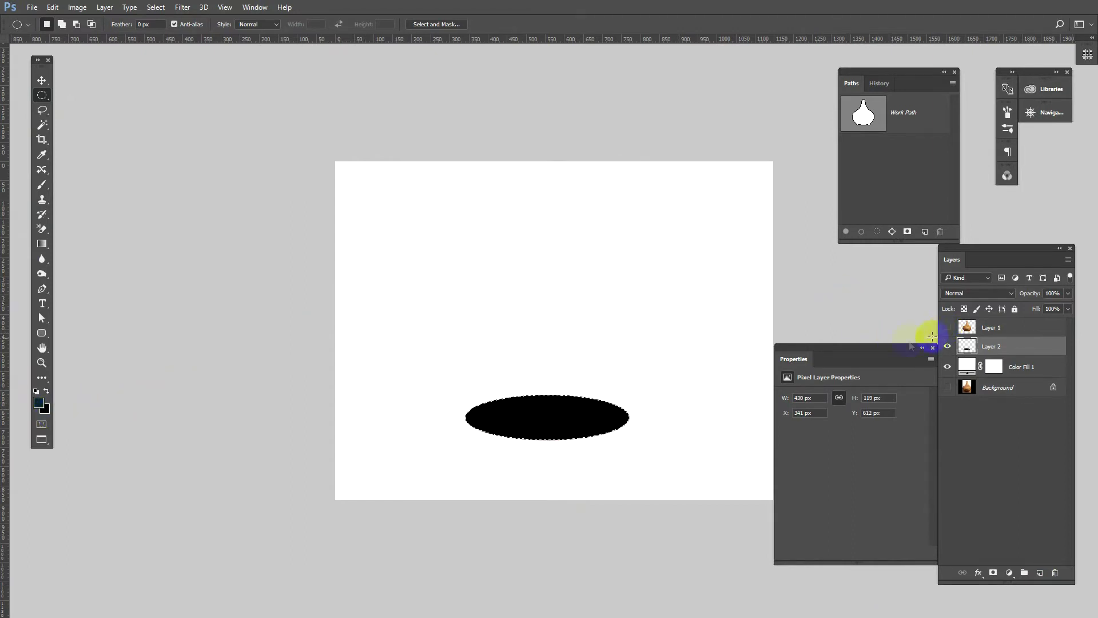
{"action": "left_click", "coordinate": [491, 341]}
{"action": "left_click", "coordinate": [181, 8]}
{"action": "mouse_move", "coordinate": [210, 133]}
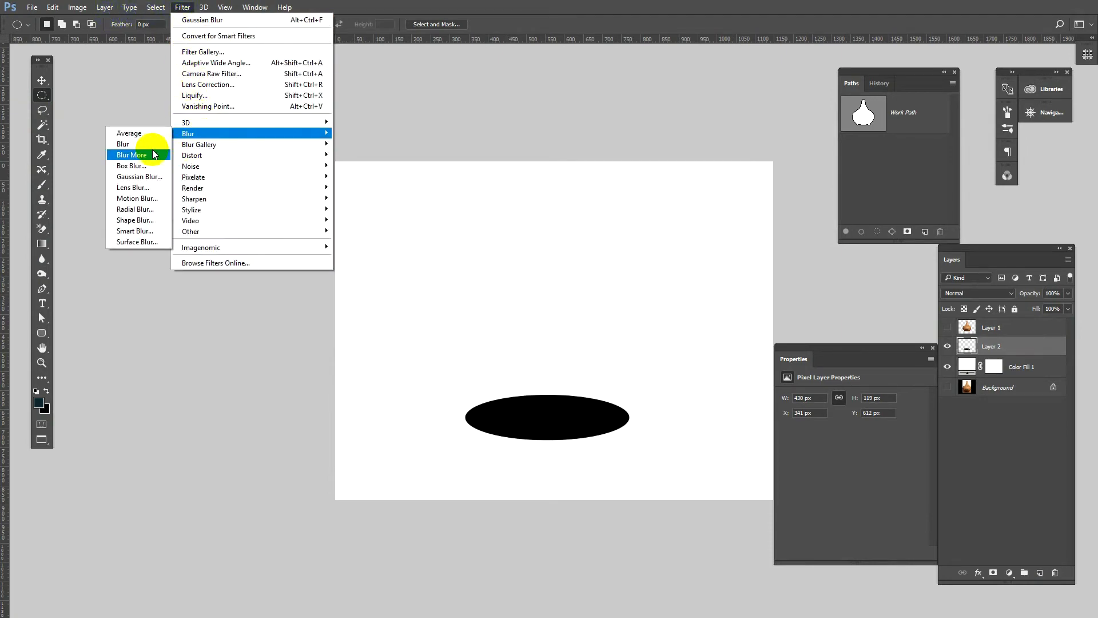
- Soften the black ellipse with Blur More and a 7.8 px Gaussian Blur
{"action": "left_click", "coordinate": [153, 154]}
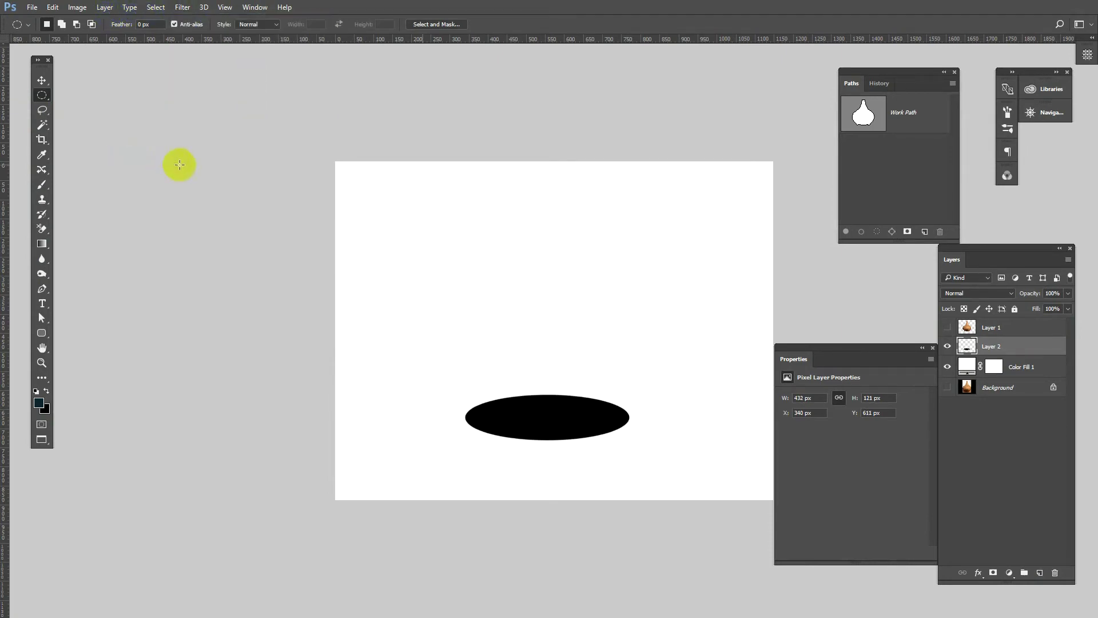
{"action": "left_click", "coordinate": [183, 8]}
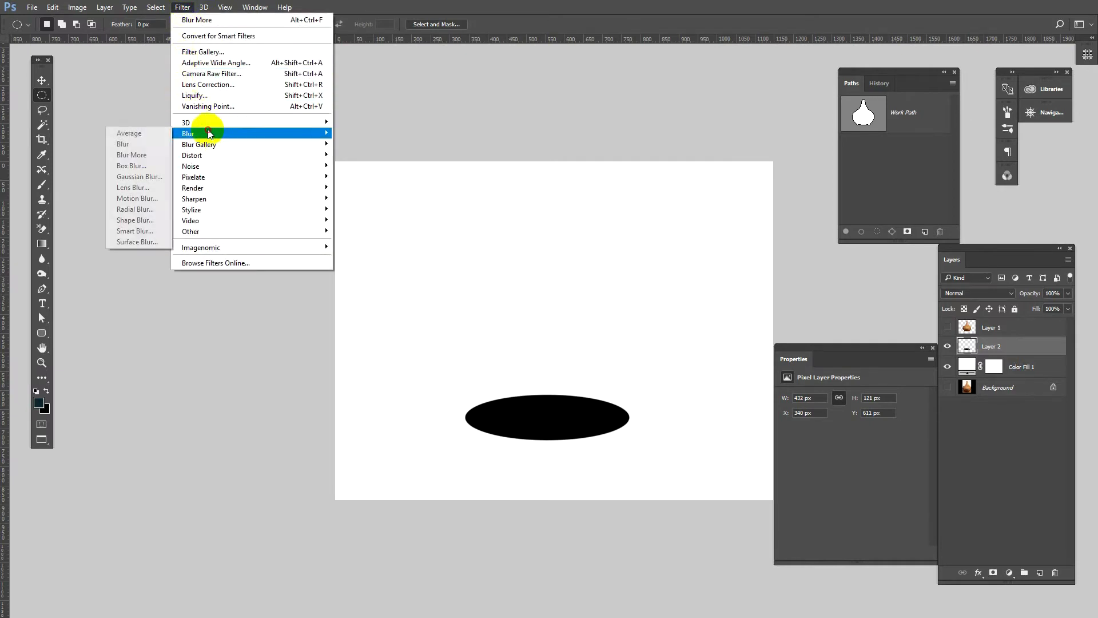
{"action": "left_click", "coordinate": [140, 176]}
{"action": "left_click_drag", "start_coordinate": [434, 320], "coordinate": [344, 254]}
{"action": "mouse_move", "coordinate": [314, 427]}
{"action": "left_mouse_down"}
{"action": "mouse_move", "coordinate": [327, 427]}
{"action": "mouse_move", "coordinate": [312, 425]}
{"action": "left_mouse_up"}
{"action": "left_click", "coordinate": [419, 275]}
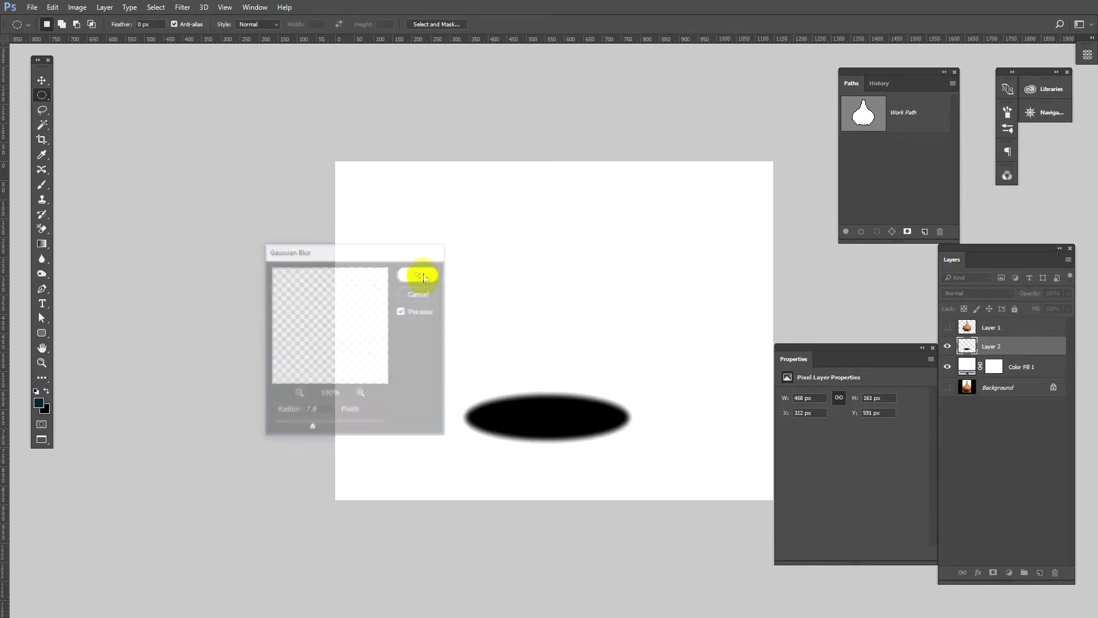
- Scale the blurred ellipse down and show the diffuser layer again
{"action": "key", "text": "ctrl+t"}
{"action": "left_click_drag", "start_coordinate": [636, 451], "coordinate": [610, 433]}
{"action": "key", "text": "Return"}
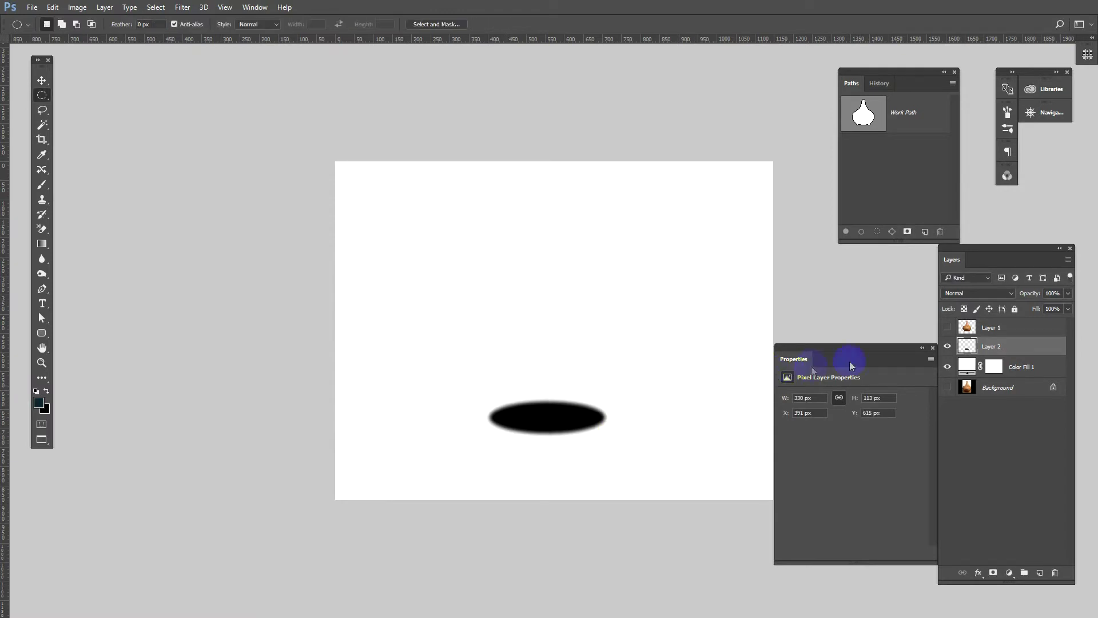
{"action": "left_click", "coordinate": [945, 329]}
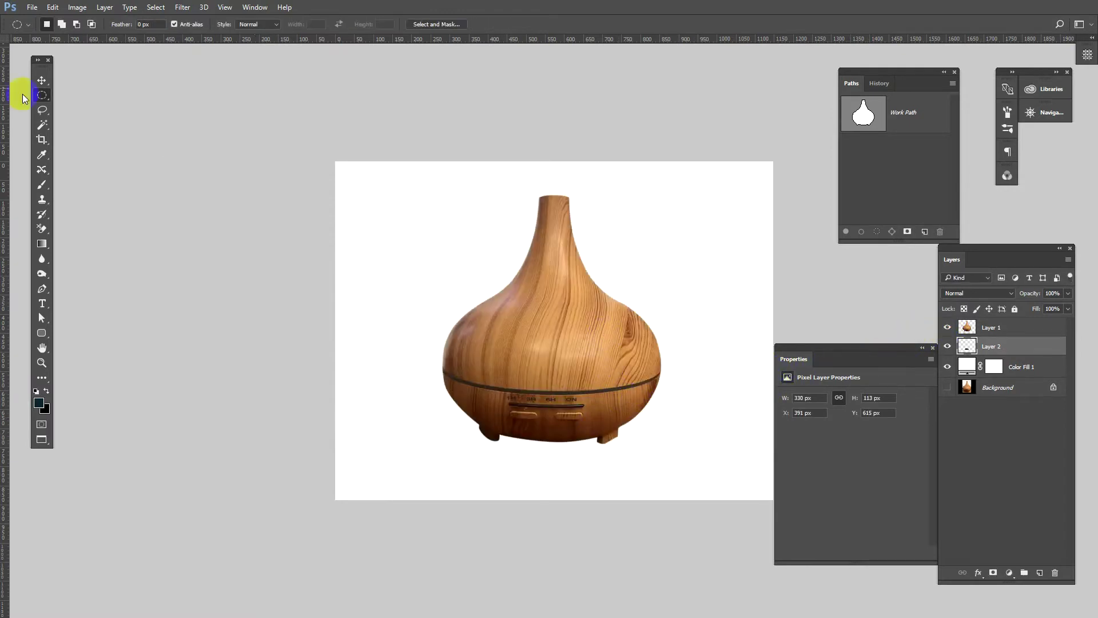
- Move the shadow ellipse down and squash it to about 63% height
{"action": "left_click", "coordinate": [41, 80]}
{"action": "left_click_drag", "start_coordinate": [545, 423], "coordinate": [547, 440]}
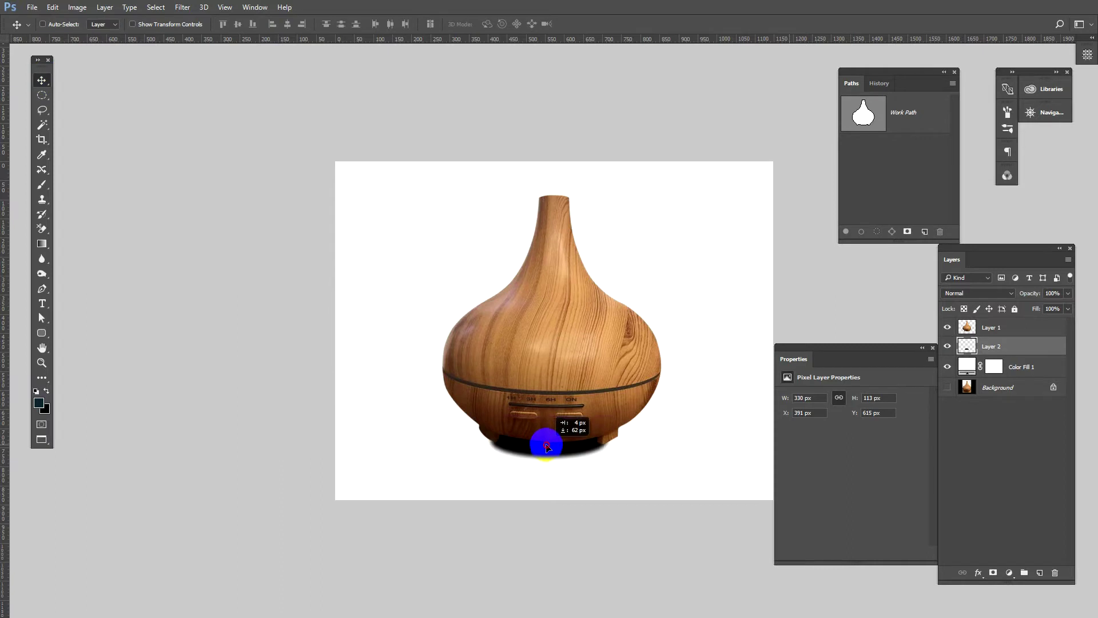
{"action": "key", "text": "ctrl+t"}
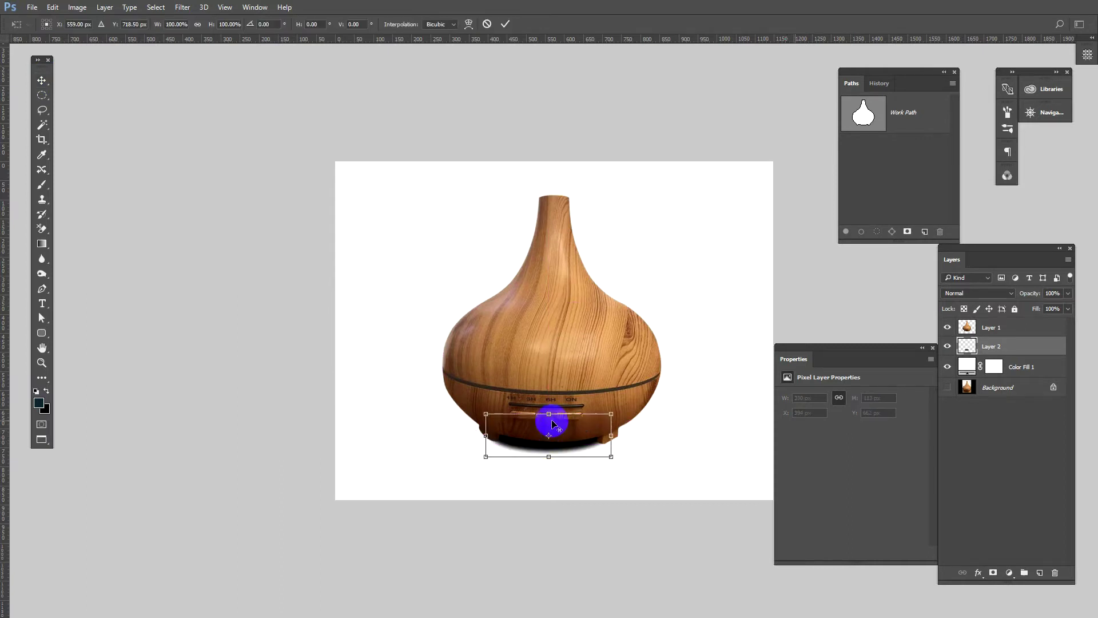
{"action": "left_click_drag", "start_coordinate": [552, 413], "coordinate": [551, 422]}
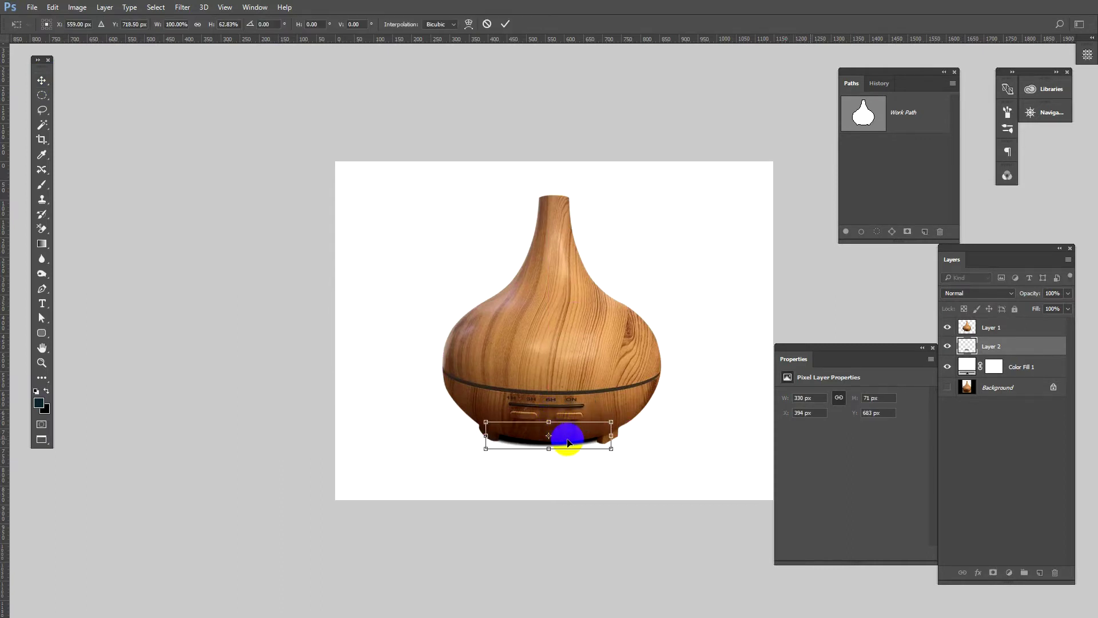
{"action": "key", "text": "Return"}
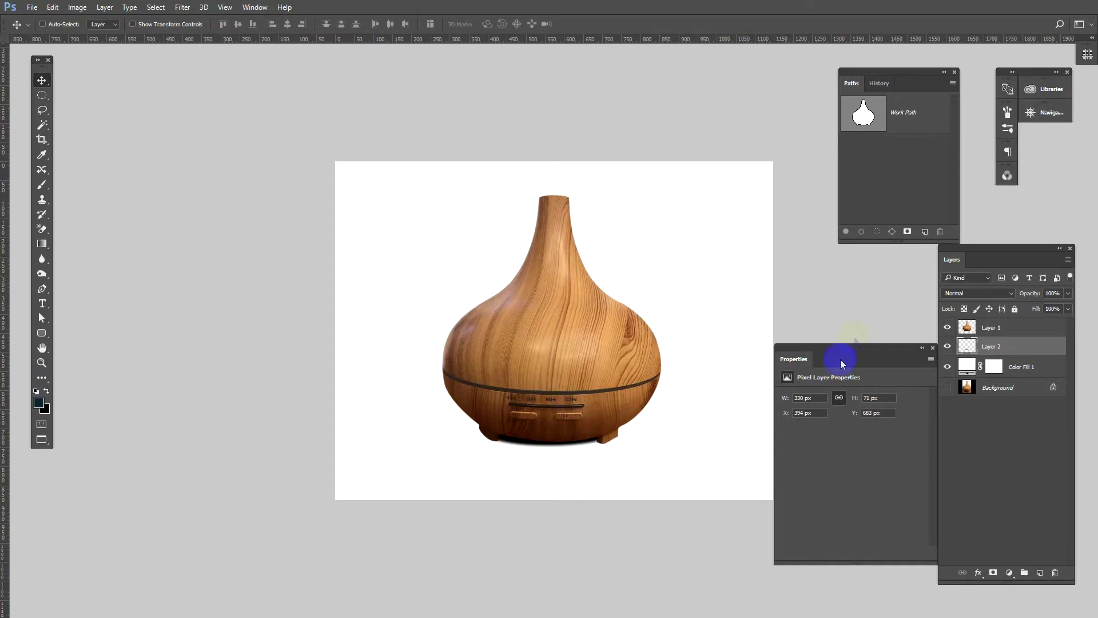
- Toggle the diffuser's visibility and set Layer 1 opacity to 50%
{"action": "left_click", "coordinate": [948, 328]}
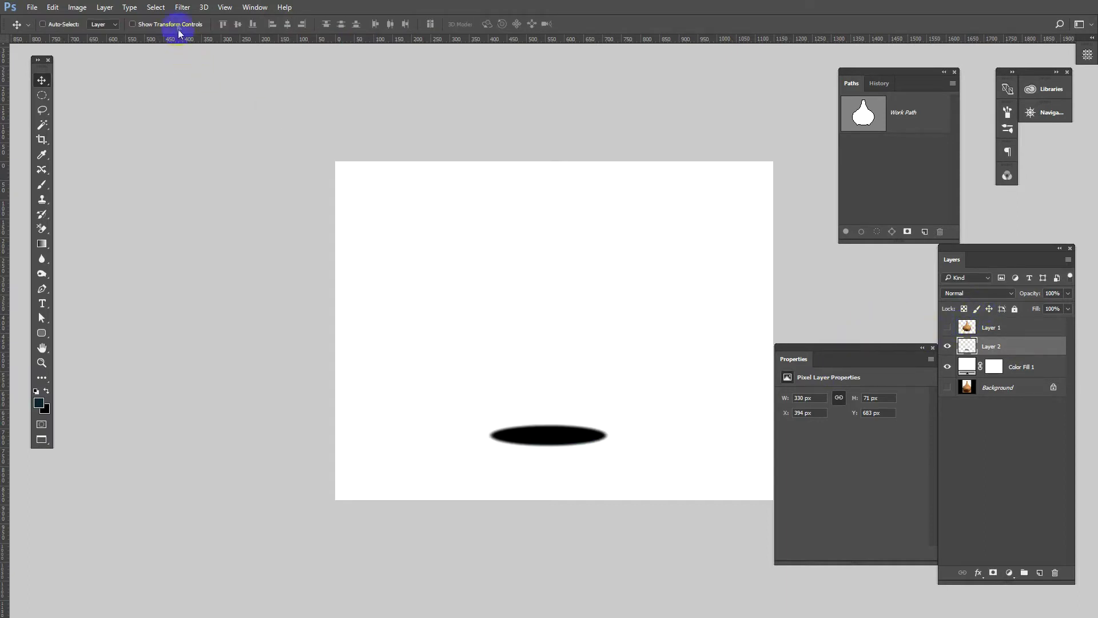
{"action": "left_click", "coordinate": [948, 327]}
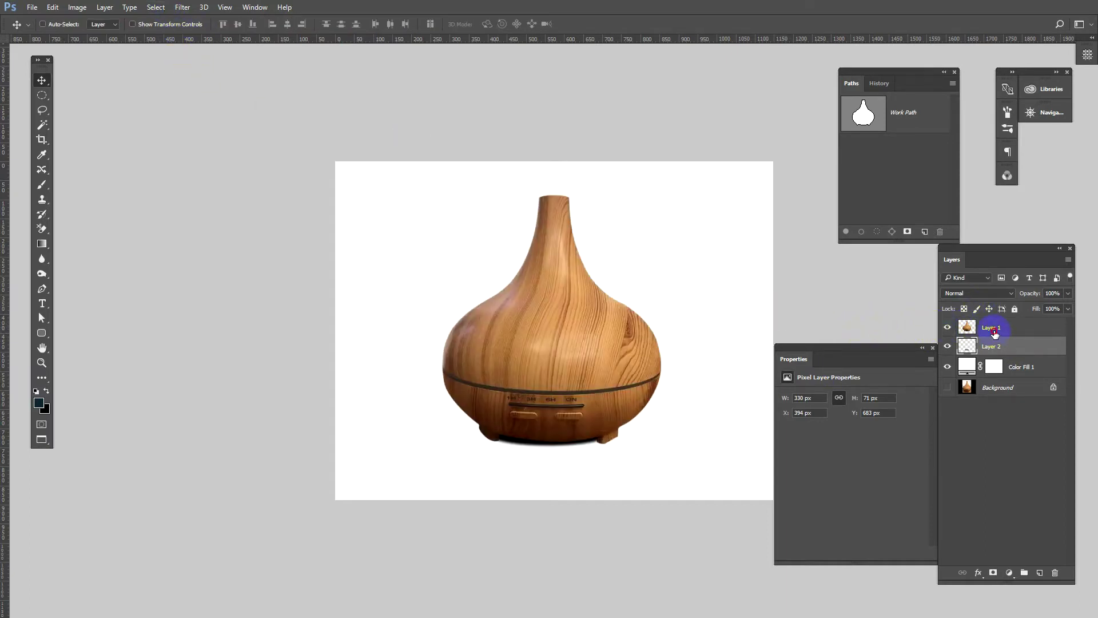
{"action": "left_click", "coordinate": [1020, 330]}
{"action": "type", "text": "50"}
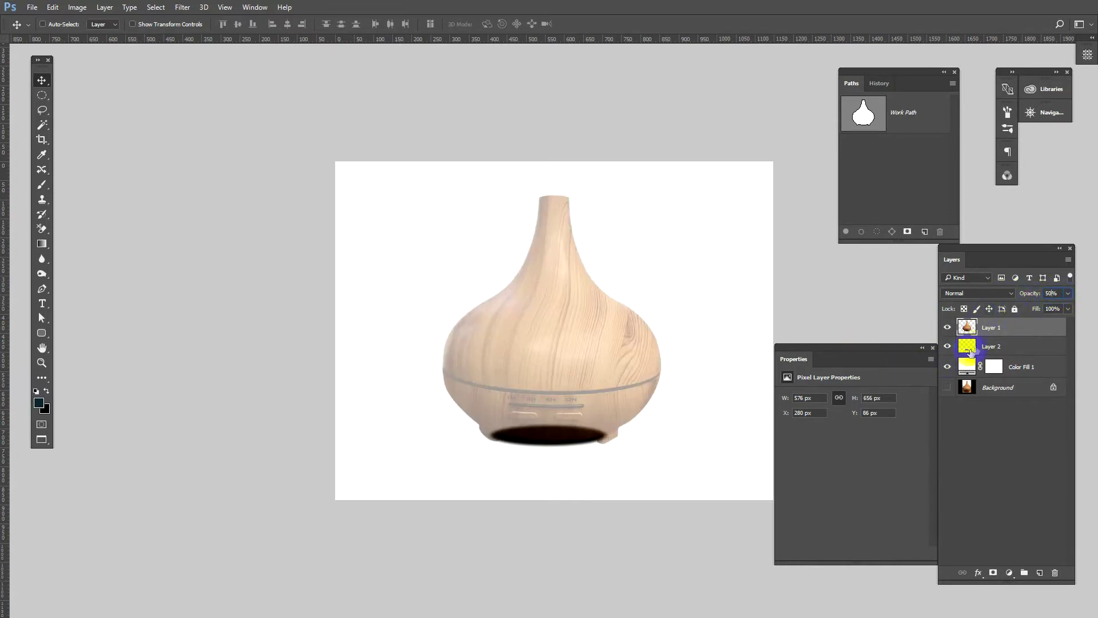
- Drag the Layer 2 shadow under the diffuser base to X 382, Y 692 px
{"action": "left_click", "coordinate": [971, 351]}
{"action": "mouse_move", "coordinate": [549, 432]}
{"action": "left_mouse_down"}
{"action": "mouse_move", "coordinate": [556, 440]}
{"action": "mouse_move", "coordinate": [543, 438]}
{"action": "left_mouse_up"}
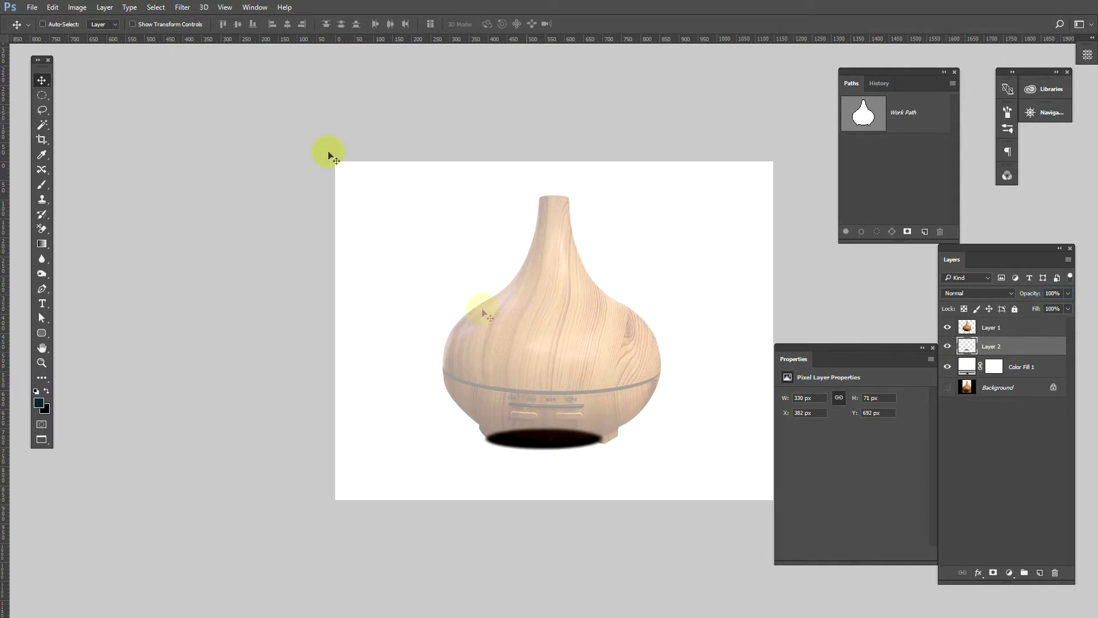
{"action": "left_click", "coordinate": [183, 6]}
{"action": "mouse_move", "coordinate": [249, 133]}
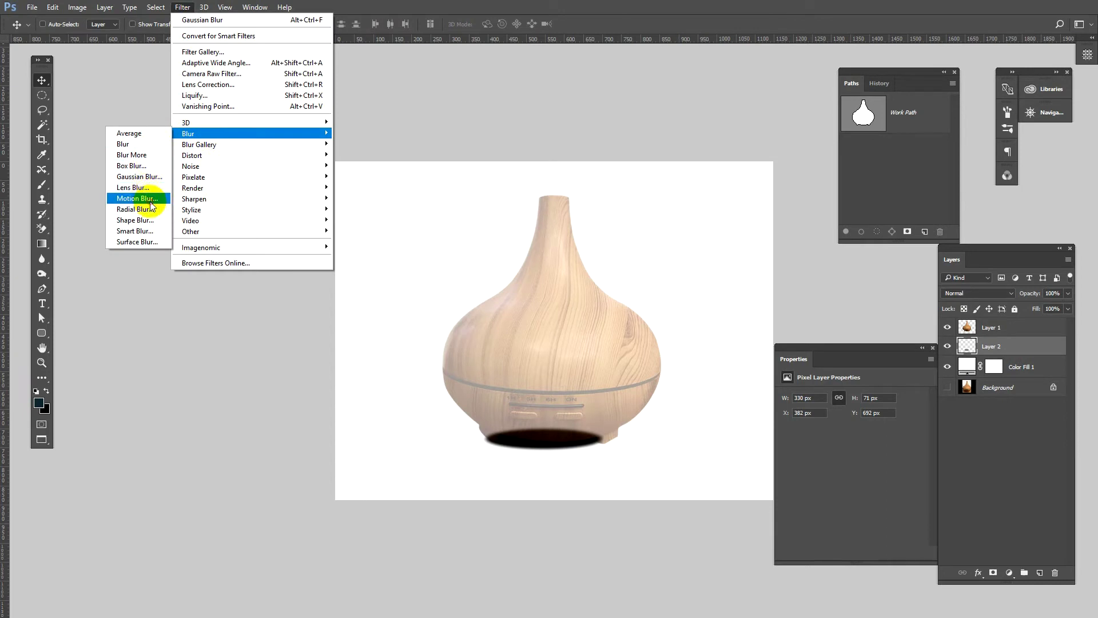
- Apply a horizontal Motion Blur (angle 0, distance 180) to the shadow
{"action": "left_click", "coordinate": [151, 200]}
{"action": "mouse_move", "coordinate": [685, 415]}
{"action": "left_mouse_down"}
{"action": "mouse_move", "coordinate": [724, 406]}
{"action": "mouse_move", "coordinate": [712, 410]}
{"action": "left_mouse_up"}
{"action": "left_click", "coordinate": [793, 230]}
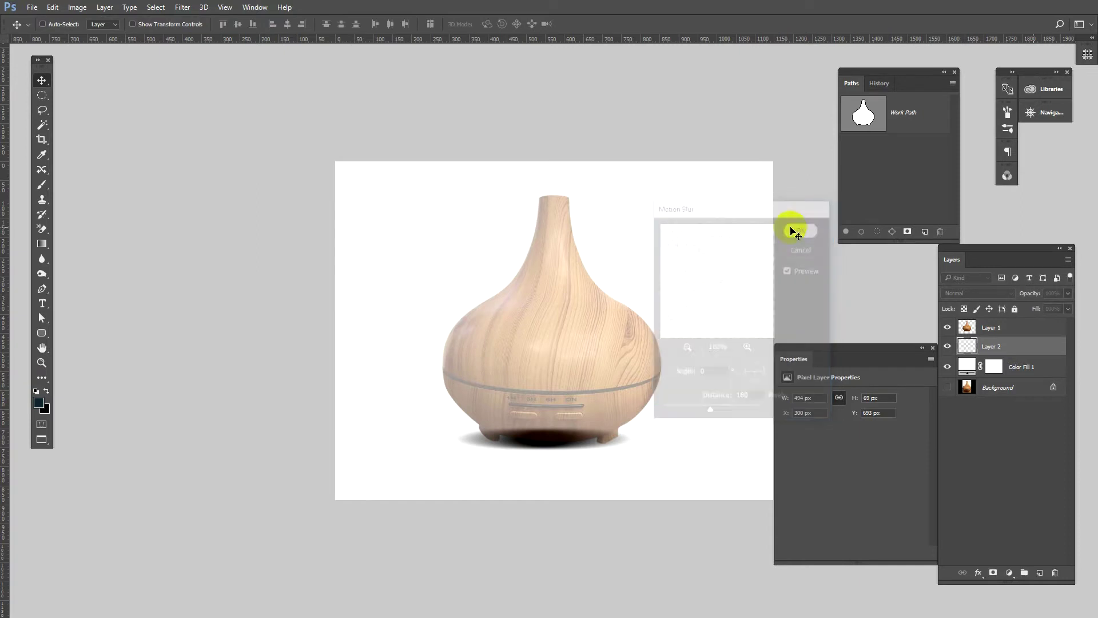
- Add a light Gaussian Blur of about 3.1 px to the shadow
{"action": "left_click", "coordinate": [181, 7]}
{"action": "mouse_move", "coordinate": [188, 132]}
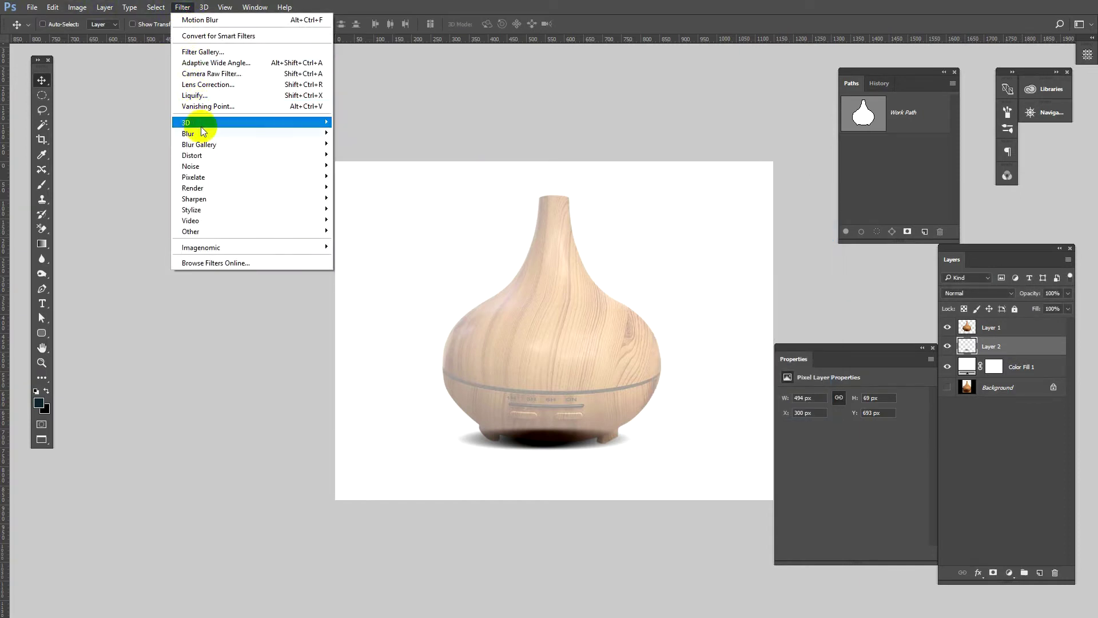
{"action": "left_click", "coordinate": [137, 177]}
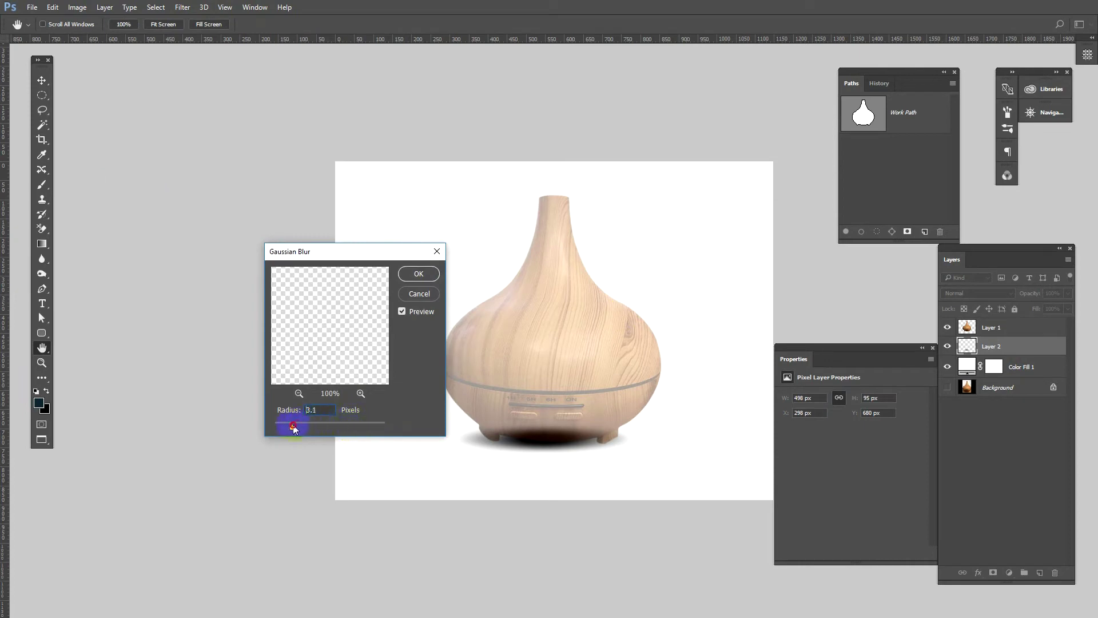
{"action": "left_click", "coordinate": [418, 274]}
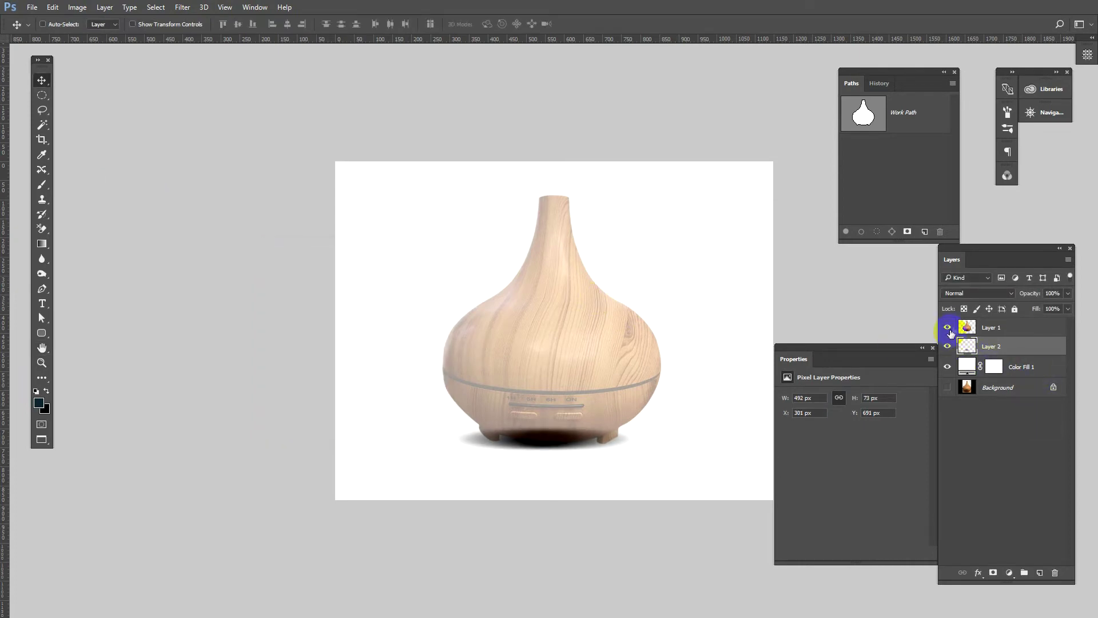
- Return the diffuser on Layer 1 to 100% opacity
{"action": "left_click", "coordinate": [967, 327]}
{"action": "left_click", "coordinate": [1069, 295]}
{"action": "left_click_drag", "start_coordinate": [1062, 308], "coordinate": [1067, 307]}
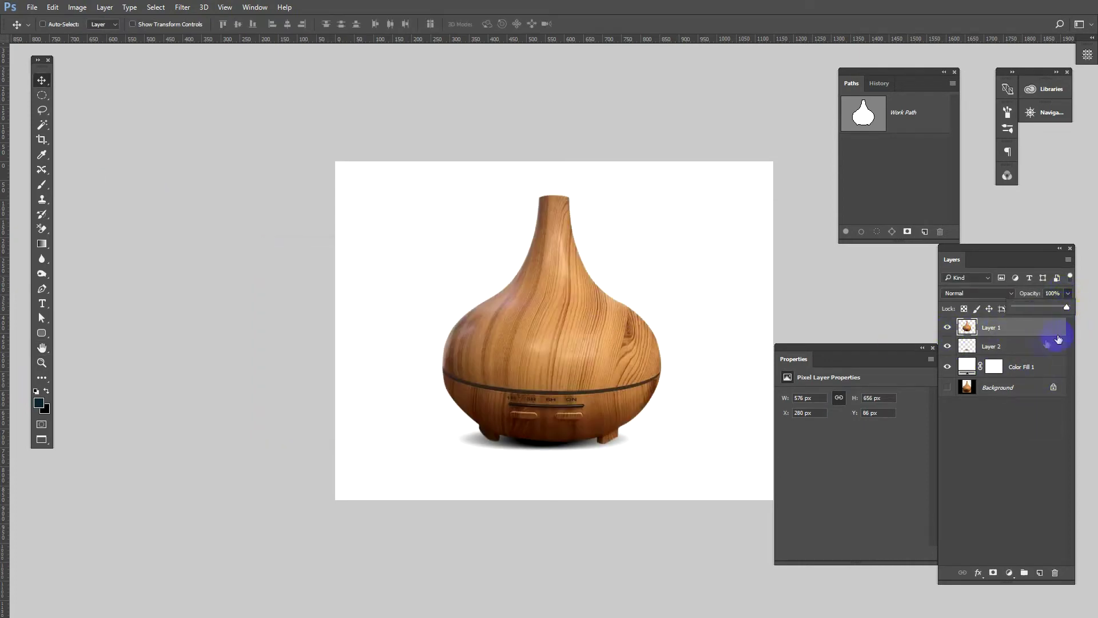
- Stretch the Layer 2 shadow taller and shift it slightly right and down
{"action": "left_click", "coordinate": [986, 347]}
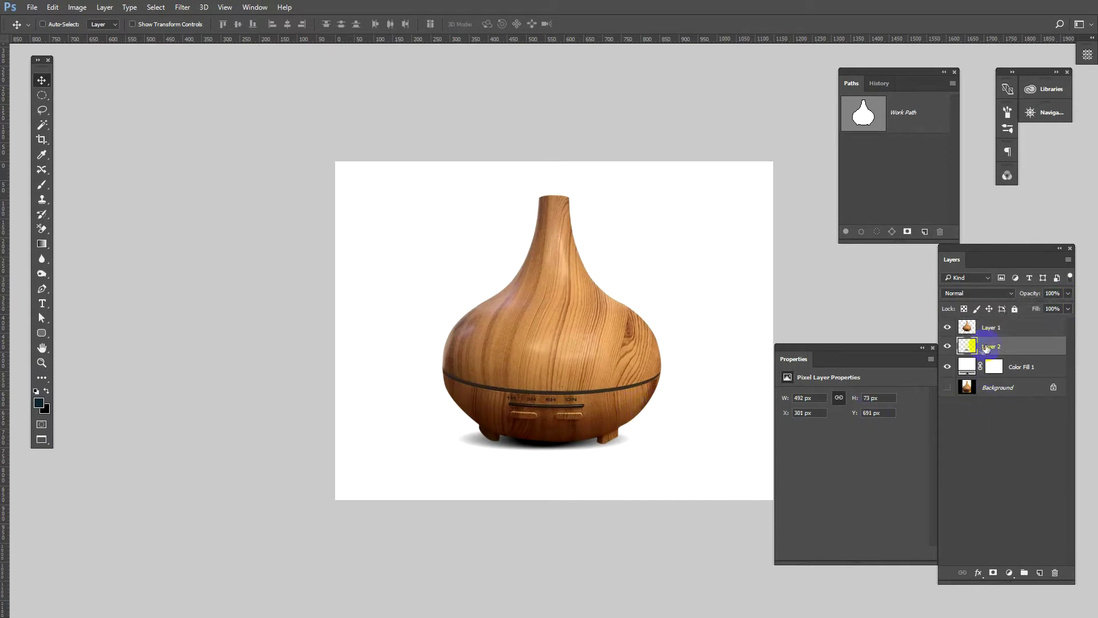
{"action": "key", "text": "ctrl+t"}
{"action": "mouse_move", "coordinate": [544, 425]}
{"action": "left_mouse_down"}
{"action": "mouse_move", "coordinate": [550, 410]}
{"action": "mouse_move", "coordinate": [564, 438]}
{"action": "left_mouse_up"}
{"action": "left_click_drag", "start_coordinate": [566, 426], "coordinate": [570, 426]}
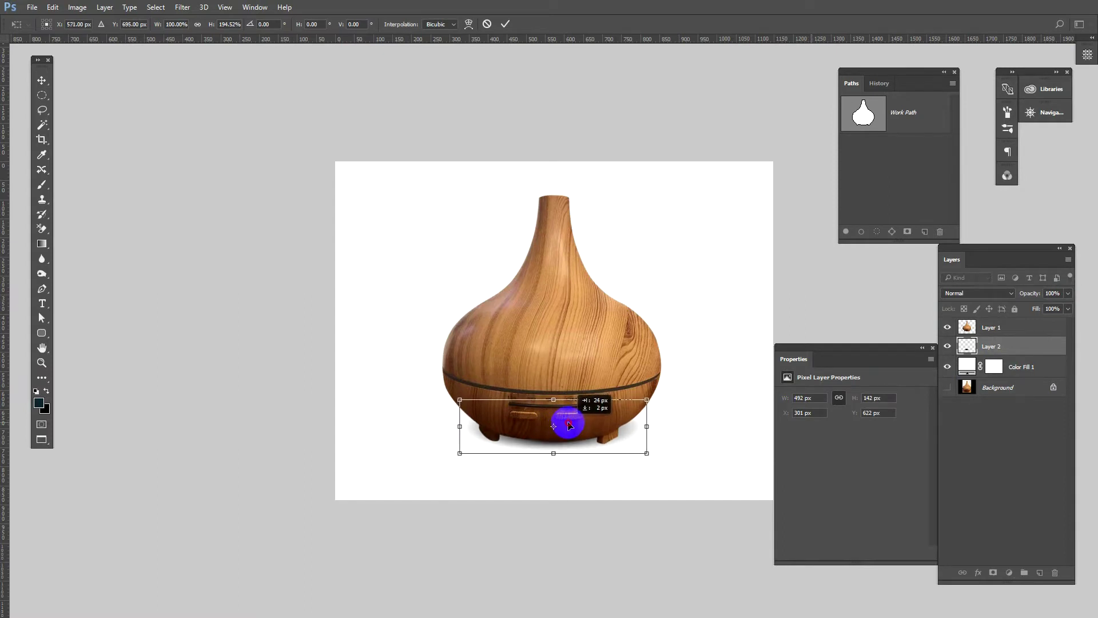
{"action": "key", "text": "Return"}
{"action": "left_click_drag", "start_coordinate": [570, 425], "coordinate": [578, 461]}
{"action": "left_click", "coordinate": [593, 442]}
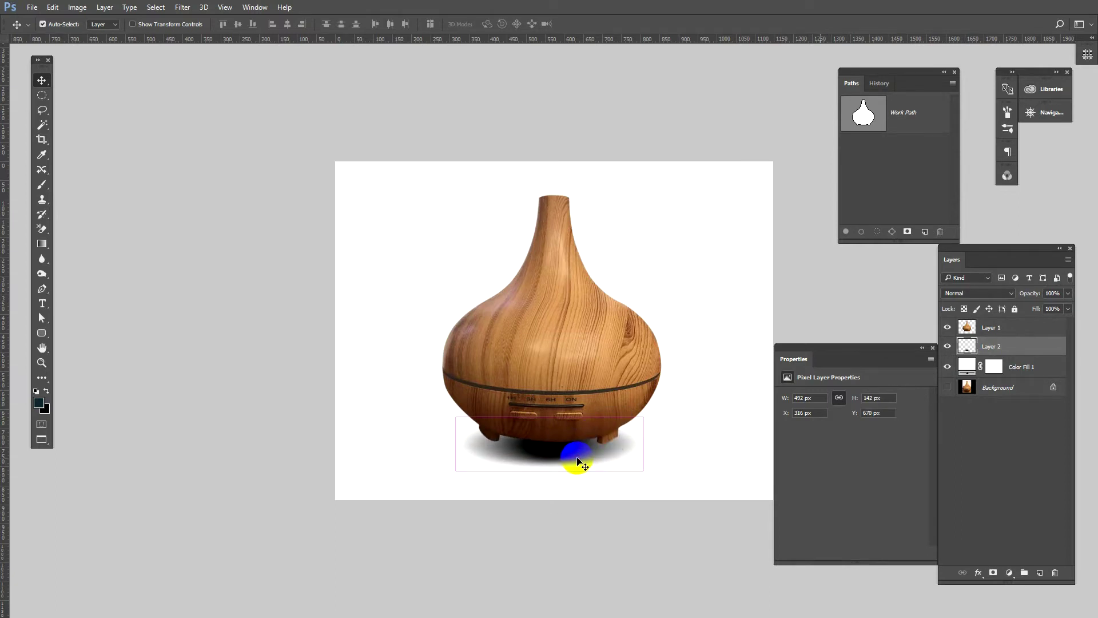
- Reshape the shadow to 528 × 108 px and nudge it down under the base
{"action": "key", "text": "ctrl+t"}
{"action": "left_click_drag", "start_coordinate": [643, 444], "coordinate": [602, 444]}
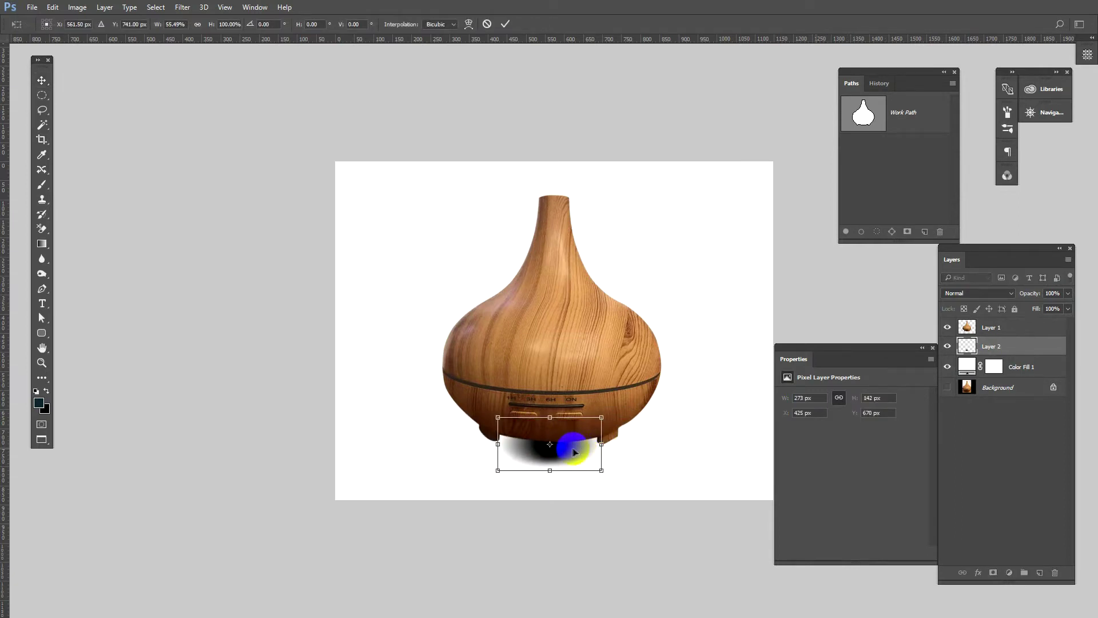
{"action": "mouse_move", "coordinate": [550, 470]}
{"action": "left_mouse_down"}
{"action": "mouse_move", "coordinate": [550, 457]}
{"action": "mouse_move", "coordinate": [653, 444]}
{"action": "left_mouse_up"}
{"action": "mouse_move", "coordinate": [579, 445]}
{"action": "left_mouse_down"}
{"action": "mouse_move", "coordinate": [548, 456]}
{"action": "mouse_move", "coordinate": [567, 438]}
{"action": "mouse_move", "coordinate": [552, 460]}
{"action": "mouse_move", "coordinate": [557, 439]}
{"action": "left_mouse_up"}
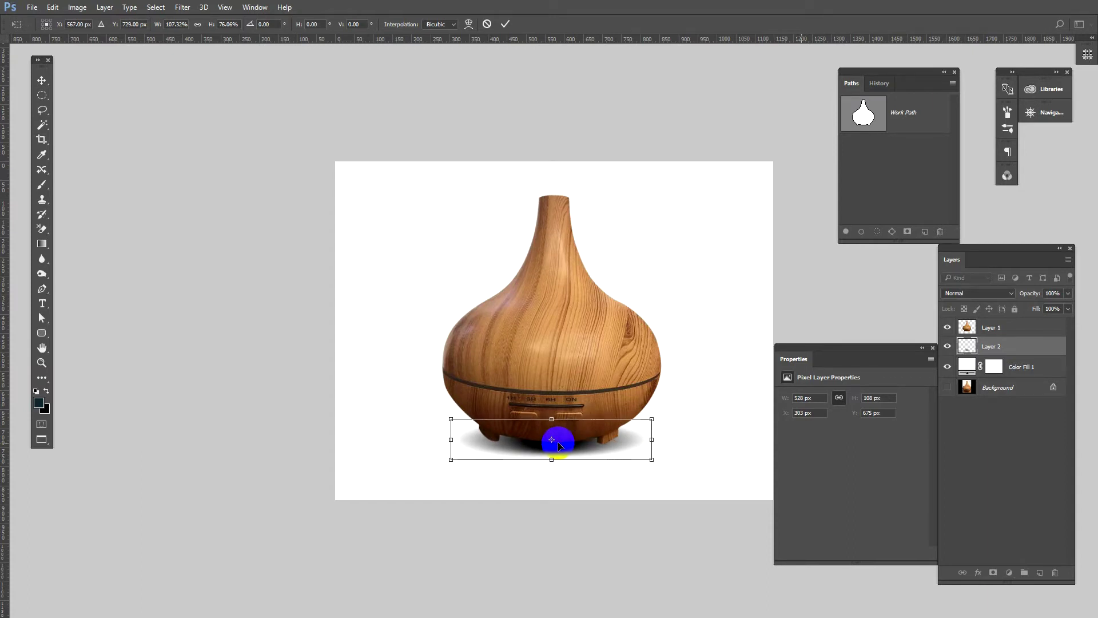
{"action": "key", "text": "Return"}
{"action": "key", "text": "ctrl+minus"}
{"action": "left_click_drag", "start_coordinate": [562, 410], "coordinate": [562, 405]}
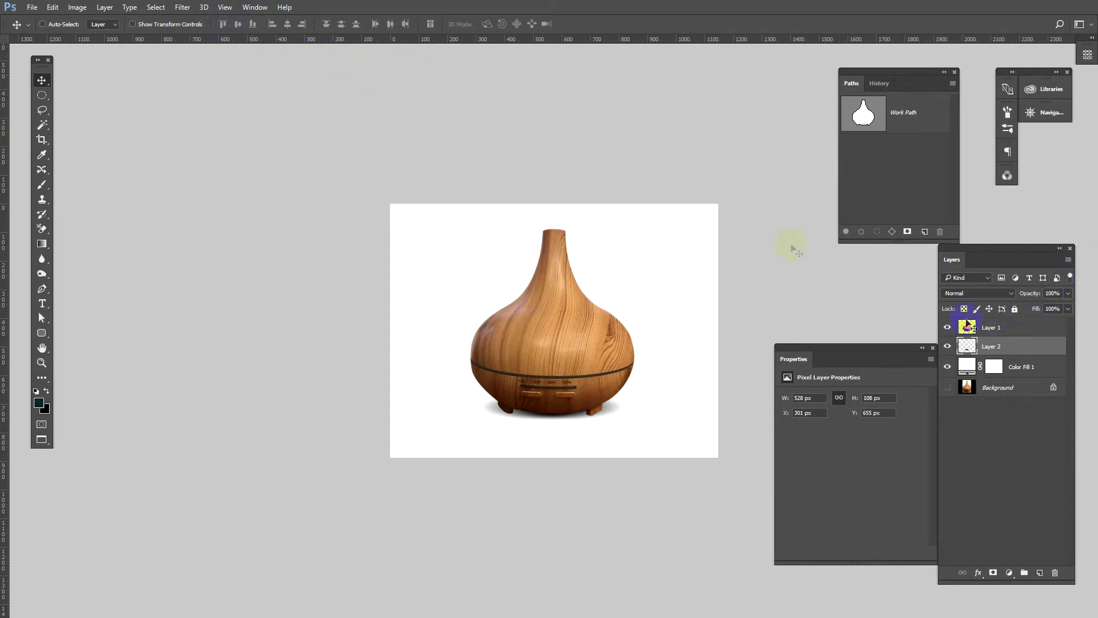
- Give the shadow an extra 5.6 px Gaussian Blur, then hide Layer 2
{"action": "left_click", "coordinate": [184, 7]}
{"action": "mouse_move", "coordinate": [189, 133]}
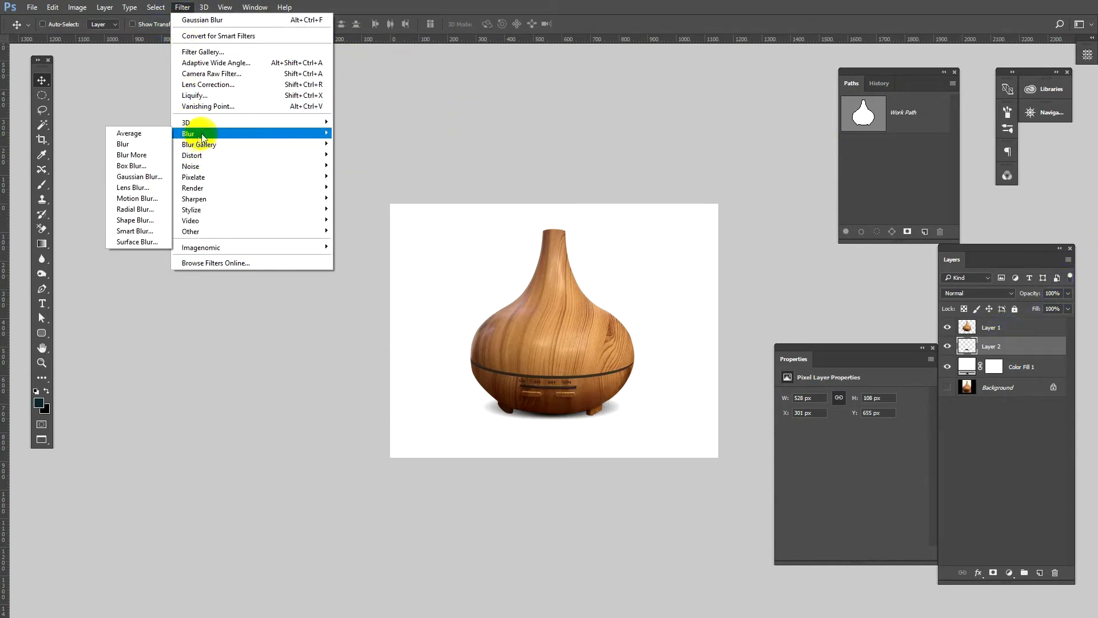
{"action": "left_click", "coordinate": [149, 180]}
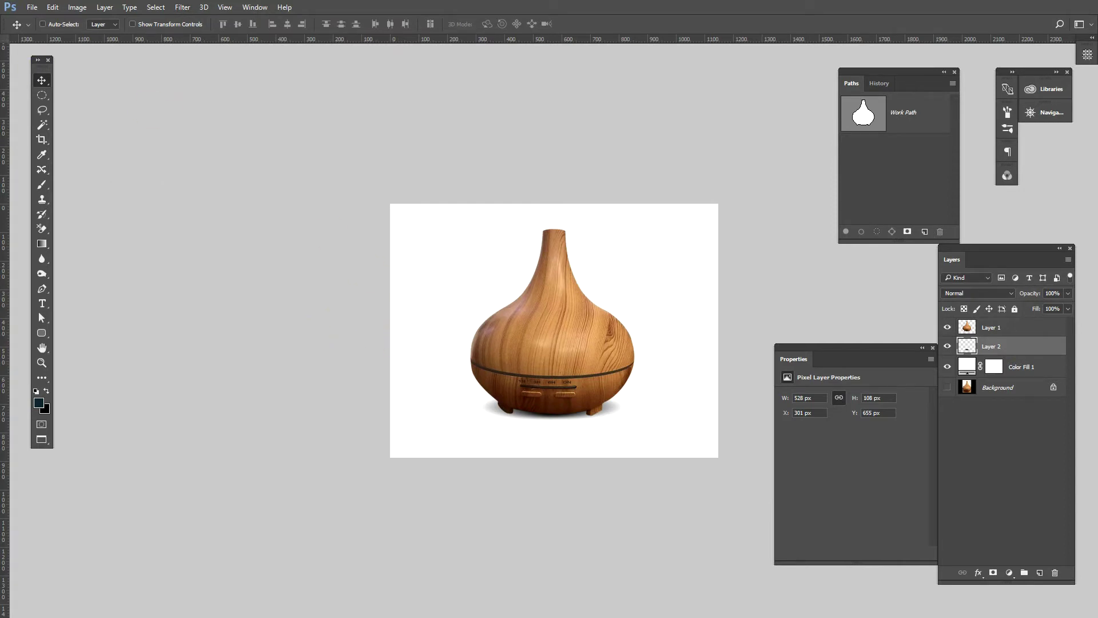
{"action": "left_click", "coordinate": [155, 7]}
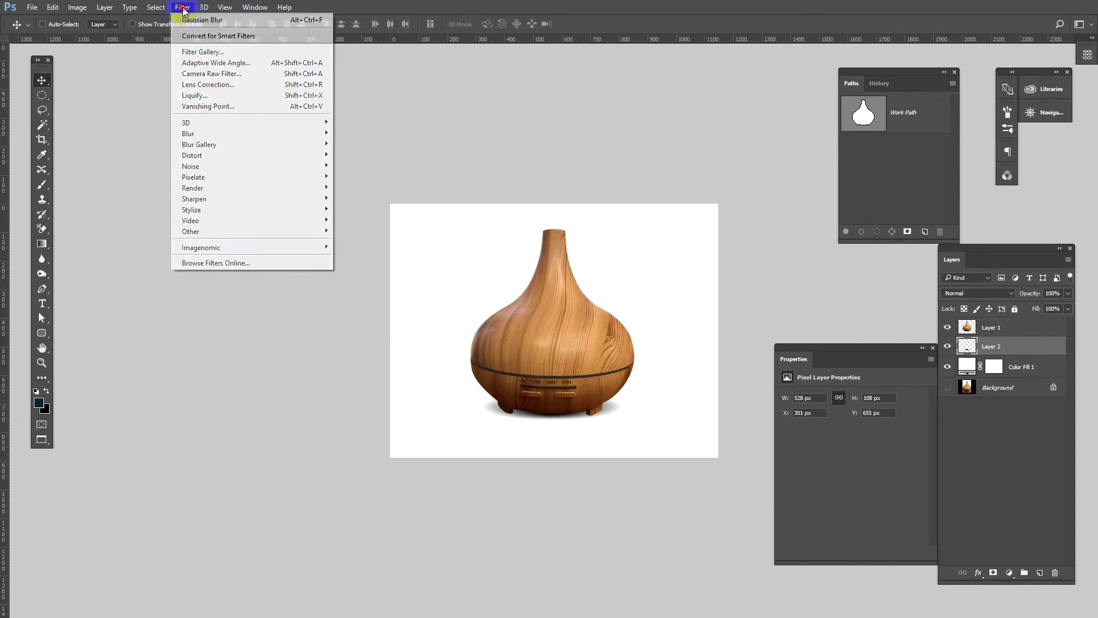
{"action": "left_click", "coordinate": [181, 7]}
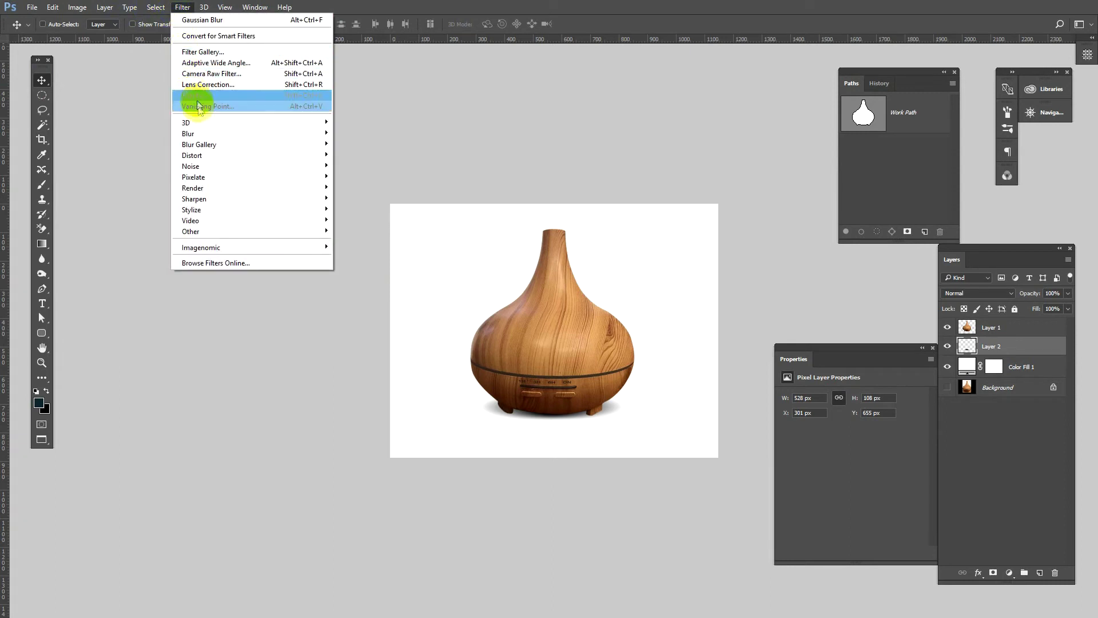
{"action": "mouse_move", "coordinate": [188, 132]}
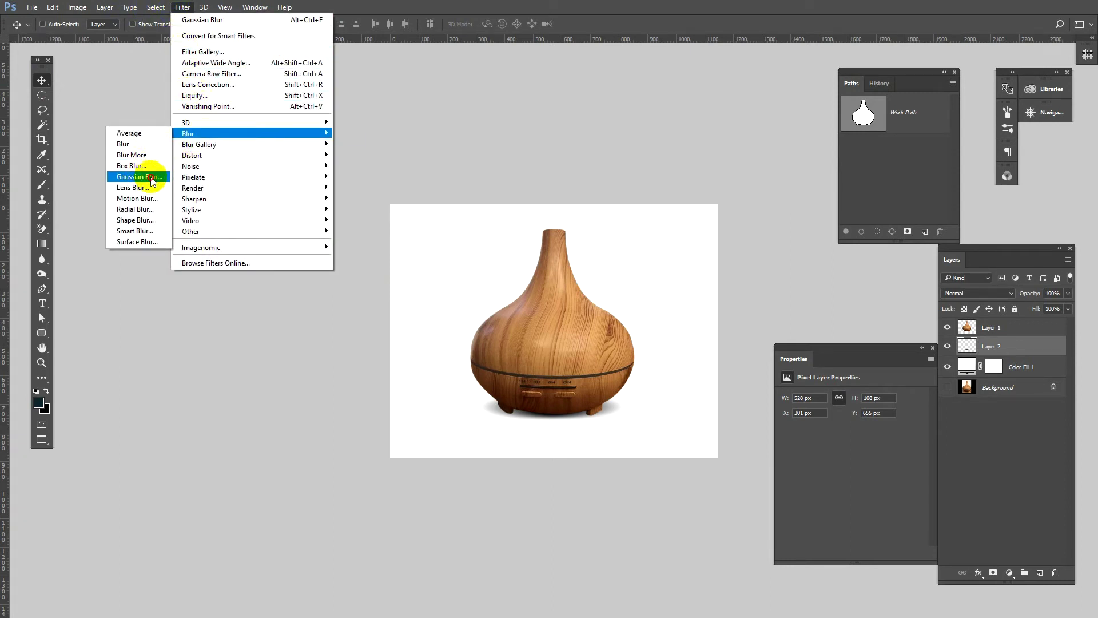
{"action": "left_click", "coordinate": [152, 178]}
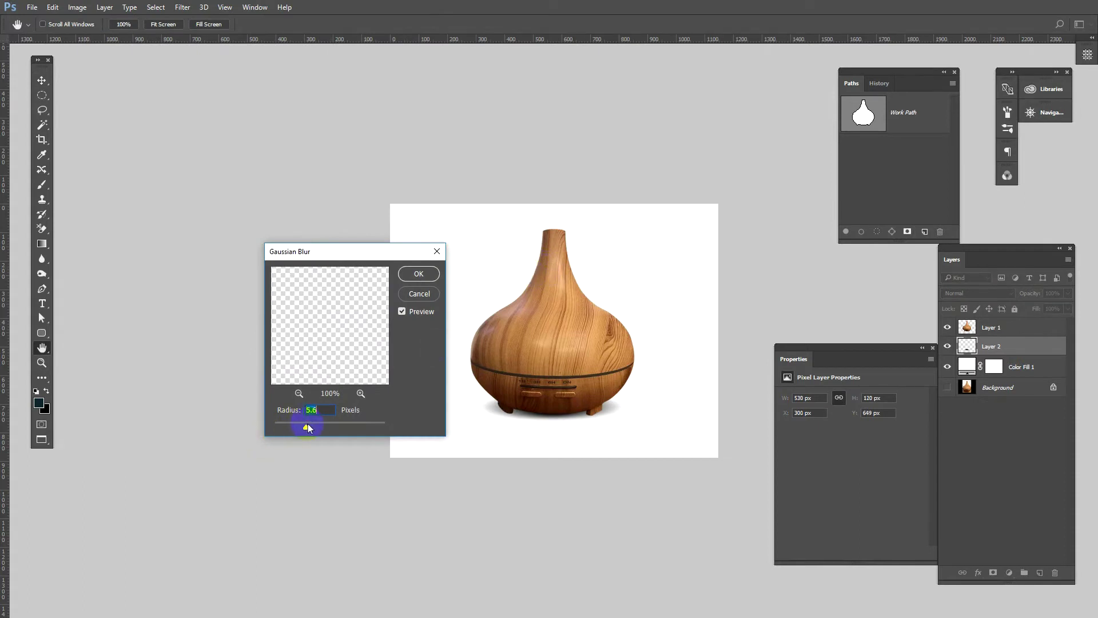
{"action": "left_click", "coordinate": [416, 275]}
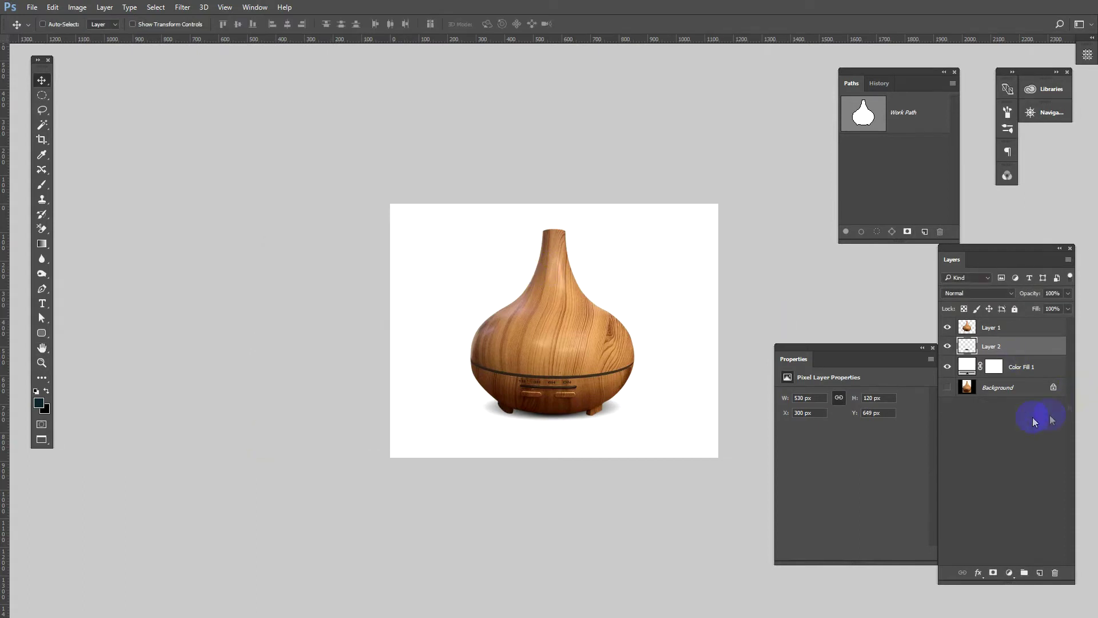
{"action": "left_click", "coordinate": [948, 346]}
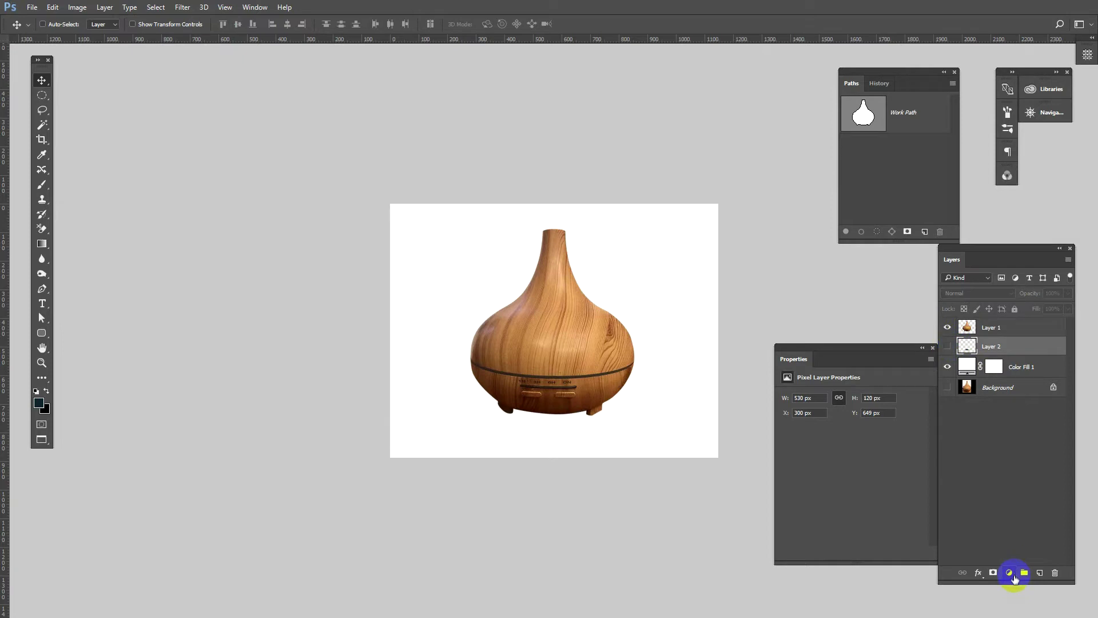
- On a new Layer 3, fill a 384 × 90 px ellipse with black beneath the base
{"action": "left_click", "coordinate": [1040, 573]}
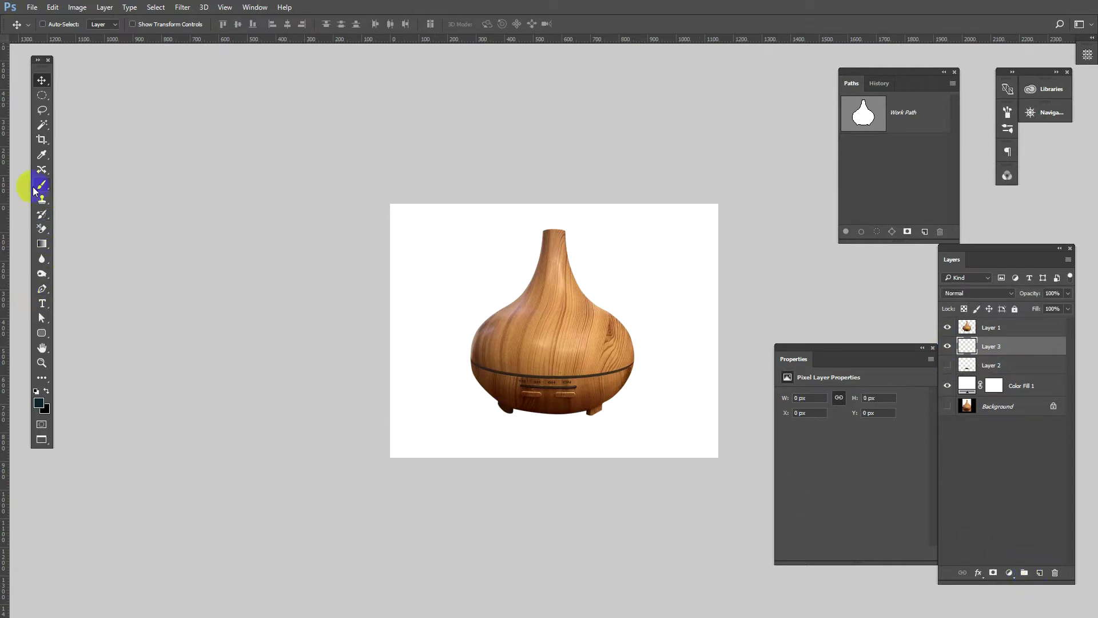
{"action": "left_click", "coordinate": [42, 95]}
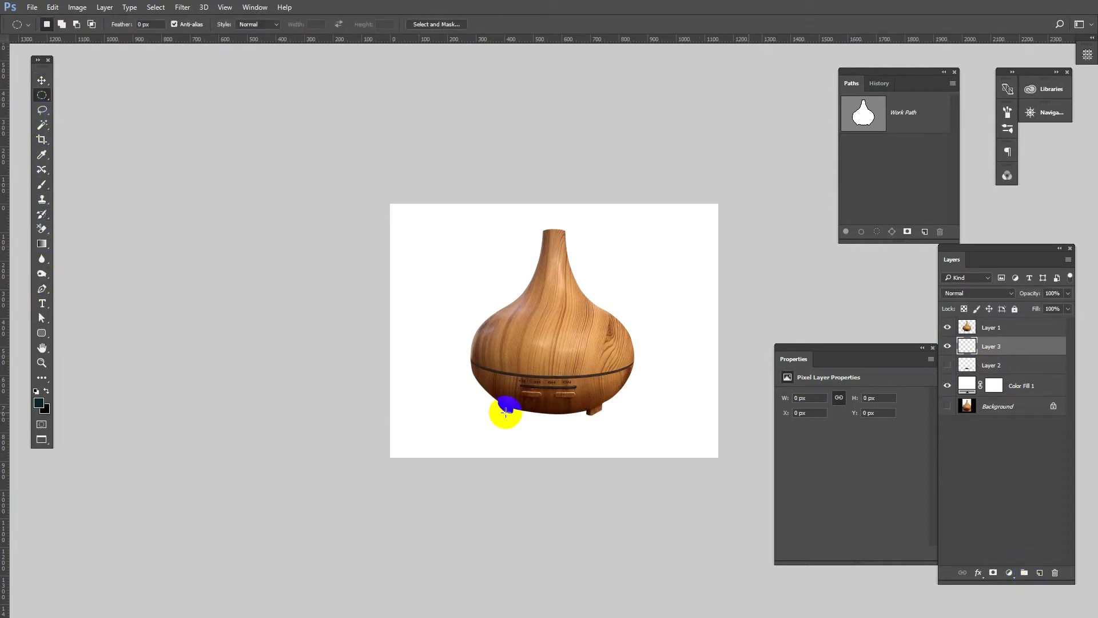
{"action": "left_click_drag", "start_coordinate": [505, 402], "coordinate": [537, 436]}
{"action": "left_click_drag", "start_coordinate": [625, 435], "coordinate": [618, 427]}
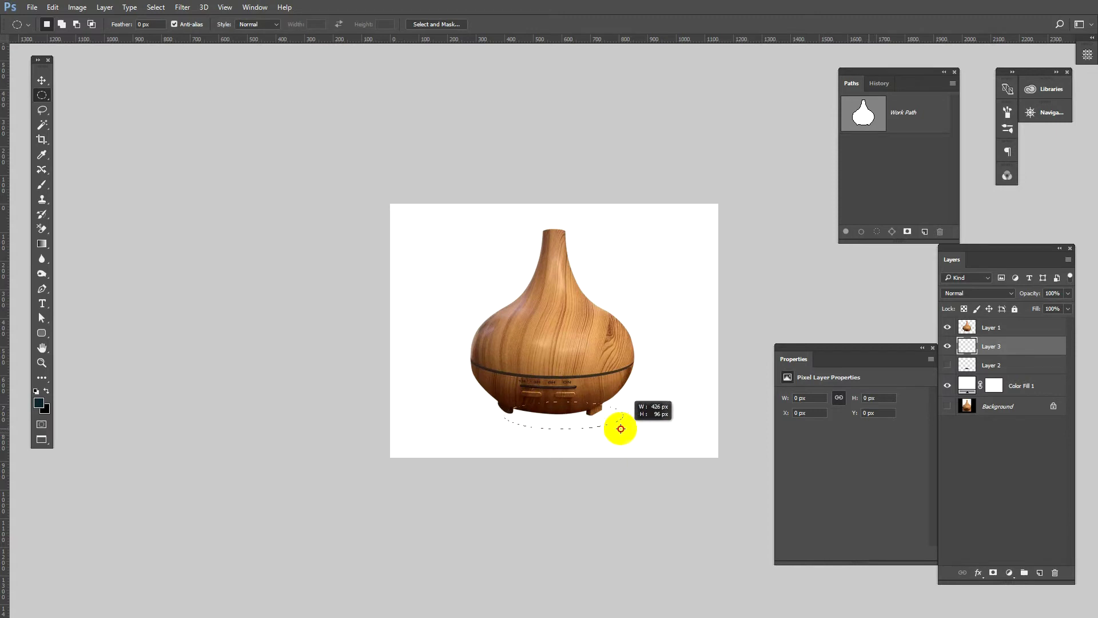
{"action": "left_click_drag", "start_coordinate": [619, 427], "coordinate": [614, 425]}
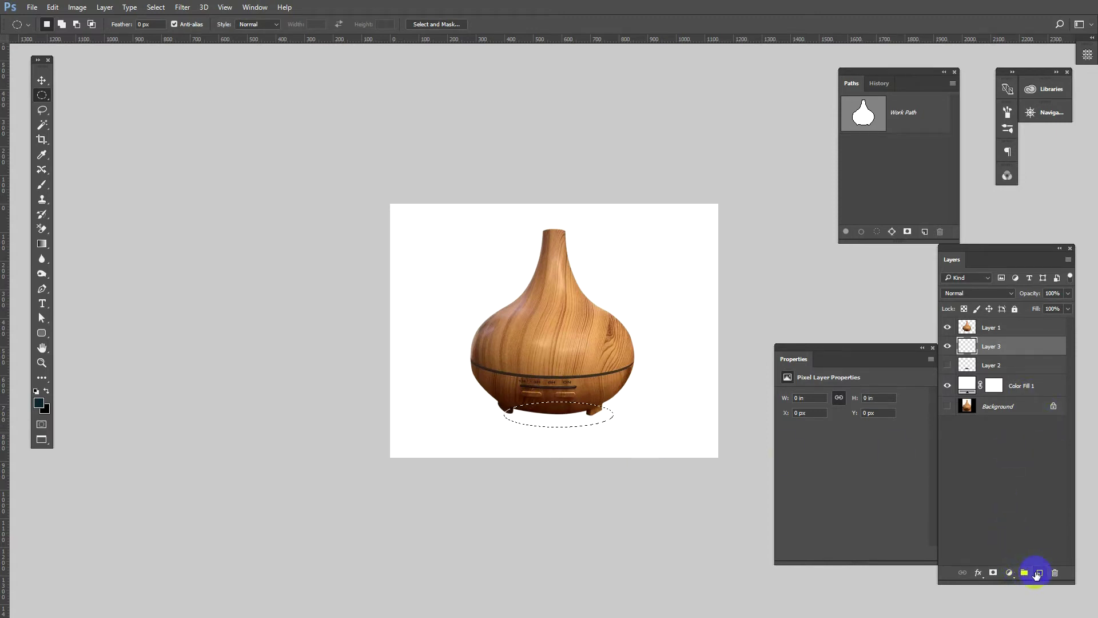
{"action": "key", "text": "alt+BackSpace"}
{"action": "key", "text": "ctrl+d"}
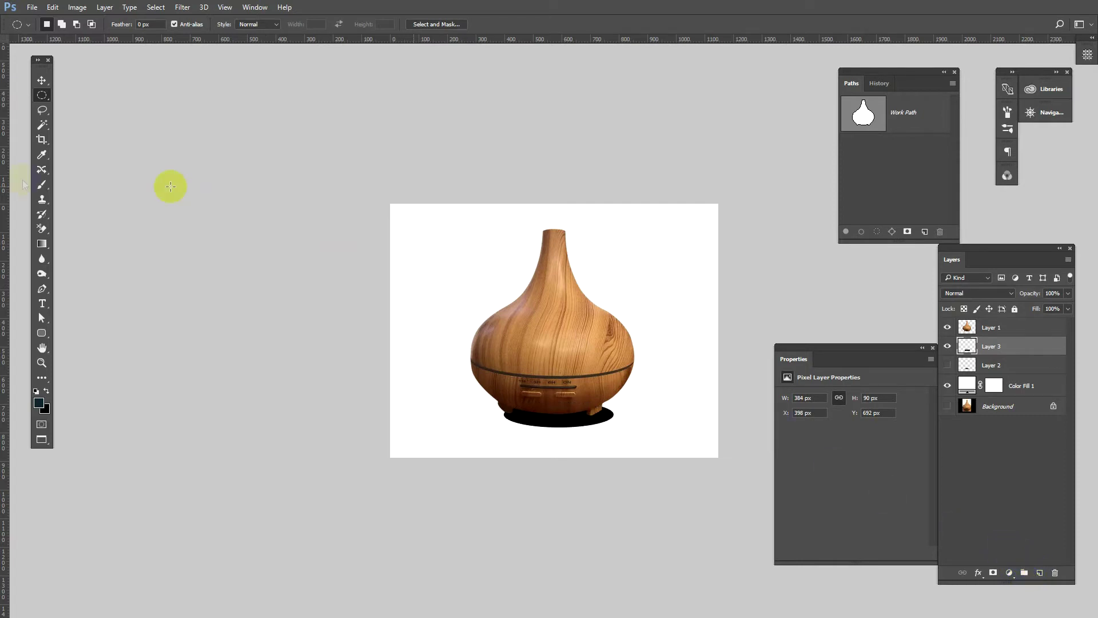
{"action": "left_click", "coordinate": [42, 80]}
{"action": "left_click_drag", "start_coordinate": [586, 417], "coordinate": [565, 408]}
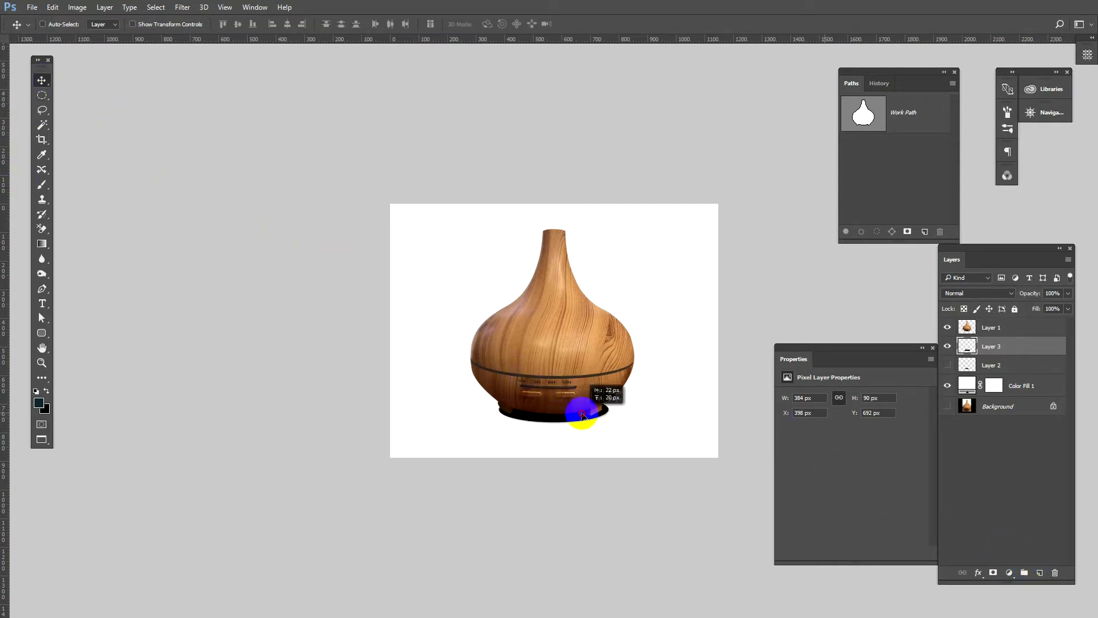
{"action": "left_click", "coordinate": [183, 7]}
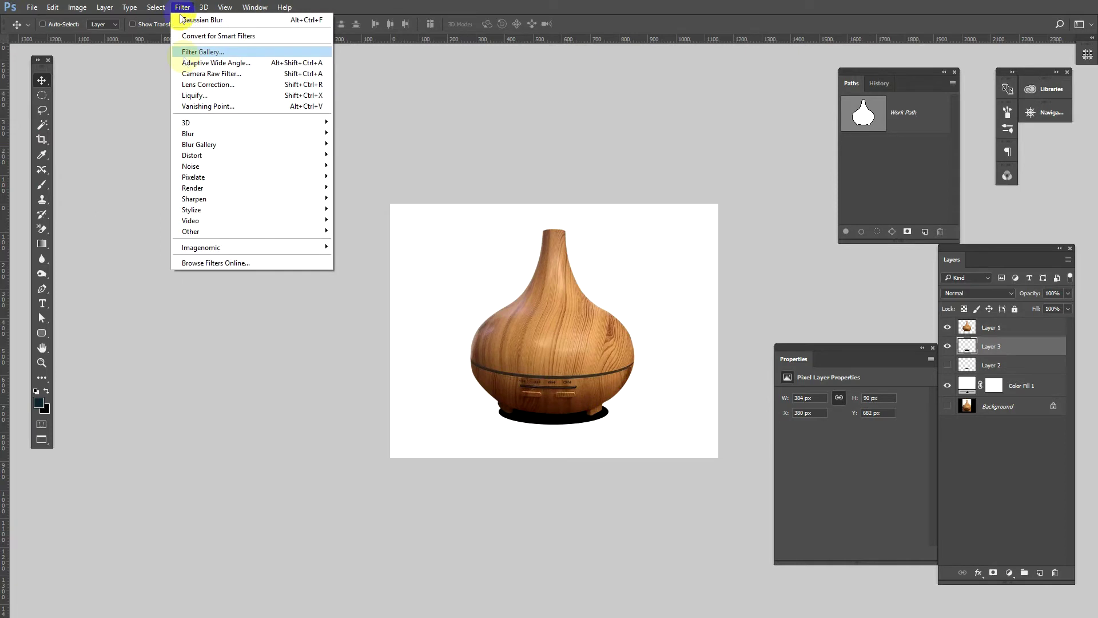
{"action": "mouse_move", "coordinate": [188, 133]}
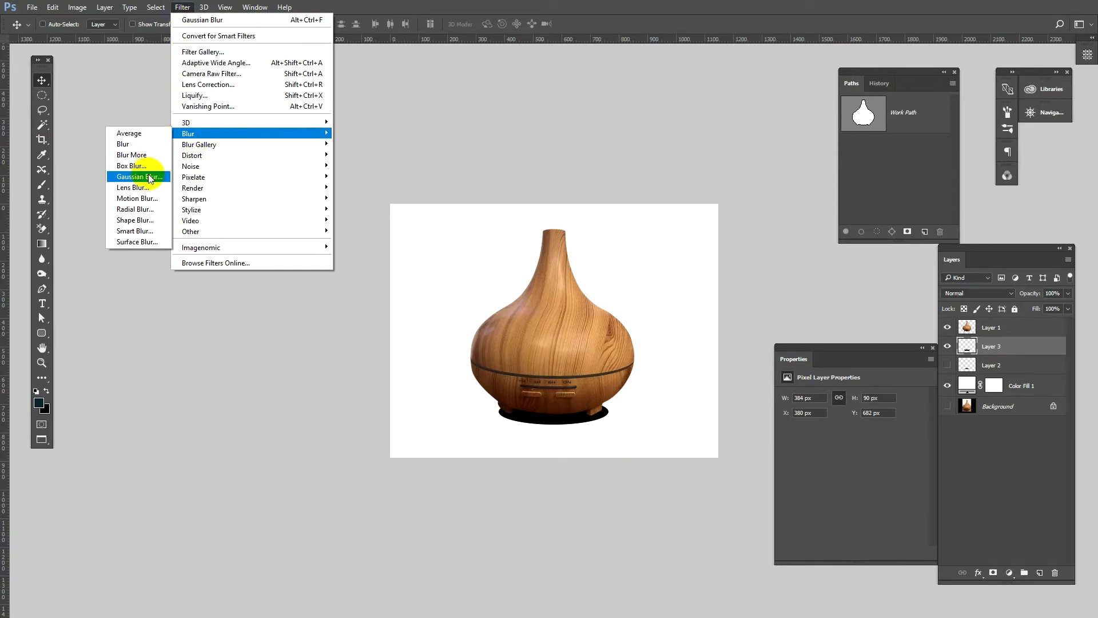
- Soften the new Layer 3 ellipse with a Gaussian Blur
{"action": "left_click", "coordinate": [140, 176]}
{"action": "left_click_drag", "start_coordinate": [318, 422], "coordinate": [323, 428]}
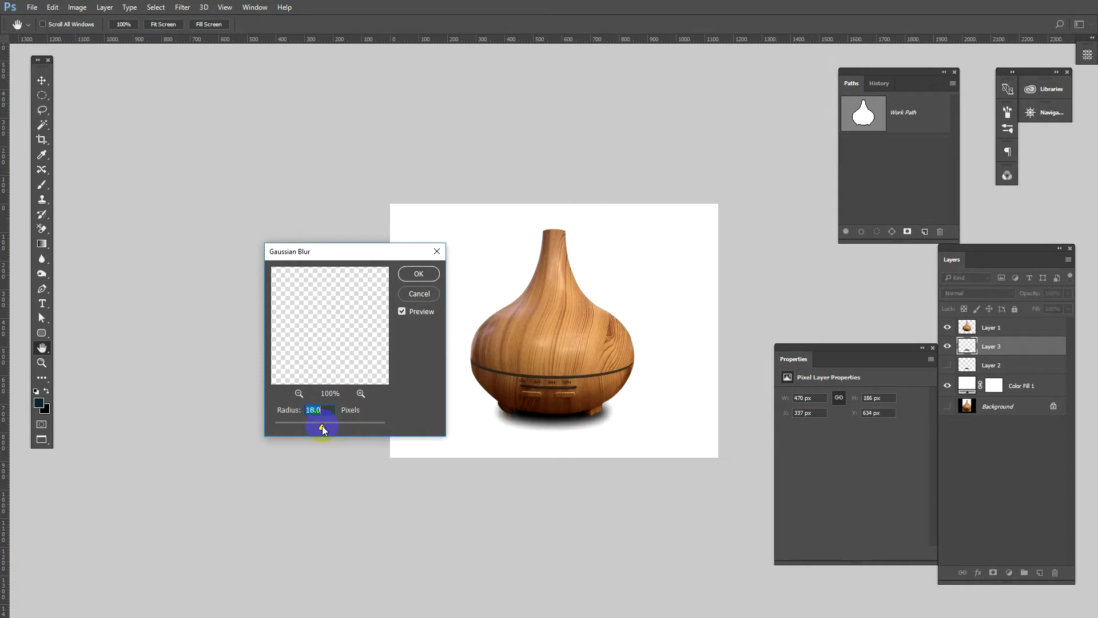
{"action": "left_click", "coordinate": [416, 275]}
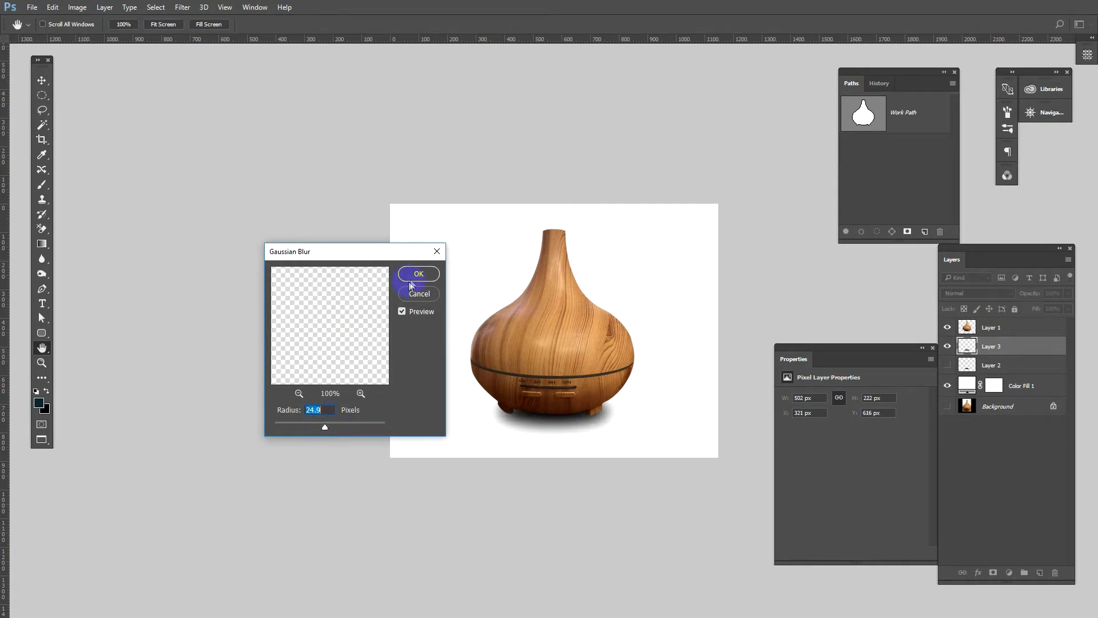
- Apply a 229-pixel horizontal Motion Blur and begin squashing the shadow's height
{"action": "left_click", "coordinate": [182, 7]}
{"action": "mouse_move", "coordinate": [188, 133]}
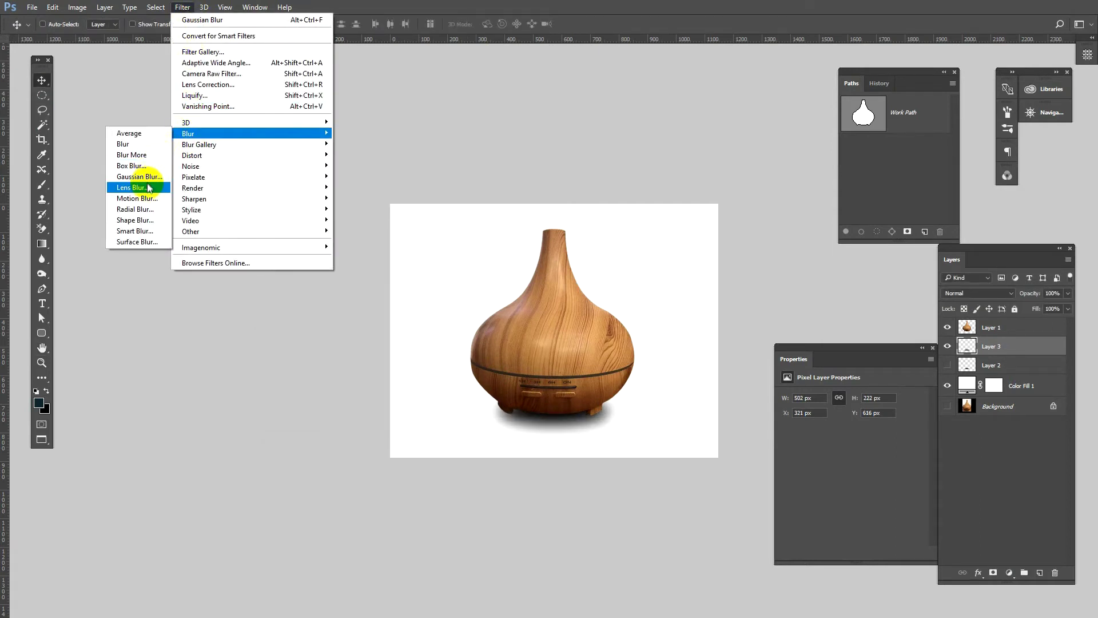
{"action": "left_click", "coordinate": [149, 198]}
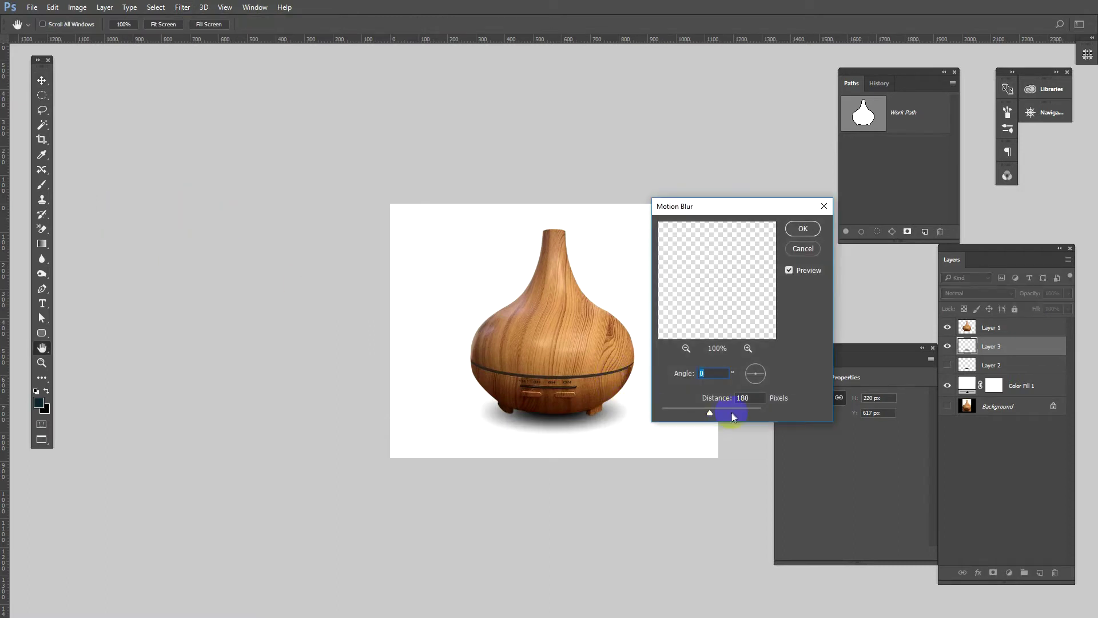
{"action": "left_click_drag", "start_coordinate": [730, 410], "coordinate": [719, 414]}
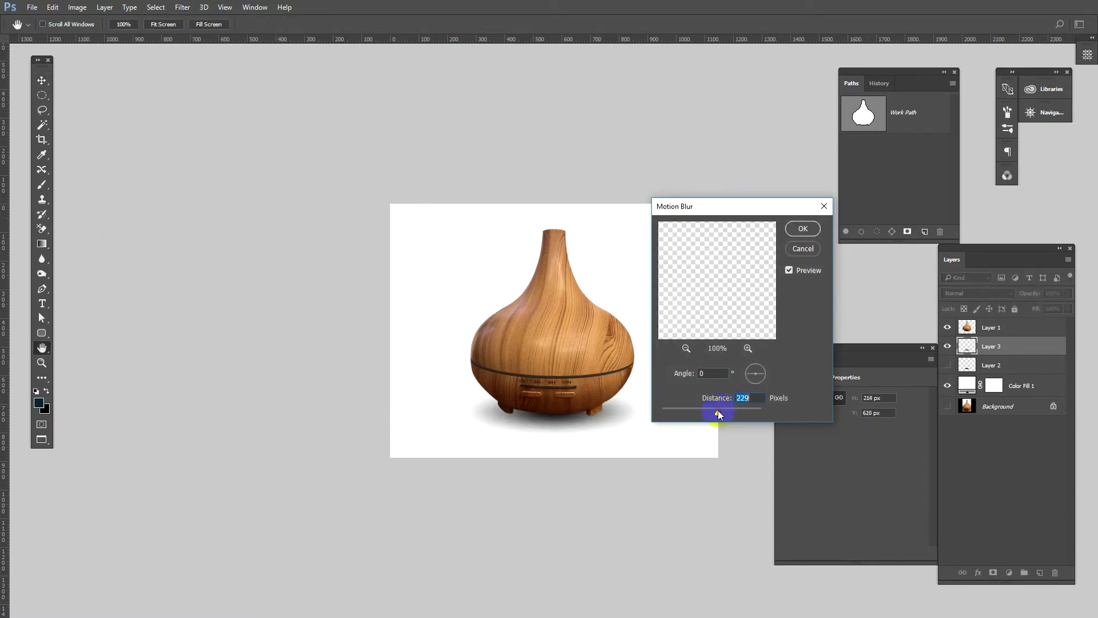
{"action": "left_click", "coordinate": [802, 229]}
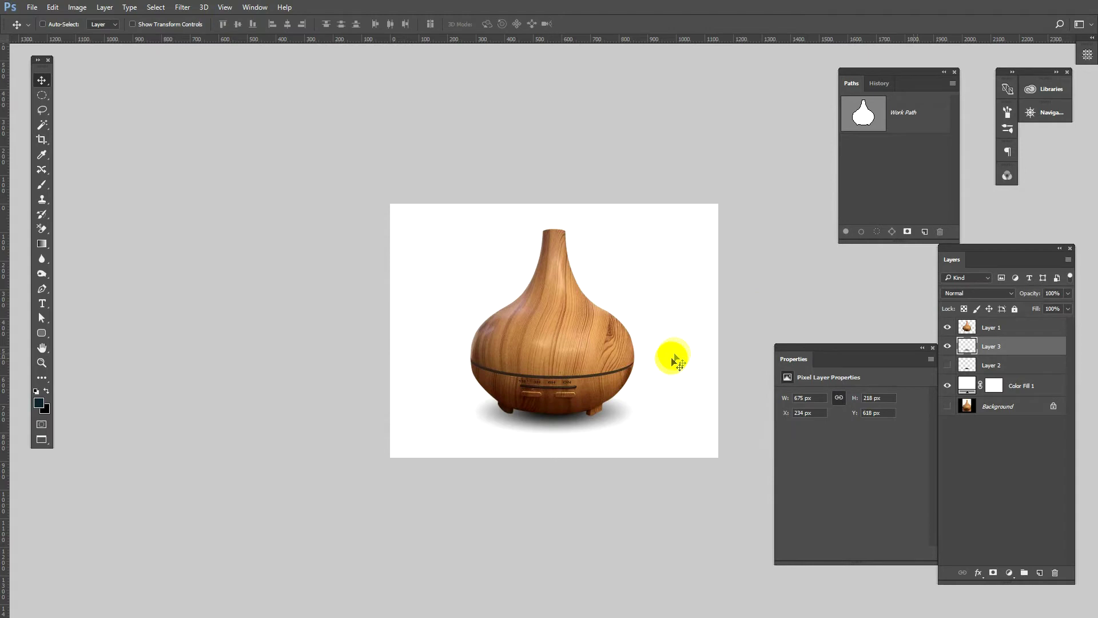
{"action": "key", "text": "ctrl+t"}
{"action": "left_click_drag", "start_coordinate": [553, 452], "coordinate": [553, 434]}
- Flatten the shadow to 675 × 140 px and raise it under the base
{"action": "left_click_drag", "start_coordinate": [559, 381], "coordinate": [569, 417]}
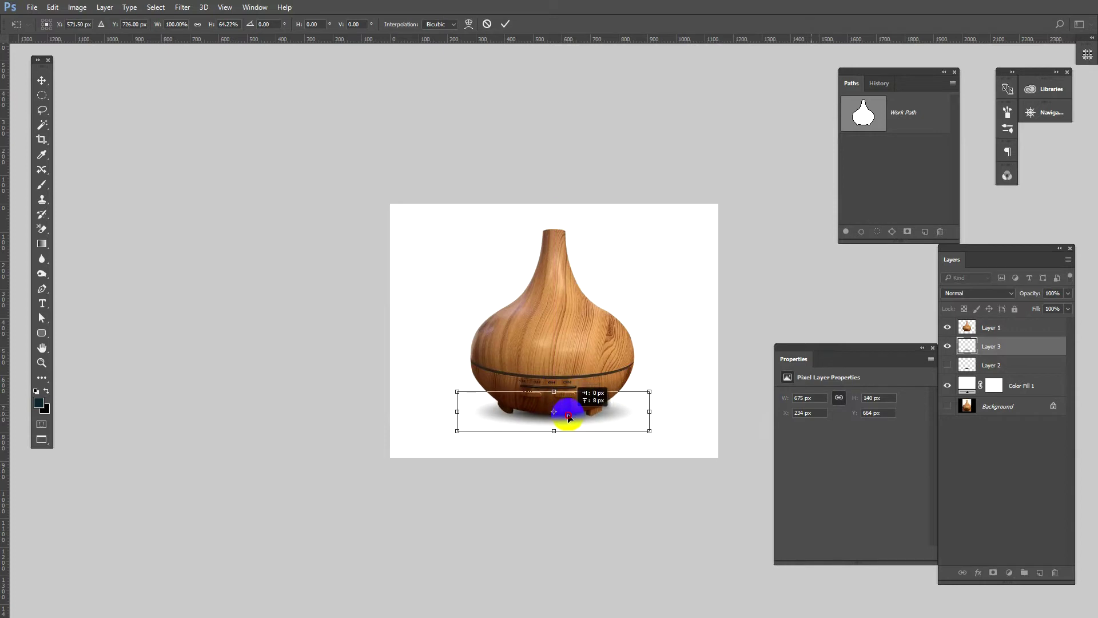
{"action": "key", "text": "Return"}
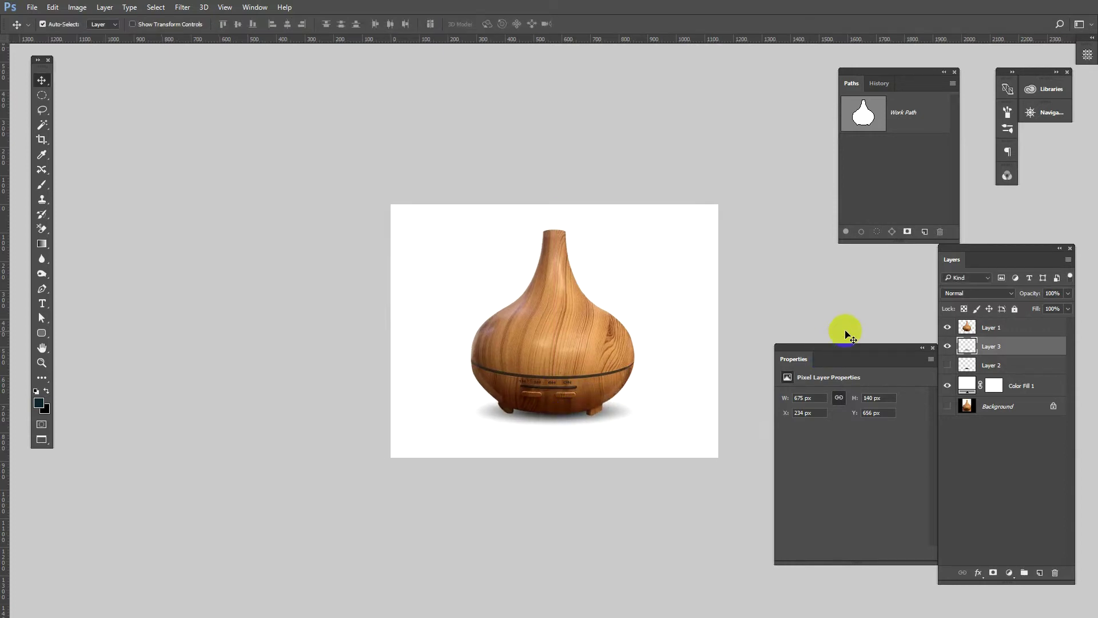
{"action": "key", "text": "ctrl+minus"}
- Delete Layer 2, rename Layer 3 to Shadow, and select Layer 1
{"action": "left_click", "coordinate": [991, 387]}
{"action": "double_click", "coordinate": [994, 346]}
{"action": "type", "text": "Shadow"}
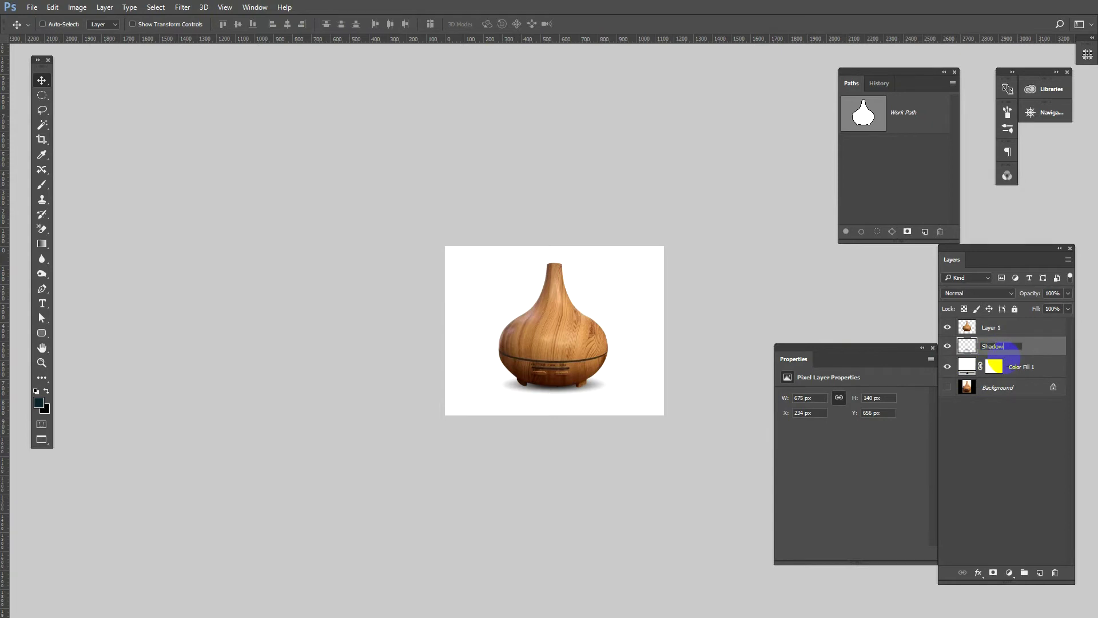
{"action": "left_click", "coordinate": [993, 328]}
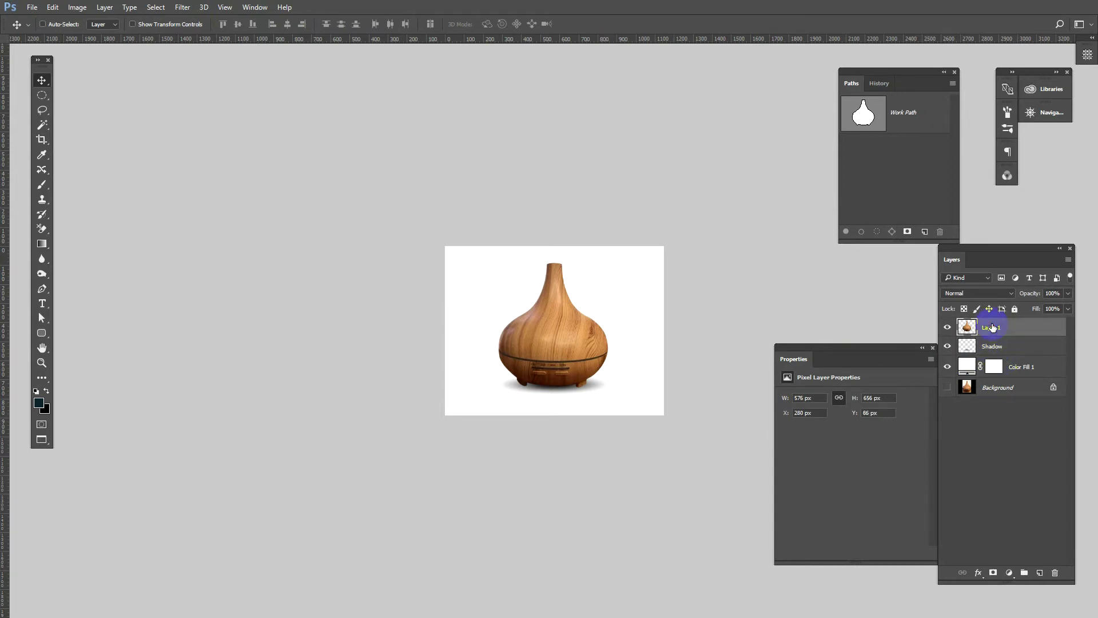
{"action": "key", "text": "ctrl+plus"}
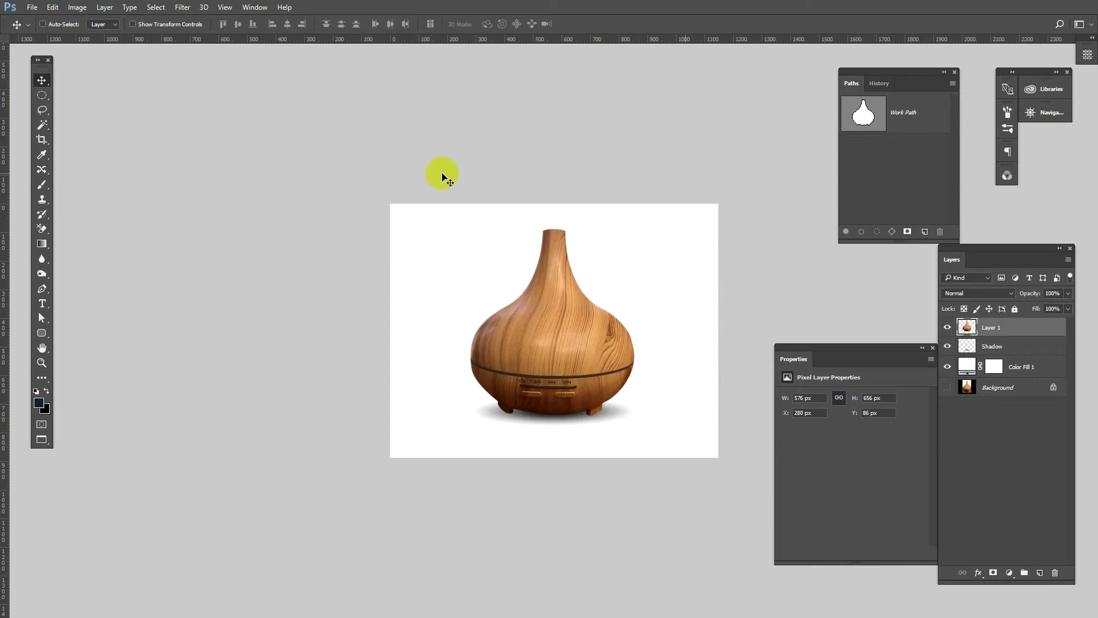
- Camera Raw the diffuser: Exposure +0.35, Contrast +10, Clarity +13, plus tone-curve tweaks
{"action": "left_click", "coordinate": [183, 7]}
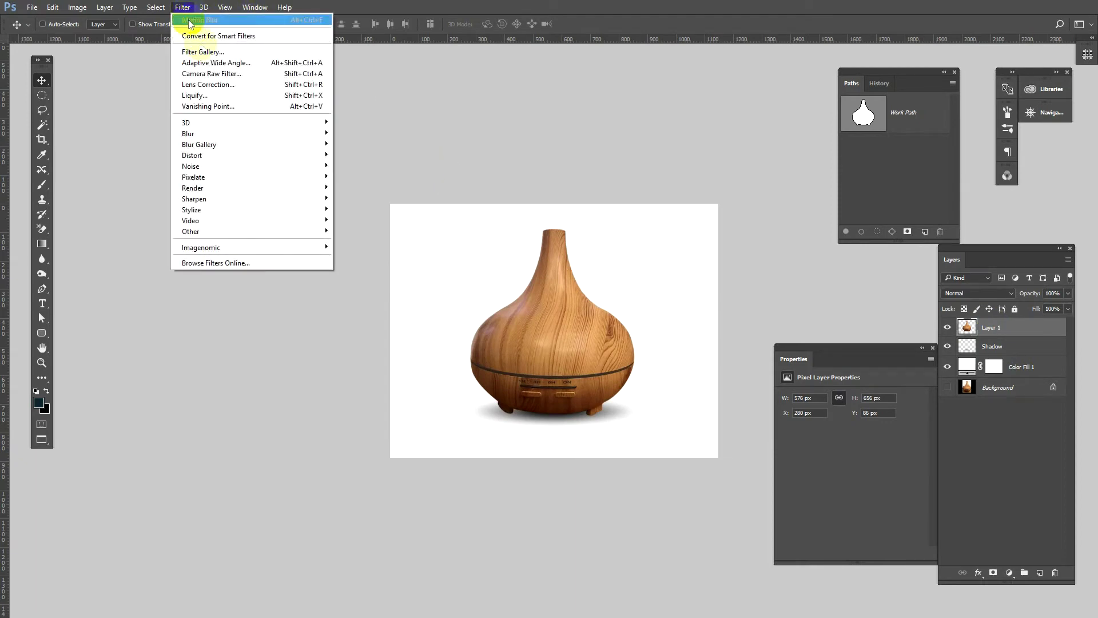
{"action": "left_click", "coordinate": [222, 74]}
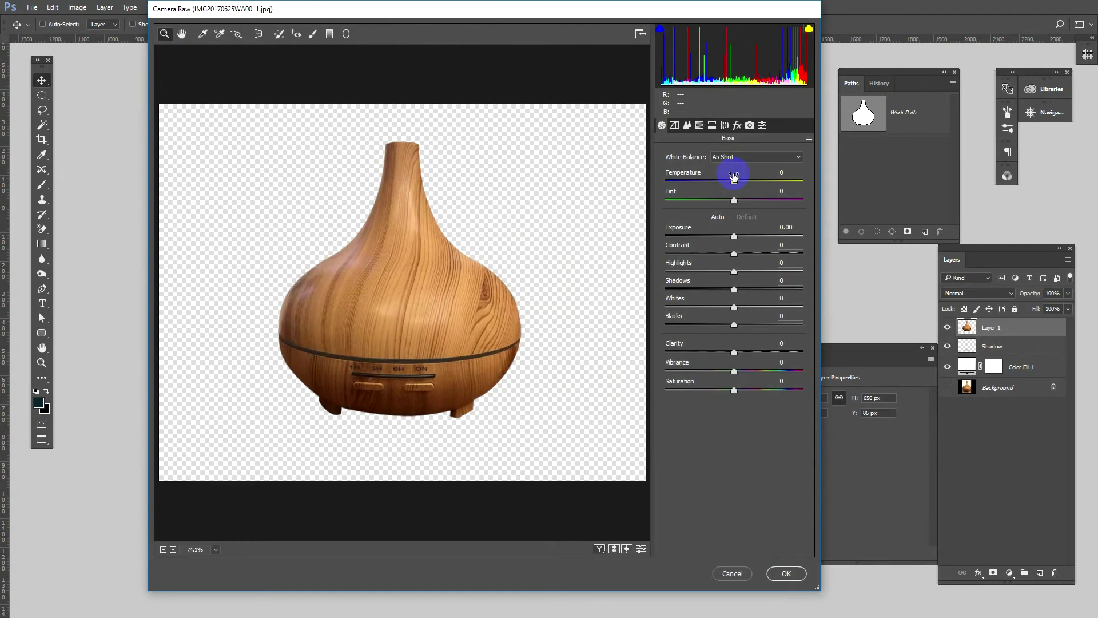
{"action": "left_click_drag", "start_coordinate": [742, 240], "coordinate": [738, 236]}
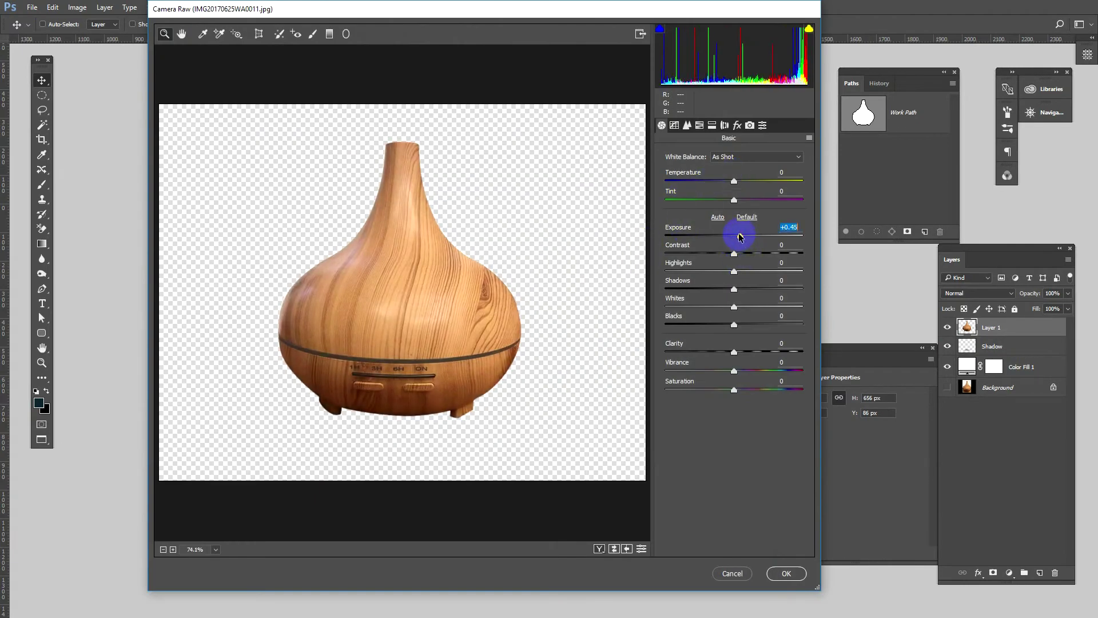
{"action": "mouse_move", "coordinate": [745, 257]}
{"action": "left_mouse_down"}
{"action": "mouse_move", "coordinate": [733, 273]}
{"action": "mouse_move", "coordinate": [762, 290]}
{"action": "mouse_move", "coordinate": [746, 304]}
{"action": "mouse_move", "coordinate": [756, 328]}
{"action": "mouse_move", "coordinate": [740, 328]}
{"action": "mouse_move", "coordinate": [742, 351]}
{"action": "left_mouse_up"}
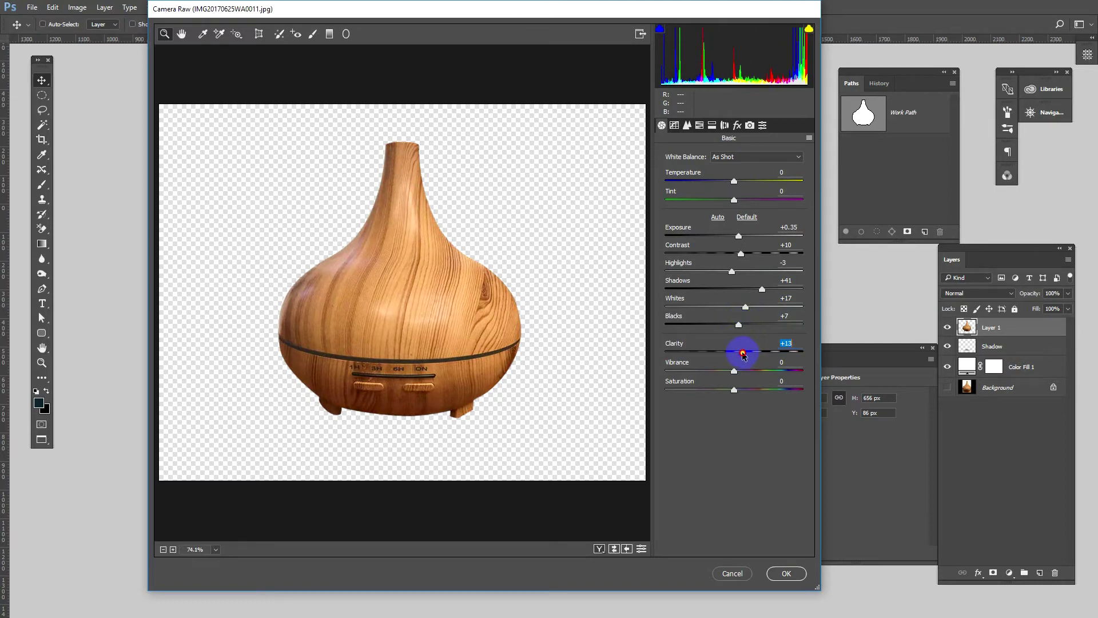
{"action": "left_click", "coordinate": [675, 125]}
{"action": "mouse_move", "coordinate": [734, 340]}
{"action": "left_mouse_down"}
{"action": "mouse_move", "coordinate": [751, 342]}
{"action": "mouse_move", "coordinate": [725, 359]}
{"action": "mouse_move", "coordinate": [749, 375]}
{"action": "mouse_move", "coordinate": [724, 395]}
{"action": "left_mouse_up"}
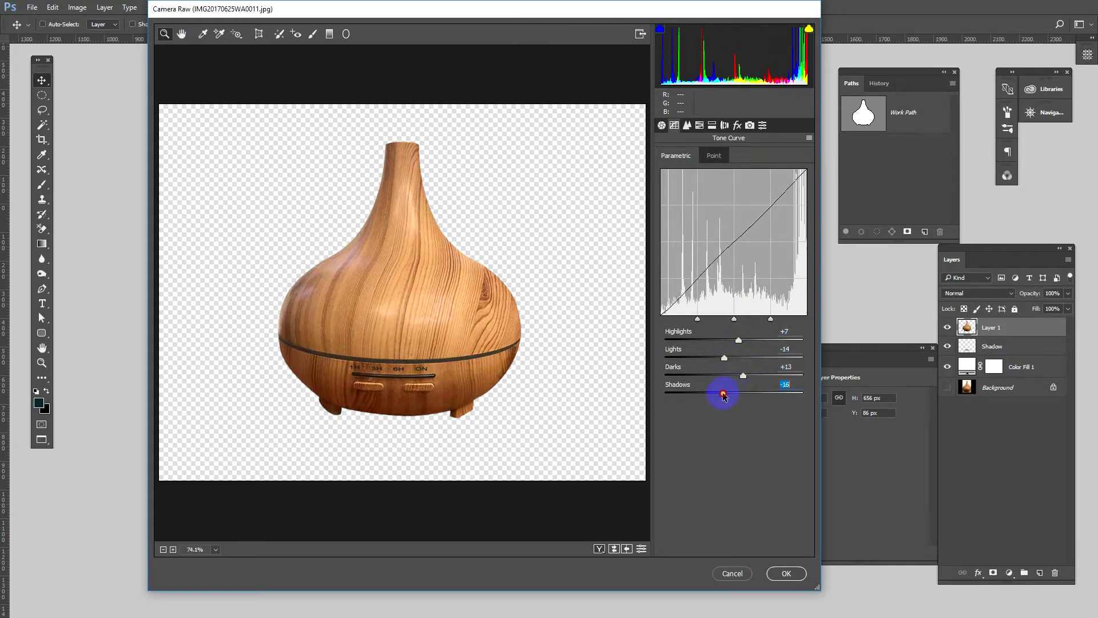
{"action": "left_click", "coordinate": [788, 574]}
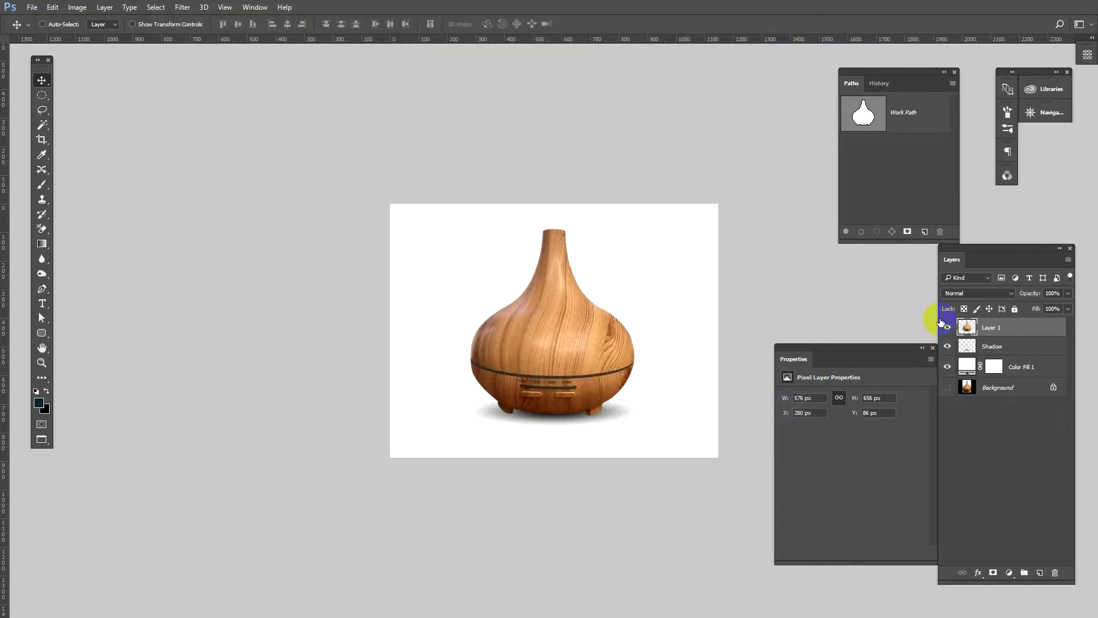
- Switch to standard screen mode and check Canvas Size, closing it unchanged
{"action": "key", "text": "f"}
{"action": "key", "text": "f"}
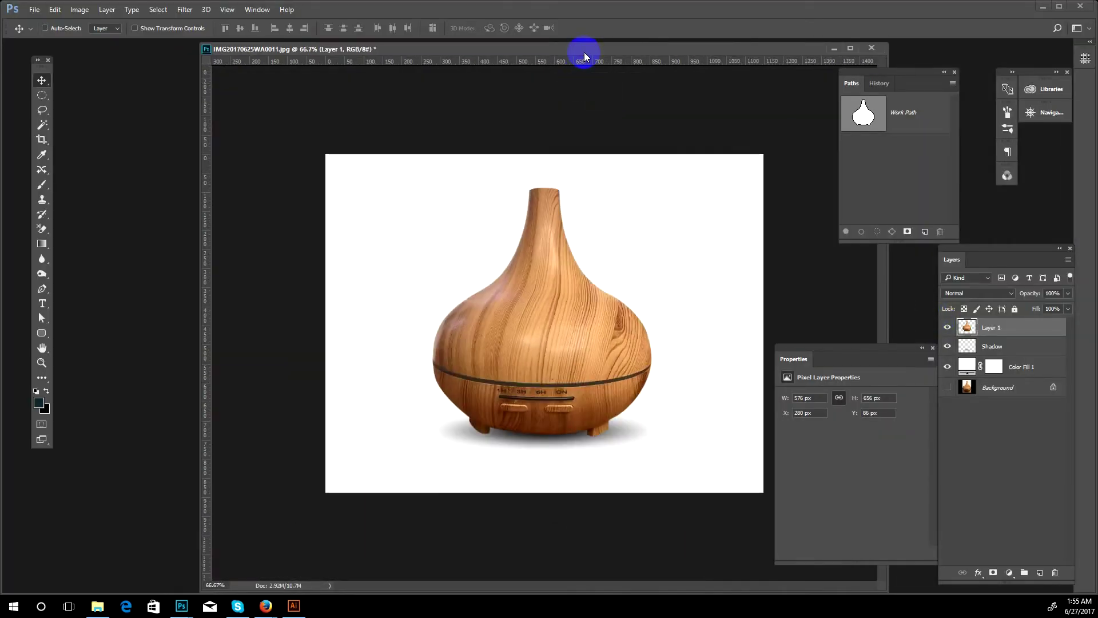
{"action": "left_click_drag", "start_coordinate": [584, 52], "coordinate": [505, 52]}
{"action": "right_click", "coordinate": [506, 52]}
{"action": "left_click", "coordinate": [555, 80]}
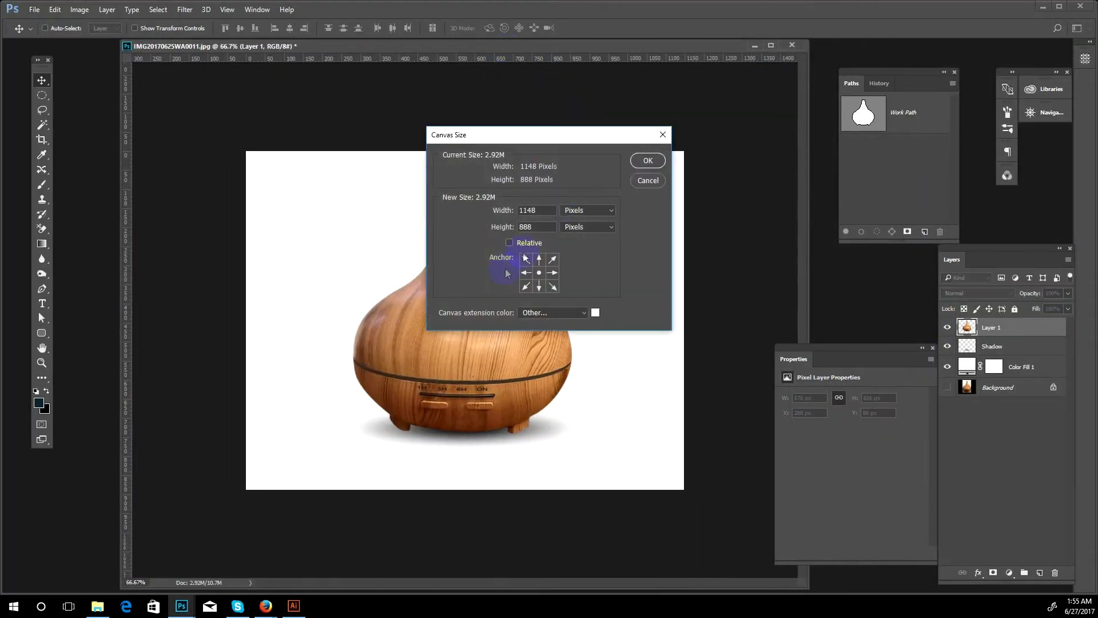
{"action": "left_click", "coordinate": [575, 212]}
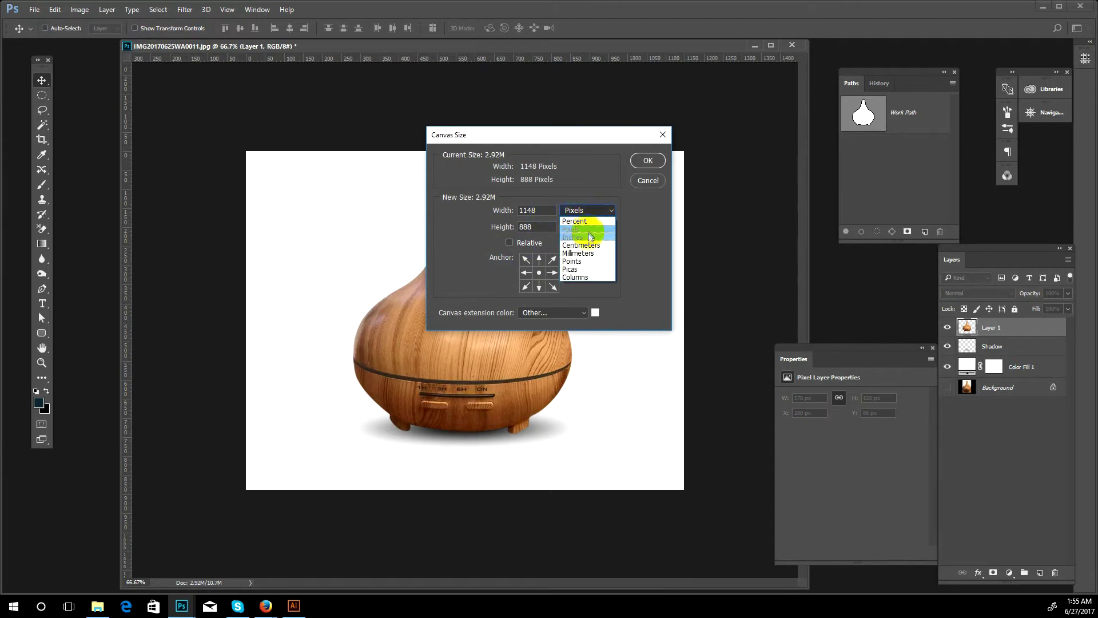
{"action": "left_click", "coordinate": [588, 229]}
{"action": "double_click", "coordinate": [543, 209]}
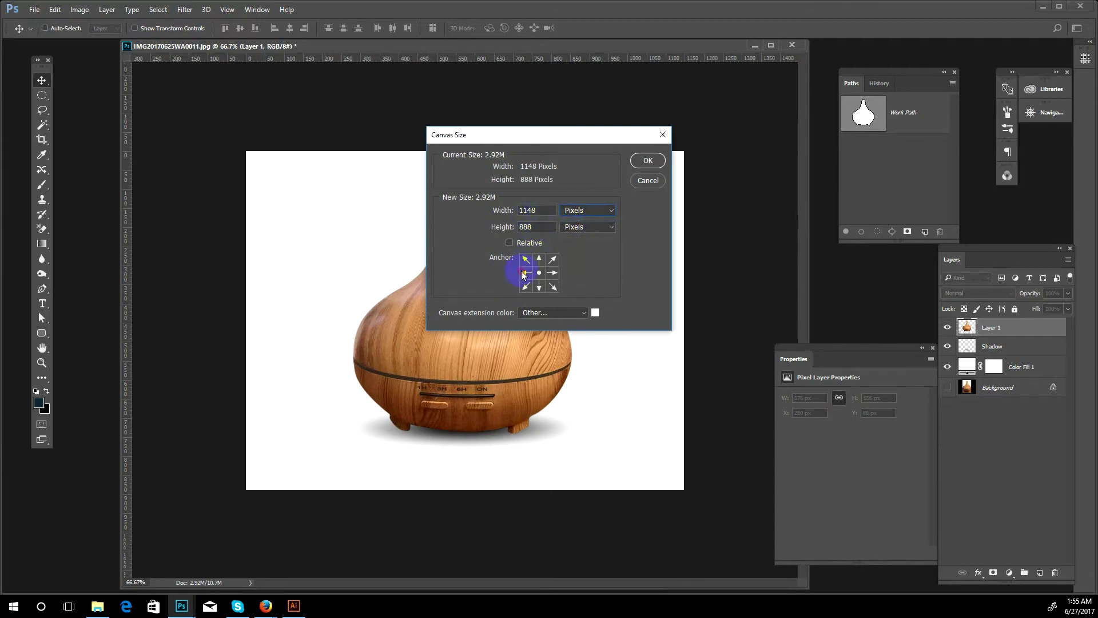
{"action": "left_click", "coordinate": [632, 185]}
- In Canvas Size, anchor middle-left and enter a 2300 px width
{"action": "right_click", "coordinate": [567, 45]}
{"action": "left_click", "coordinate": [616, 77]}
{"action": "left_click", "coordinate": [527, 278]}
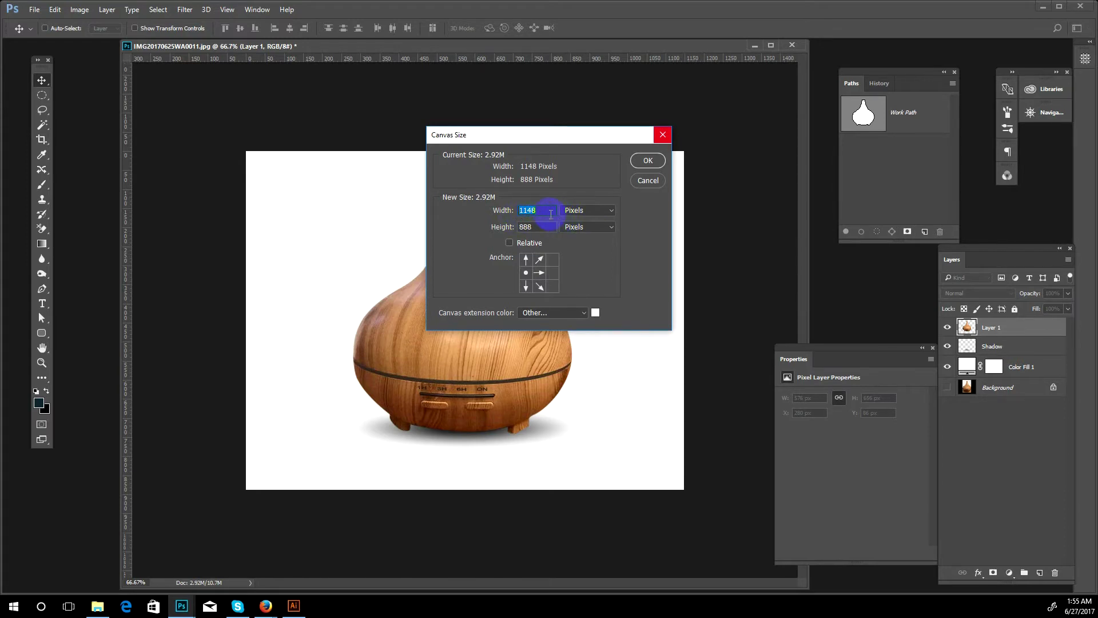
{"action": "type", "text": "2300"}
- Apply the 2300 px canvas and move the diffuser layers to the right half
{"action": "left_click", "coordinate": [636, 167]}
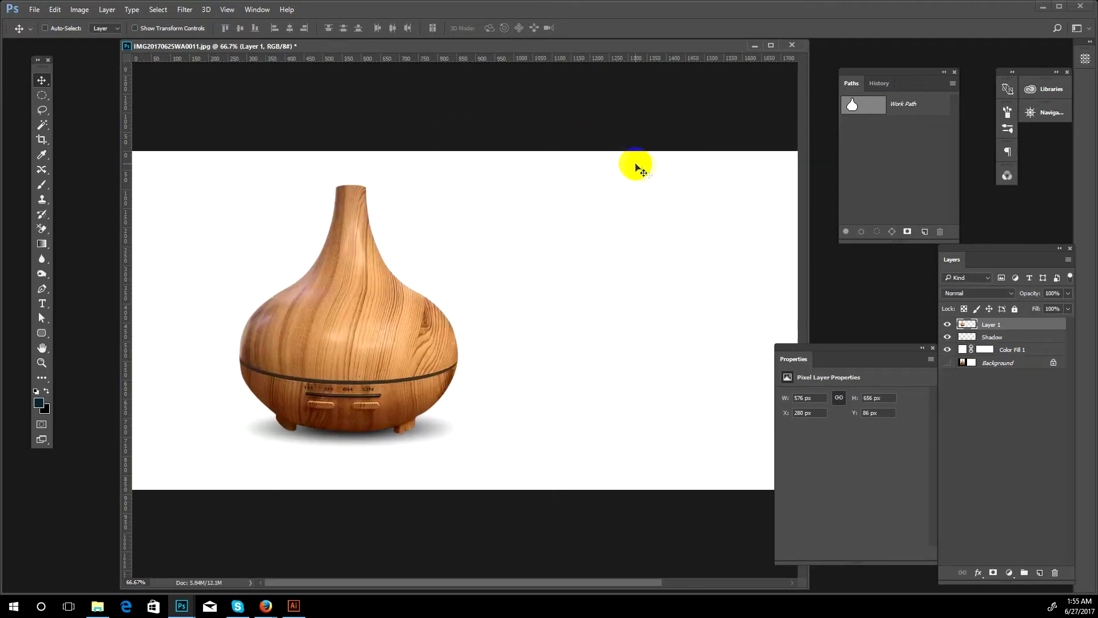
{"action": "left_click", "coordinate": [1008, 338], "text": "shift"}
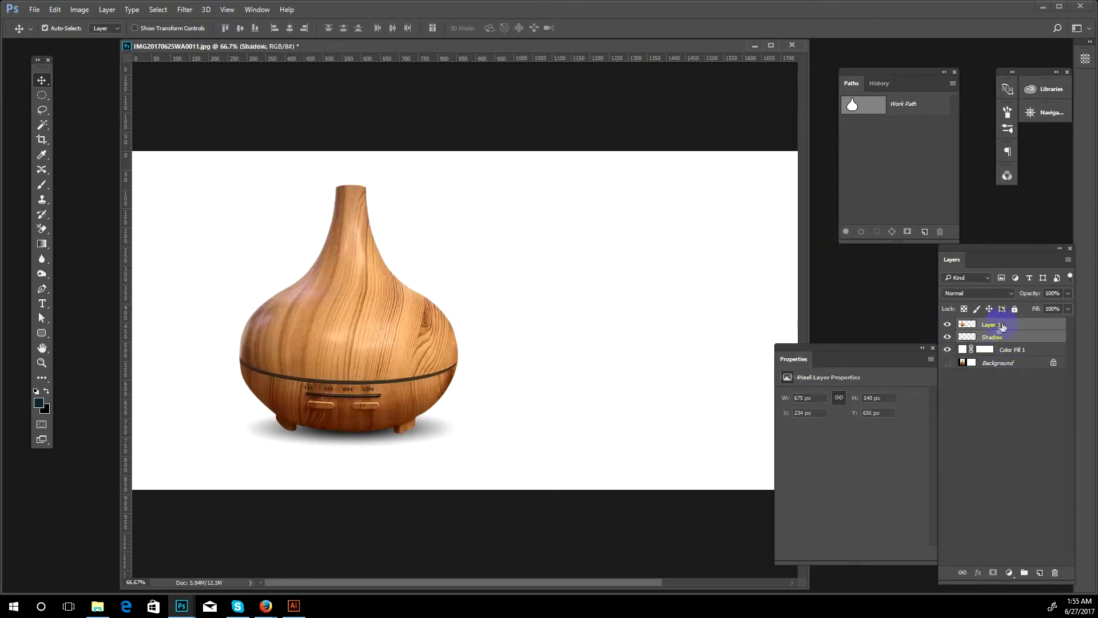
{"action": "left_click", "coordinate": [1012, 350], "text": "shift"}
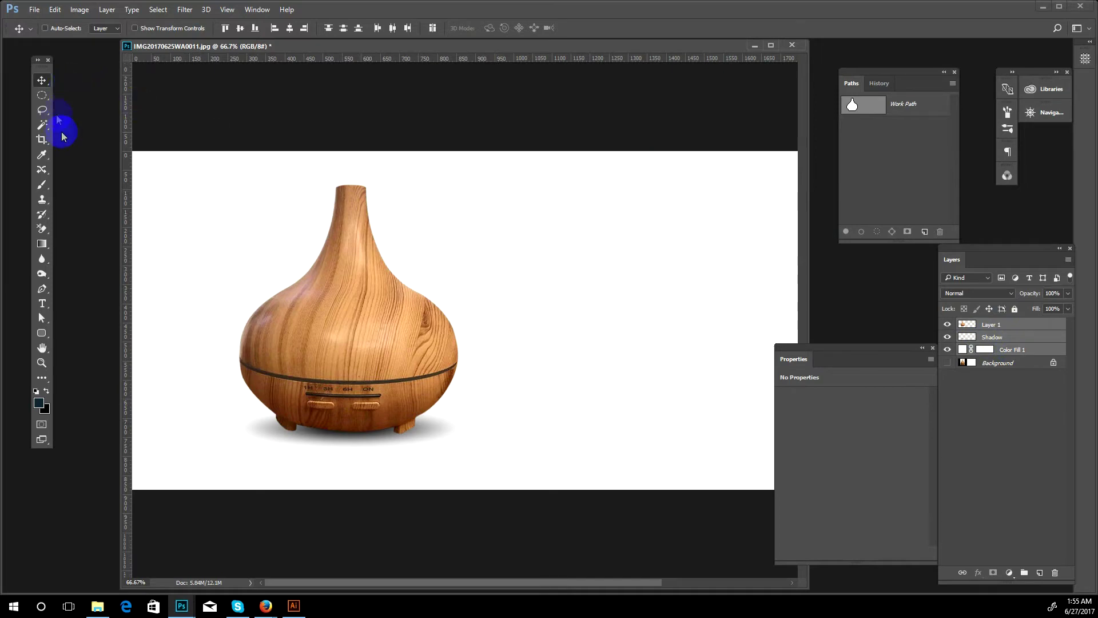
{"action": "left_click_drag", "start_coordinate": [354, 307], "coordinate": [652, 323]}
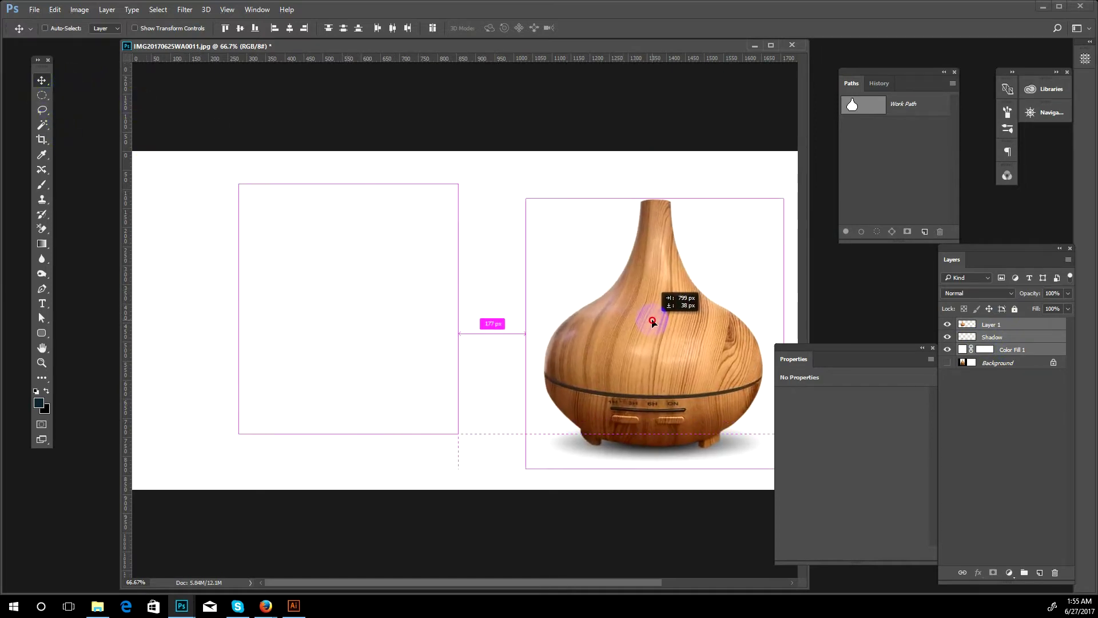
{"action": "key", "text": "ctrl+z"}
{"action": "left_click_drag", "start_coordinate": [355, 359], "coordinate": [652, 369]}
- Unlock the Background as Layer 0 and move it above Color Fill 1
{"action": "left_click", "coordinate": [950, 363]}
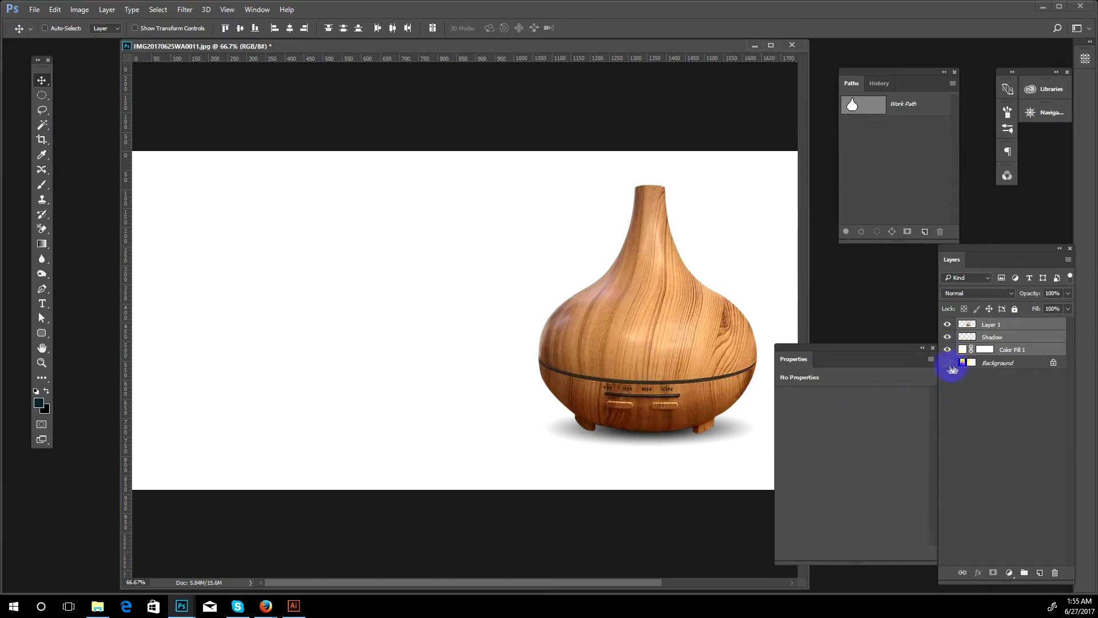
{"action": "double_click", "coordinate": [973, 363]}
{"action": "left_click_drag", "start_coordinate": [984, 363], "coordinate": [1003, 349]}
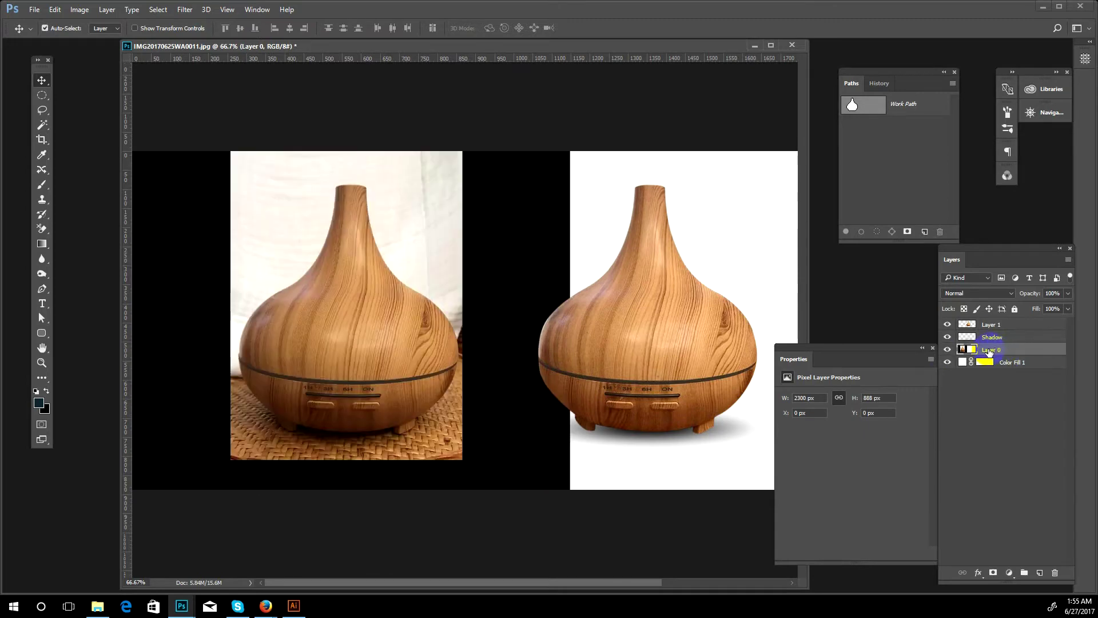
{"action": "key", "text": "ctrl+minus"}
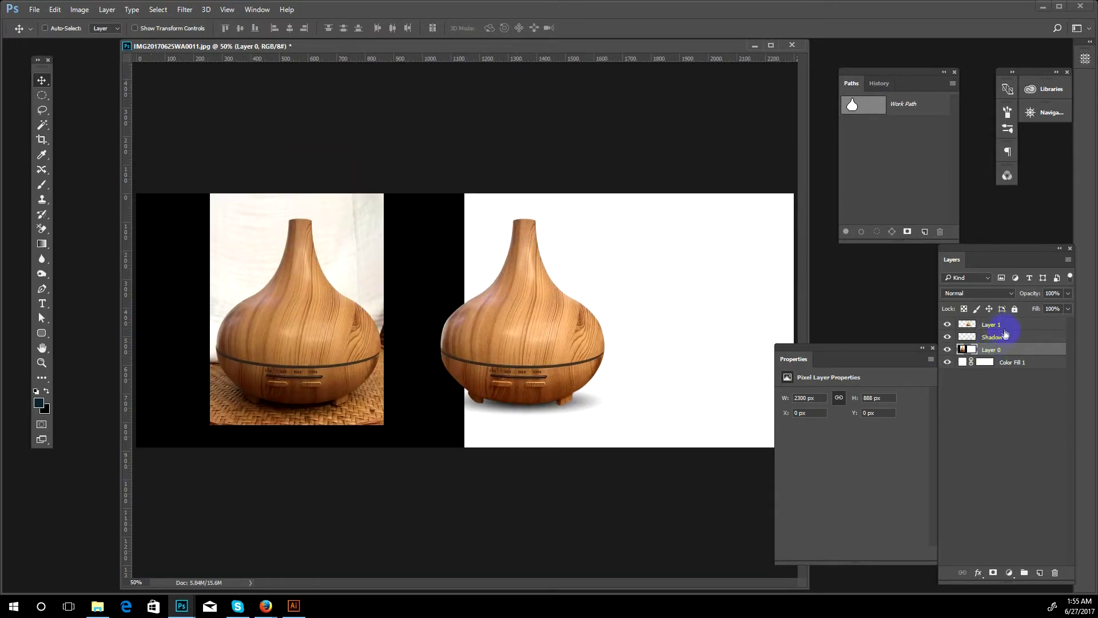
- Shift the diffuser and its Shadow together 388 px to the right
{"action": "left_click", "coordinate": [1005, 337]}
{"action": "left_click", "coordinate": [1006, 325], "text": "shift"}
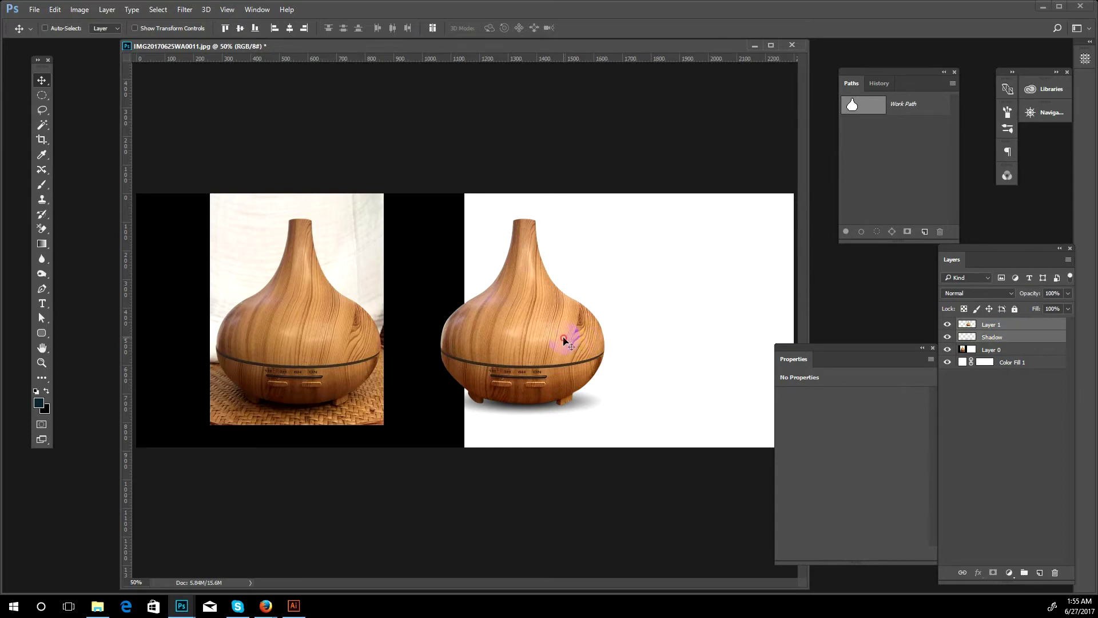
{"action": "left_click_drag", "start_coordinate": [567, 344], "coordinate": [675, 342]}
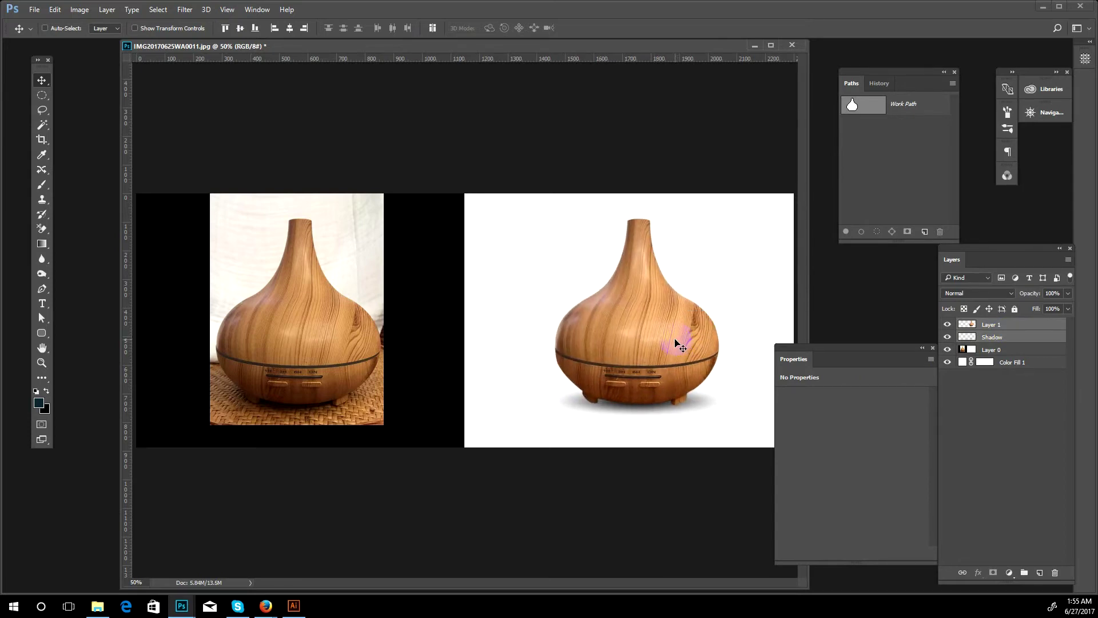
{"action": "scroll", "coordinate": [675, 342], "scroll_direction": "up", "scroll_amount": 2}
{"action": "scroll", "coordinate": [675, 342], "scroll_direction": "down", "scroll_amount": 2}
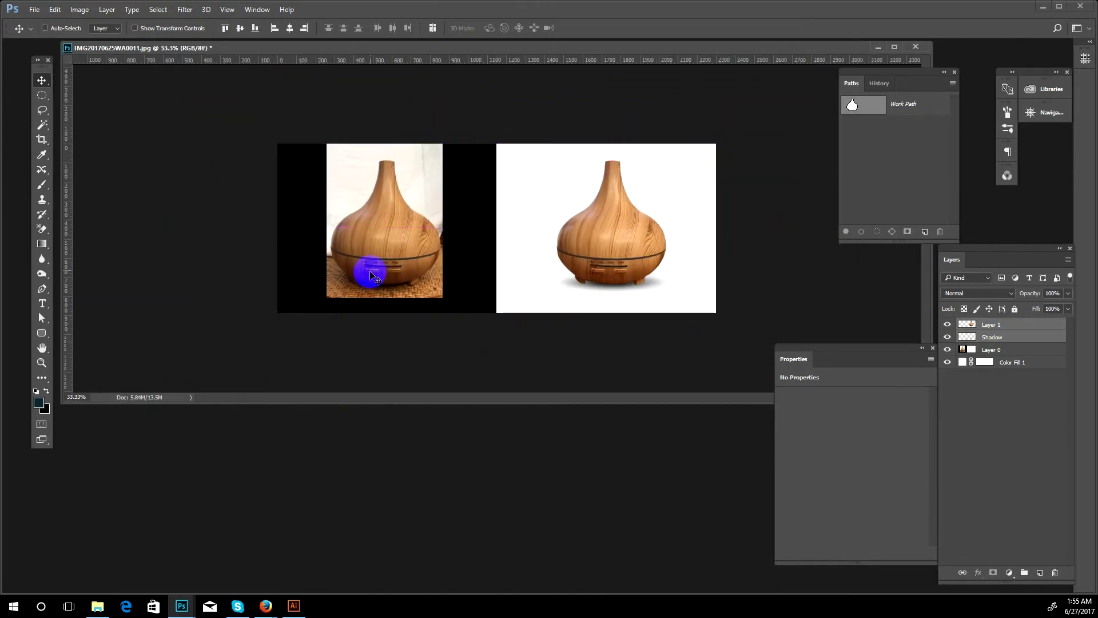
{"action": "right_click", "coordinate": [387, 246]}
- Shift Layer 0, the original diffuser photo, about 41 px to the right
{"action": "left_click", "coordinate": [416, 252]}
{"action": "left_click_drag", "start_coordinate": [410, 255], "coordinate": [417, 252]}
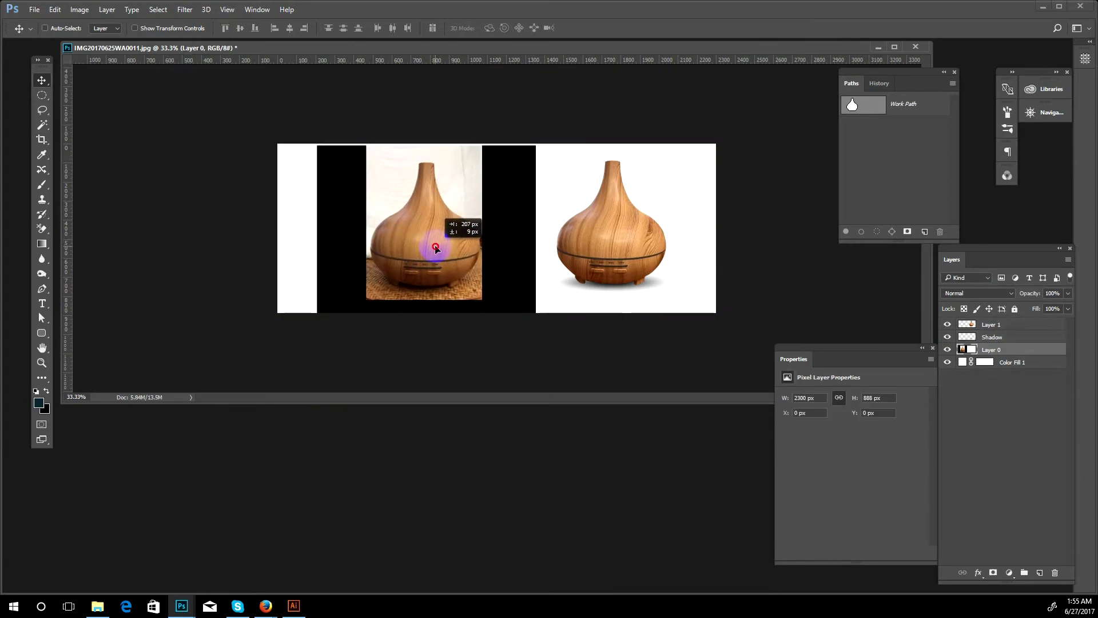
{"action": "key", "text": "m"}
{"action": "left_click_drag", "start_coordinate": [541, 331], "coordinate": [462, 110]}
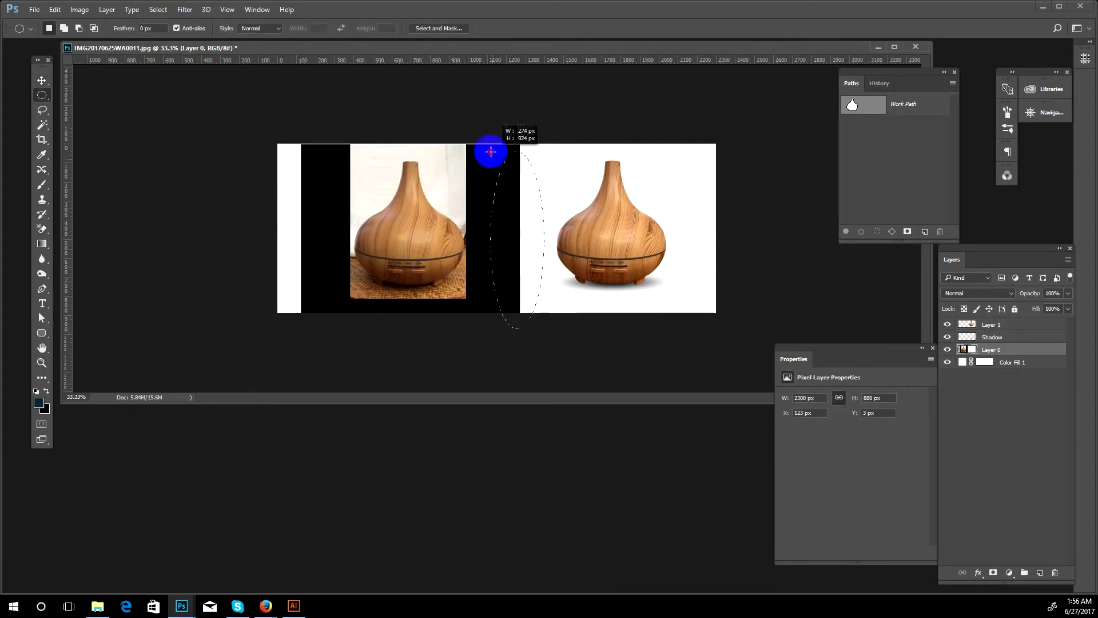
{"action": "left_click", "coordinate": [206, 161]}
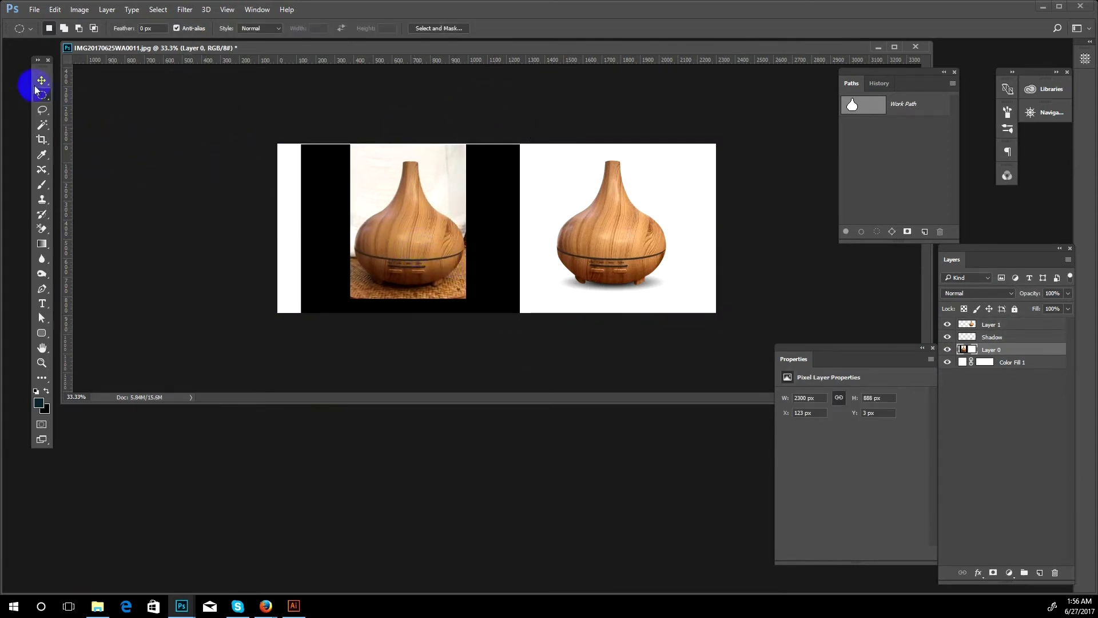
- Select the black strip beside the photo with a rectangular marquee and clear it to white
{"action": "right_click", "coordinate": [42, 95]}
{"action": "left_click", "coordinate": [80, 97]}
{"action": "mouse_move", "coordinate": [463, 135]}
{"action": "left_mouse_down"}
{"action": "mouse_move", "coordinate": [546, 319]}
{"action": "mouse_move", "coordinate": [292, 299]}
{"action": "left_mouse_up"}
{"action": "key", "text": "Delete"}
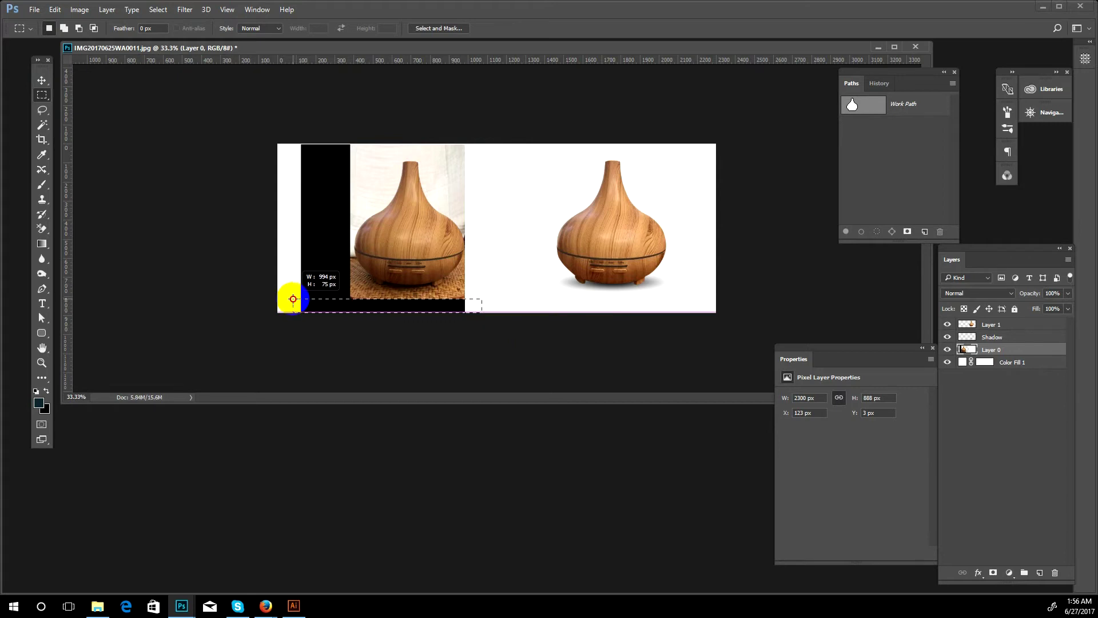
- Clear the full-height black band left of the photo to white and zoom to 50%
{"action": "left_click", "coordinate": [276, 165]}
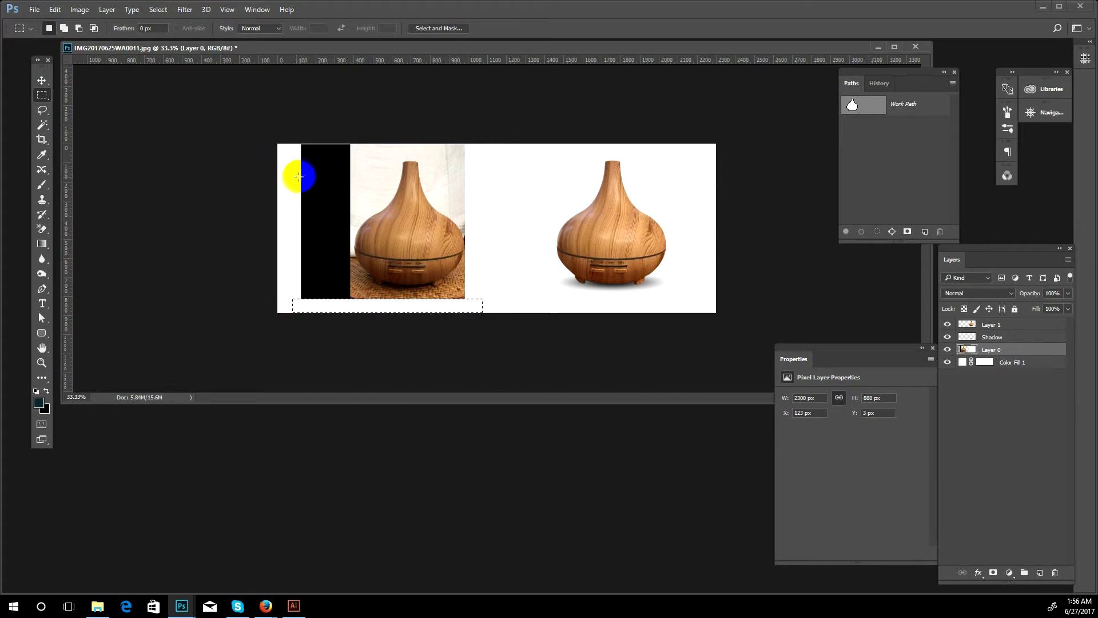
{"action": "left_click_drag", "start_coordinate": [263, 115], "coordinate": [349, 341]}
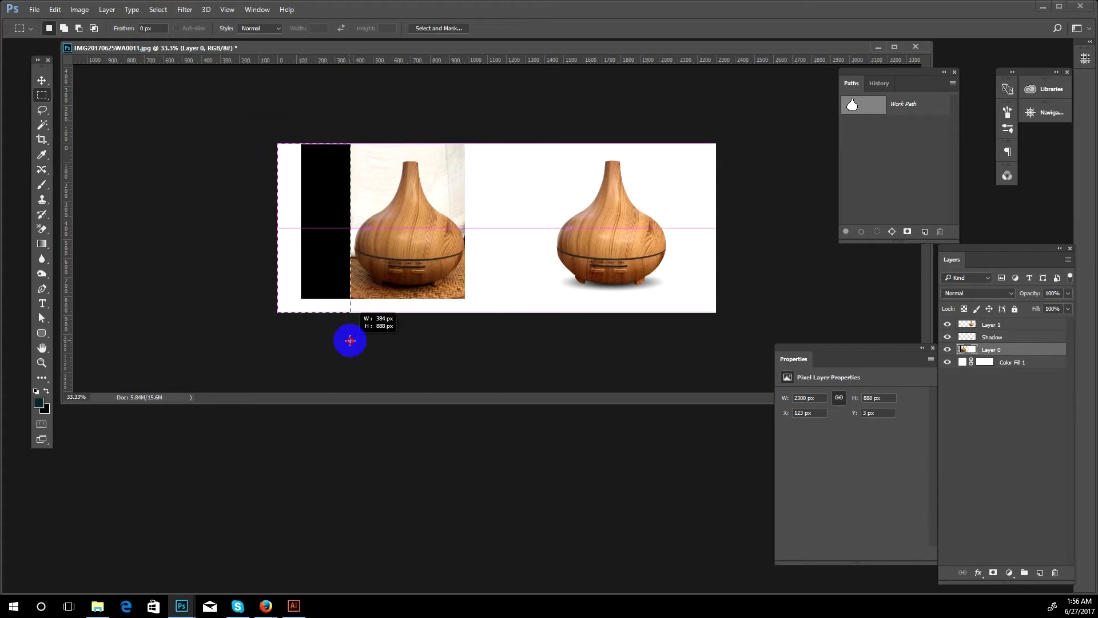
{"action": "left_click_drag", "start_coordinate": [349, 340], "coordinate": [353, 343]}
{"action": "key", "text": "Delete"}
{"action": "key", "text": "ctrl+plus"}
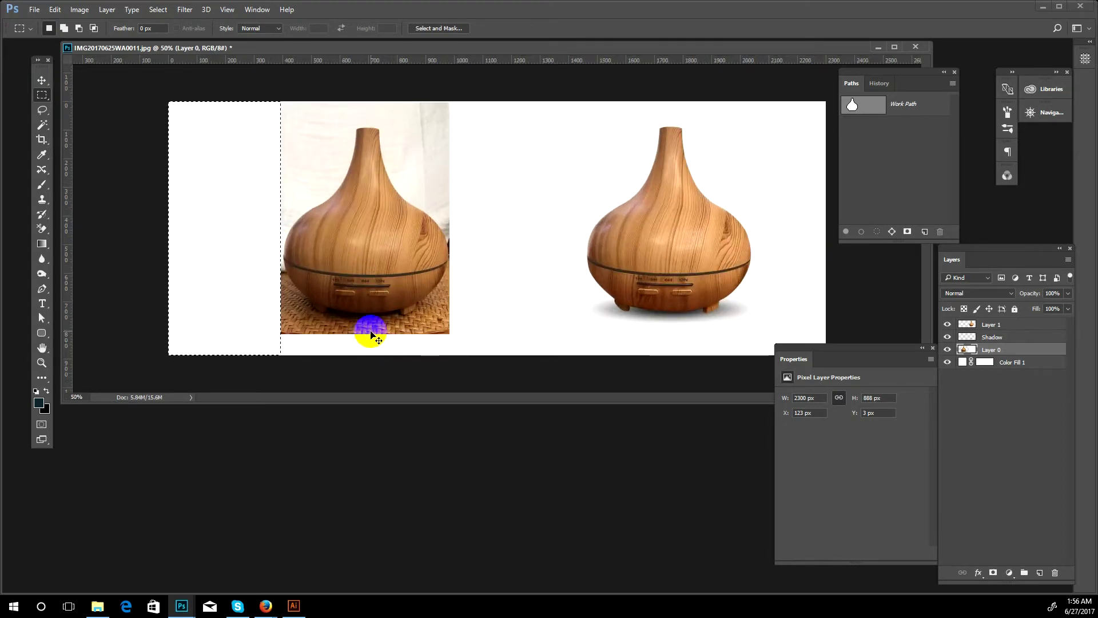
{"action": "left_click_drag", "start_coordinate": [371, 330], "coordinate": [329, 236]}
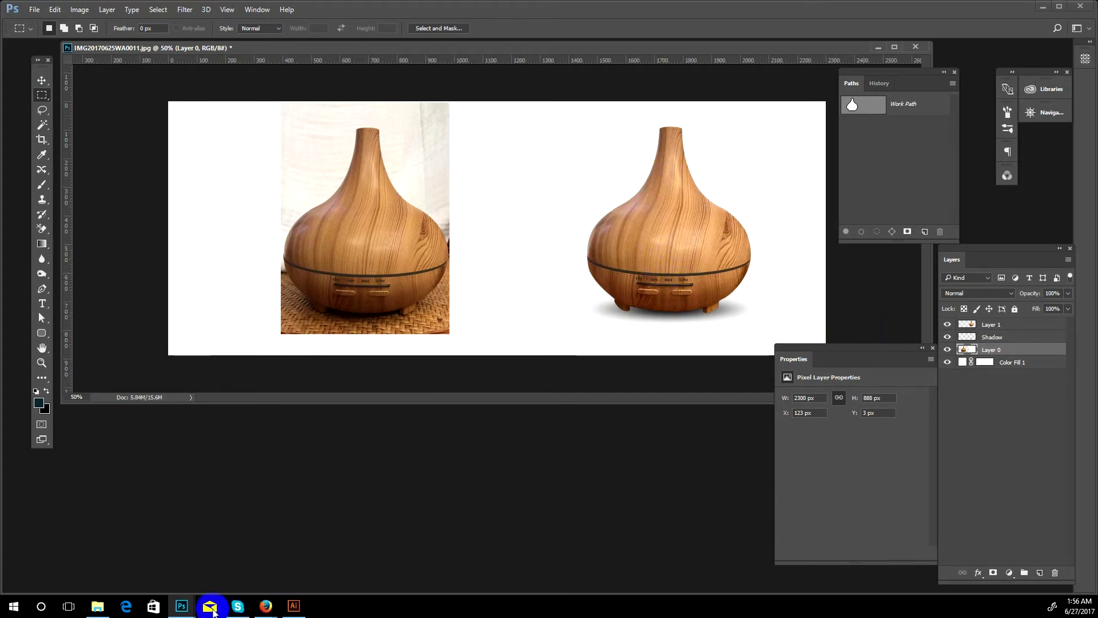
{"action": "left_click", "coordinate": [192, 608]}
- Drag the grey PUREST NATURALS logo from purest_logo.jpg into the diffuser image
{"action": "left_click", "coordinate": [309, 549]}
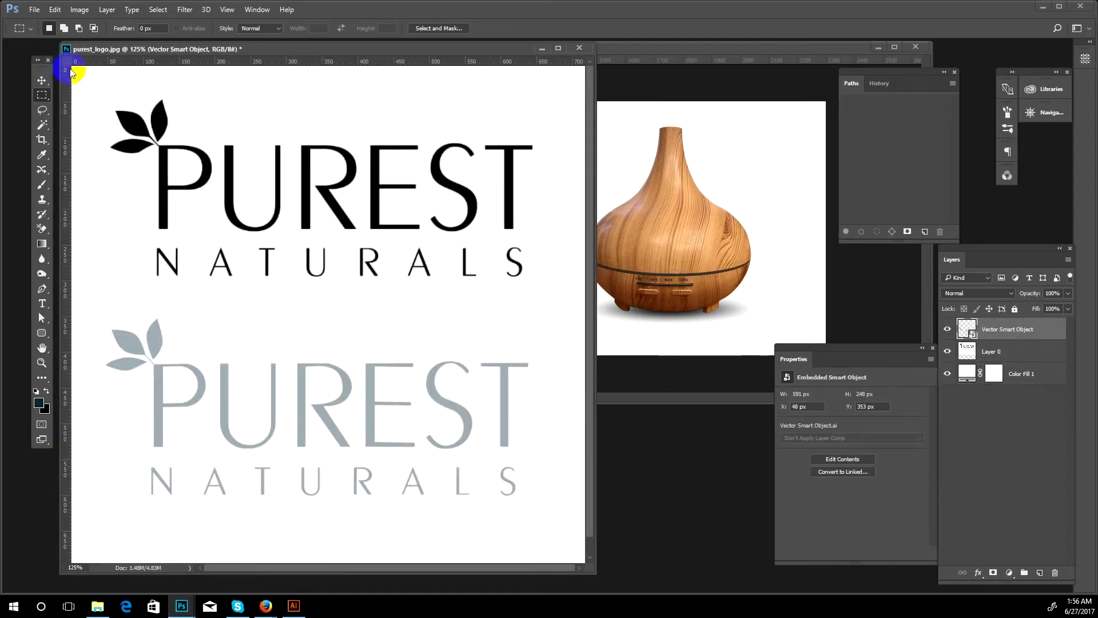
{"action": "left_click", "coordinate": [46, 81]}
{"action": "left_click_drag", "start_coordinate": [229, 403], "coordinate": [658, 286]}
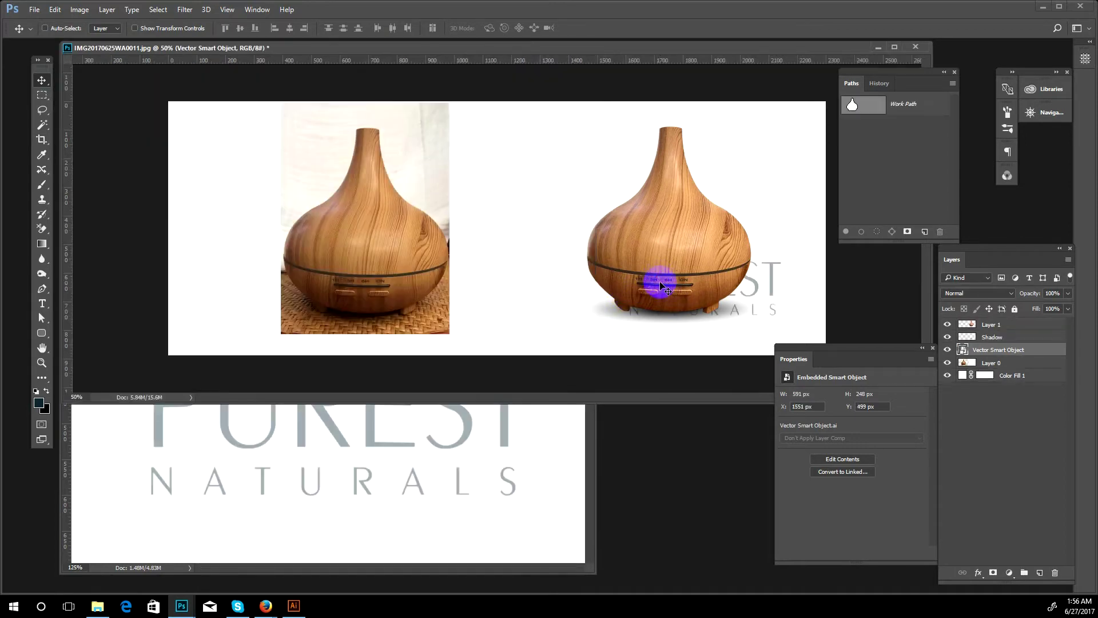
{"action": "left_click_drag", "start_coordinate": [972, 349], "coordinate": [997, 325]}
- Scale the logo down to 168 × 71 px on the diffuser's body and zoom to 66.67%
{"action": "key", "text": "ctrl+t"}
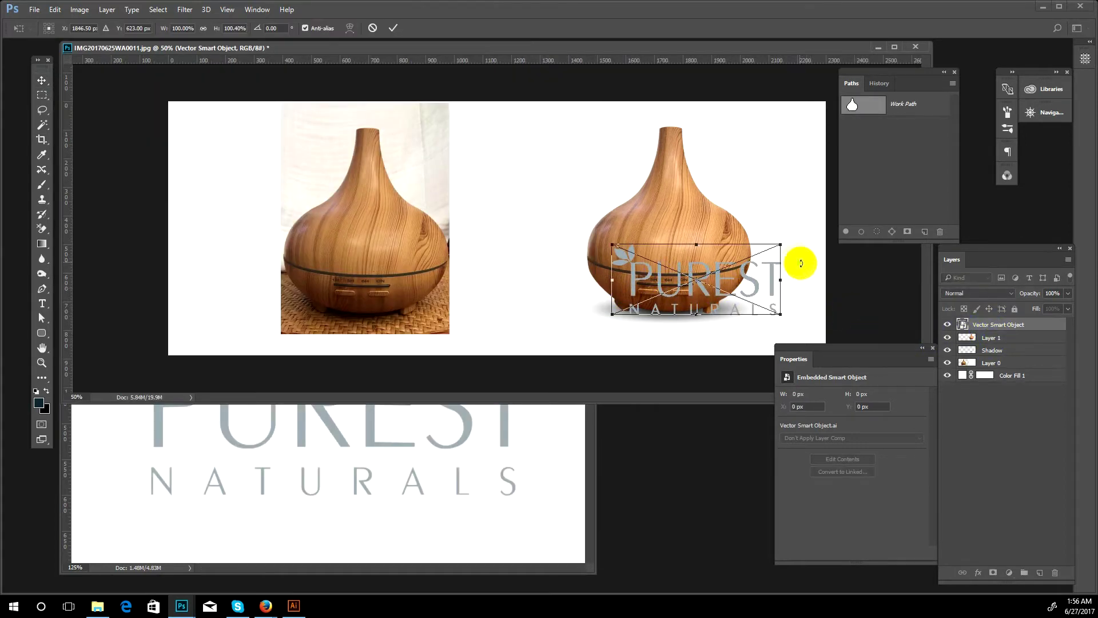
{"action": "mouse_move", "coordinate": [782, 240]}
{"action": "left_mouse_down"}
{"action": "mouse_move", "coordinate": [727, 273]}
{"action": "mouse_move", "coordinate": [682, 261]}
{"action": "left_mouse_up"}
{"action": "key", "text": "Return"}
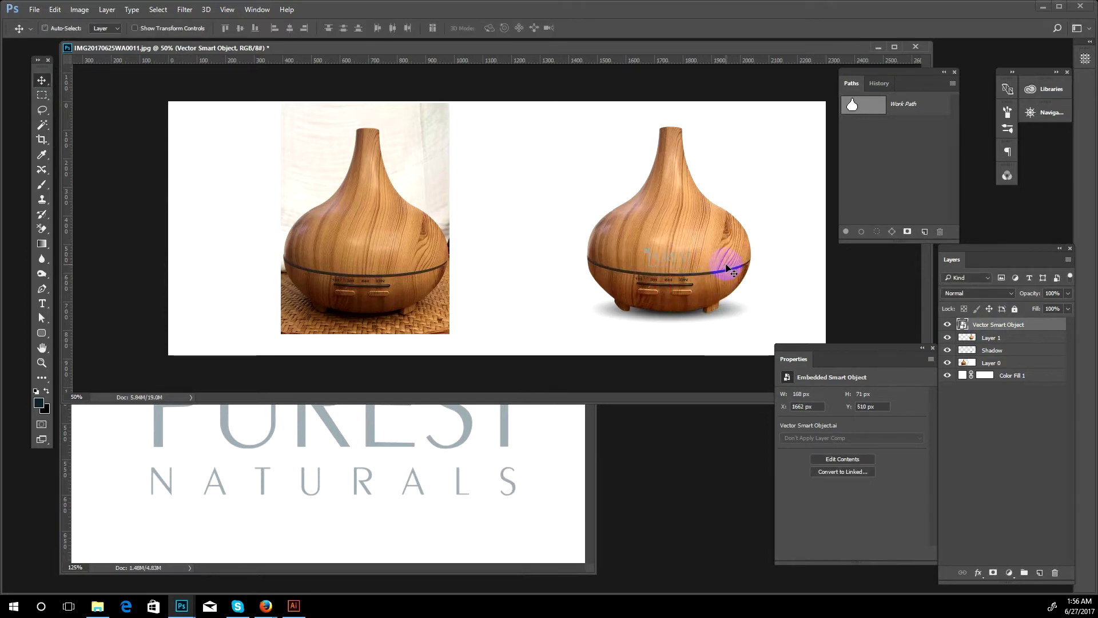
{"action": "key", "text": "ctrl+plus"}
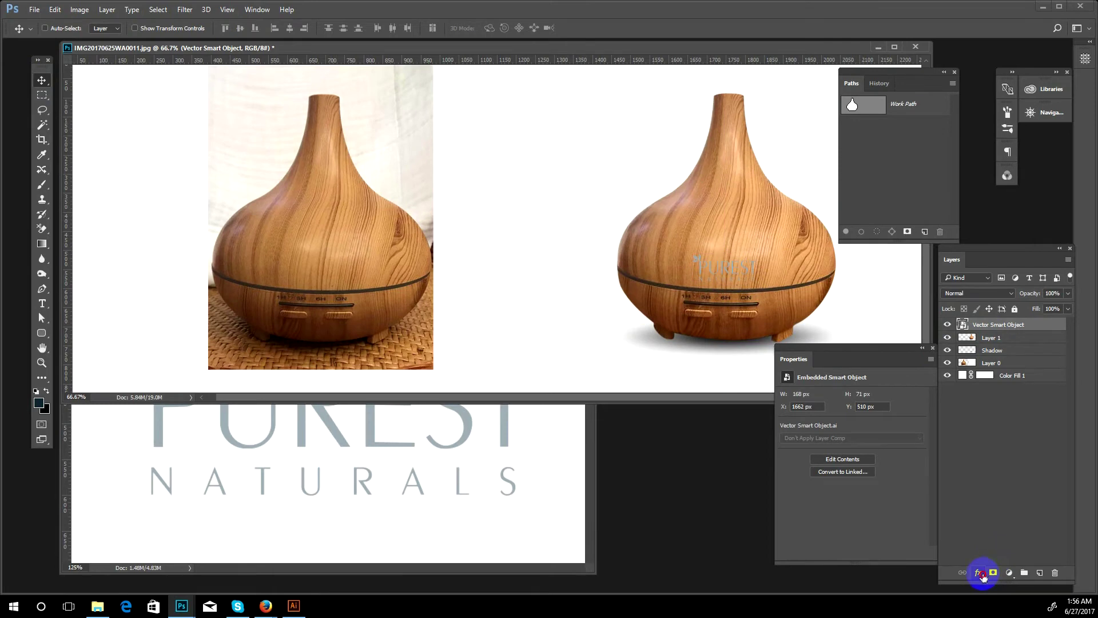
- Give the logo a white (ffffff) Color Overlay, Bevel & Emboss and a 5% Inner Shadow
{"action": "left_click", "coordinate": [983, 573]}
{"action": "left_click", "coordinate": [991, 515]}
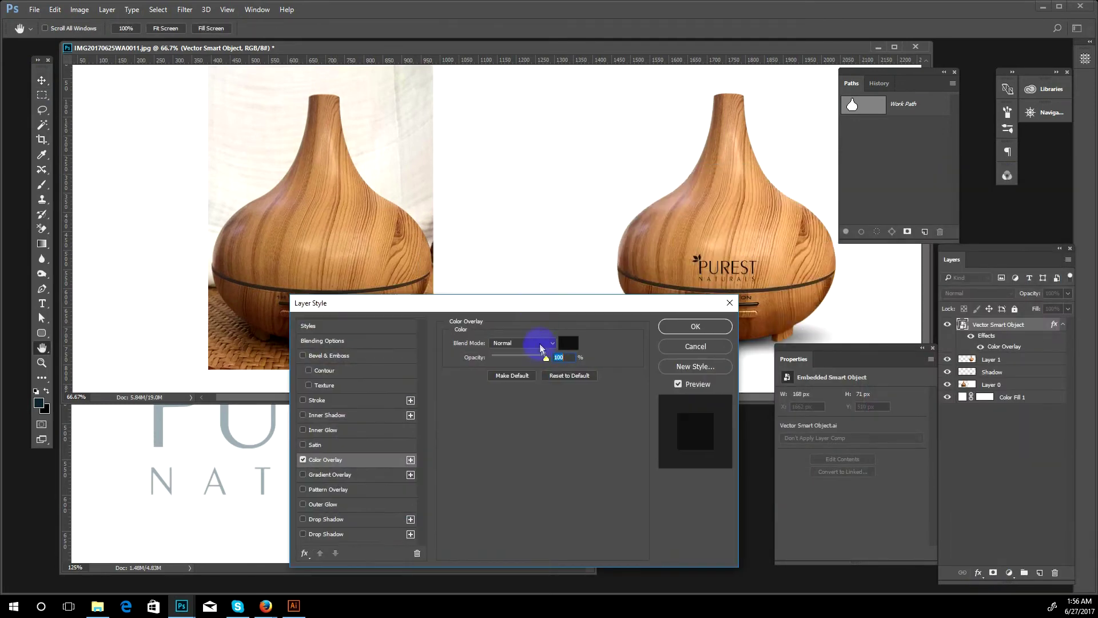
{"action": "left_click", "coordinate": [563, 345]}
{"action": "left_click_drag", "start_coordinate": [658, 153], "coordinate": [637, 127]}
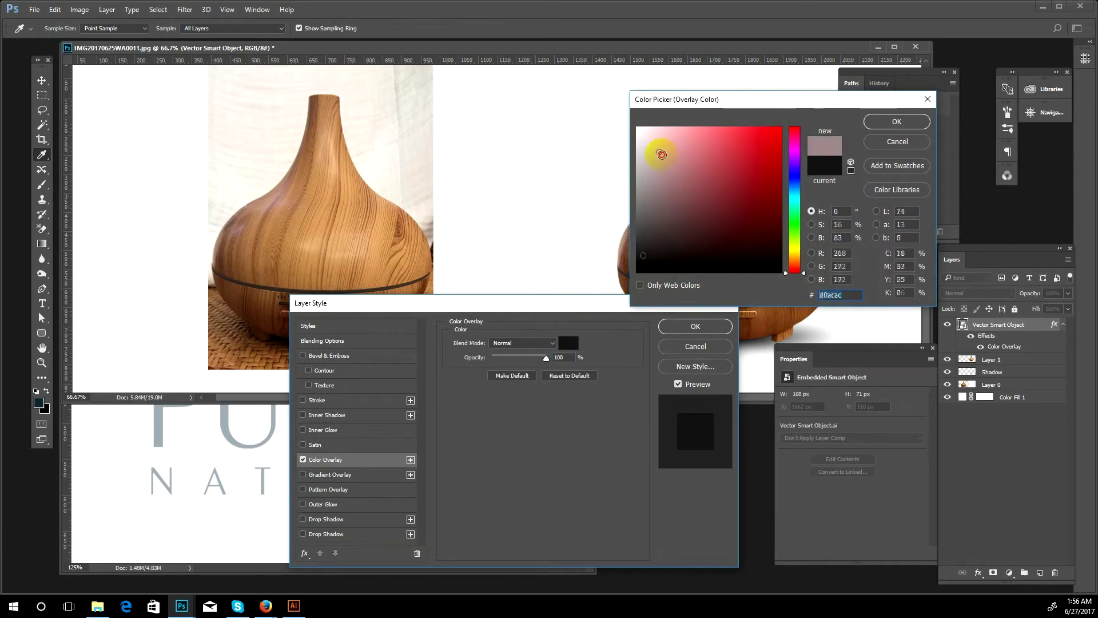
{"action": "left_click", "coordinate": [878, 123]}
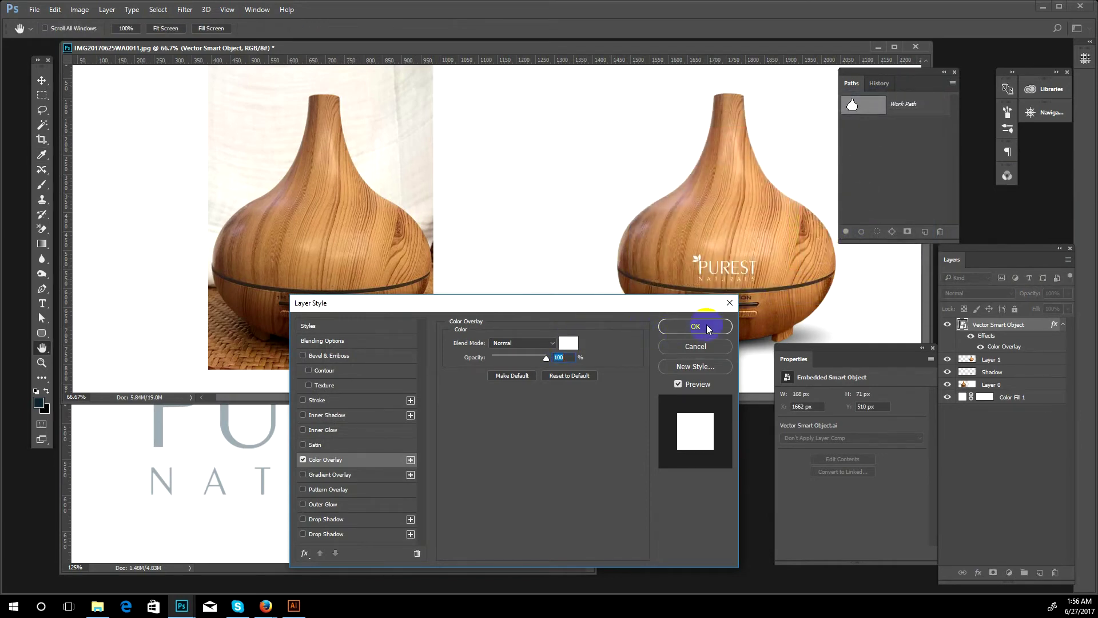
{"action": "left_click", "coordinate": [336, 357]}
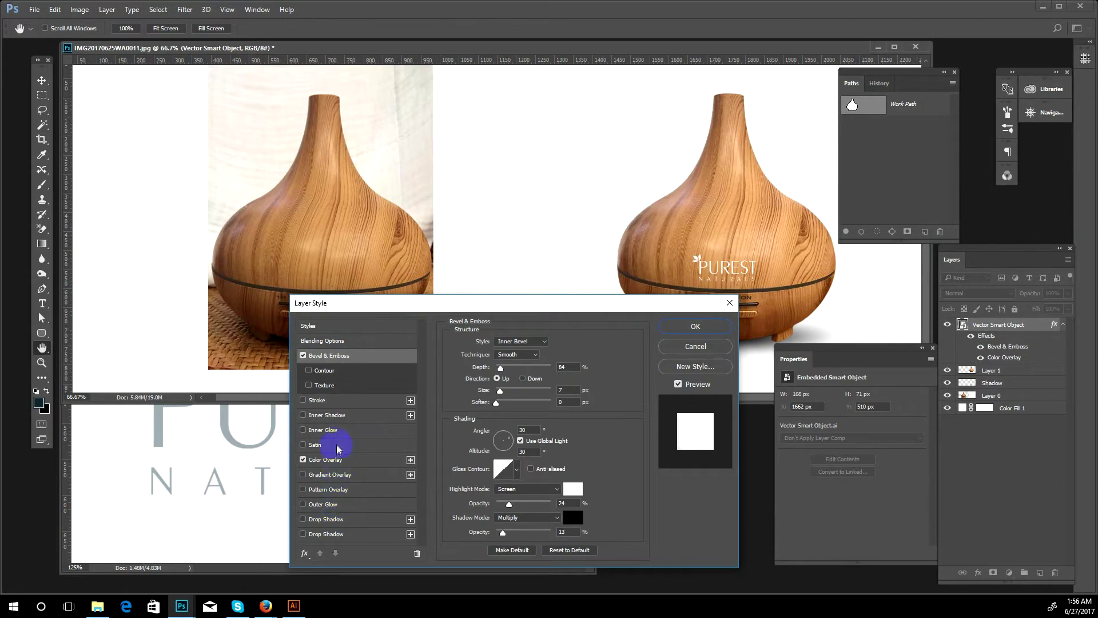
{"action": "left_click", "coordinate": [337, 416]}
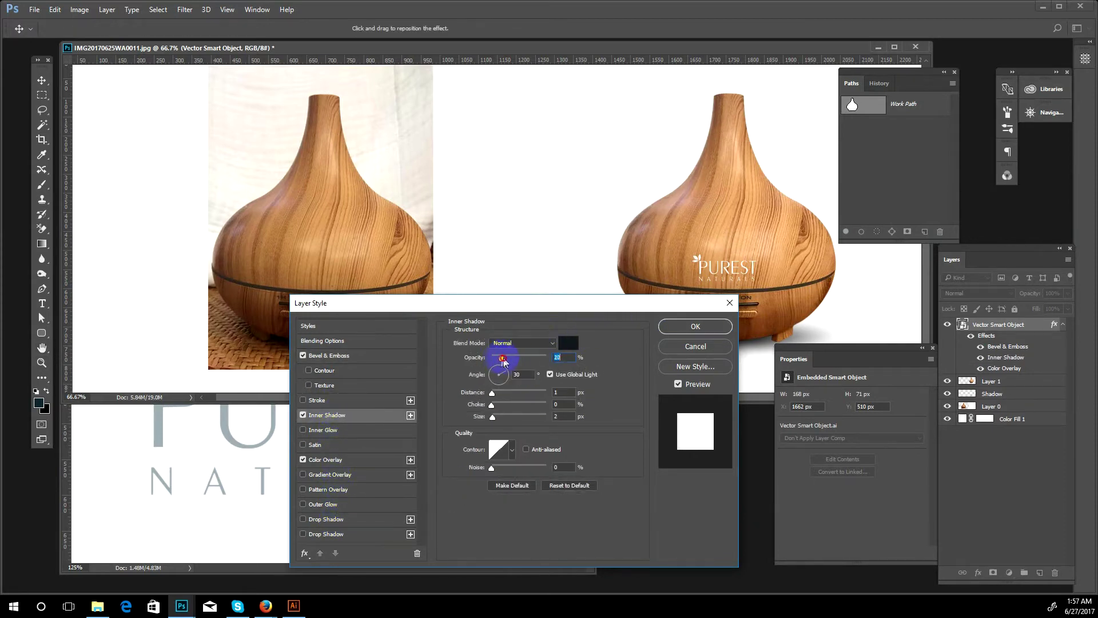
{"action": "left_click", "coordinate": [682, 328]}
- Undo an accidental diffuser move and reposition the logo to X 1641, Y 516 px
{"action": "scroll", "coordinate": [679, 325], "scroll_direction": "up", "scroll_amount": 1}
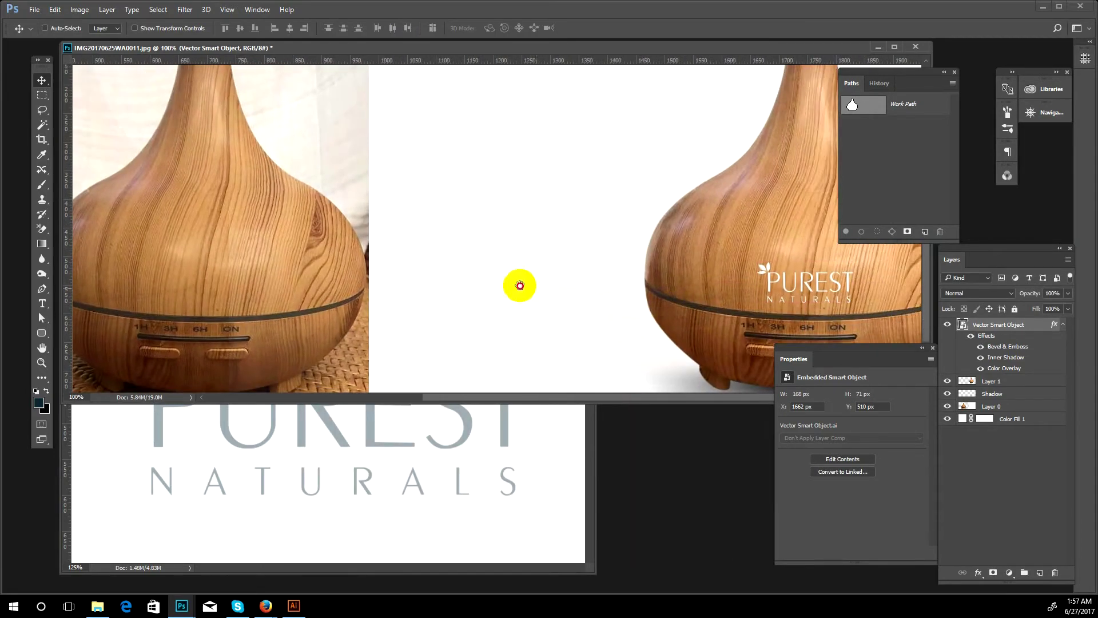
{"action": "scroll", "coordinate": [518, 287], "scroll_direction": "right", "scroll_amount": 3}
{"action": "left_click_drag", "start_coordinate": [632, 264], "coordinate": [613, 268]}
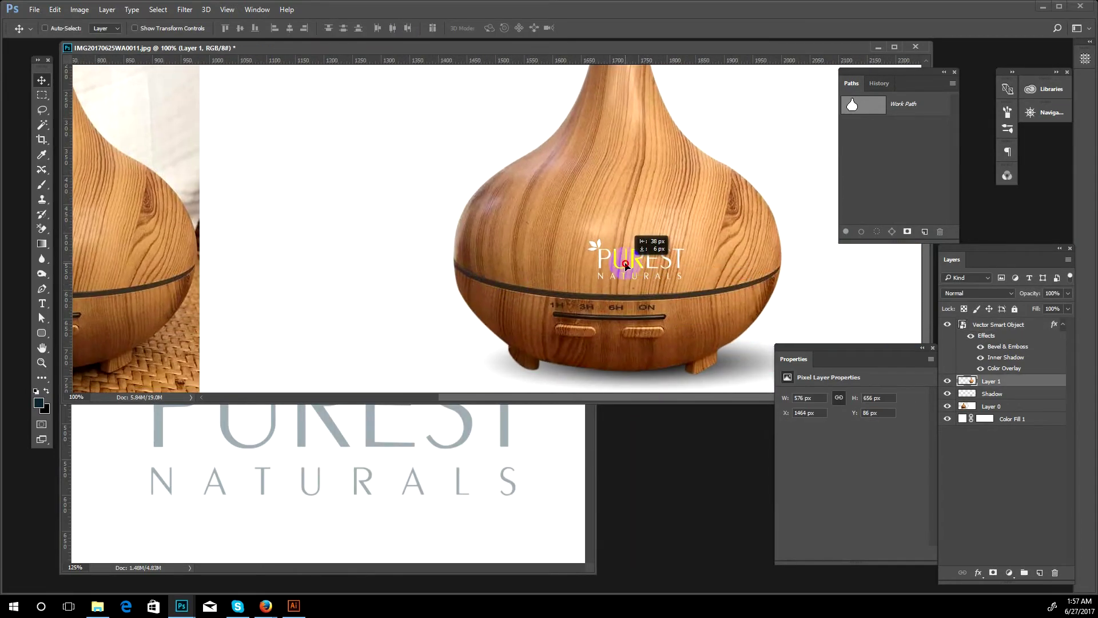
{"action": "key", "text": "ctrl+z"}
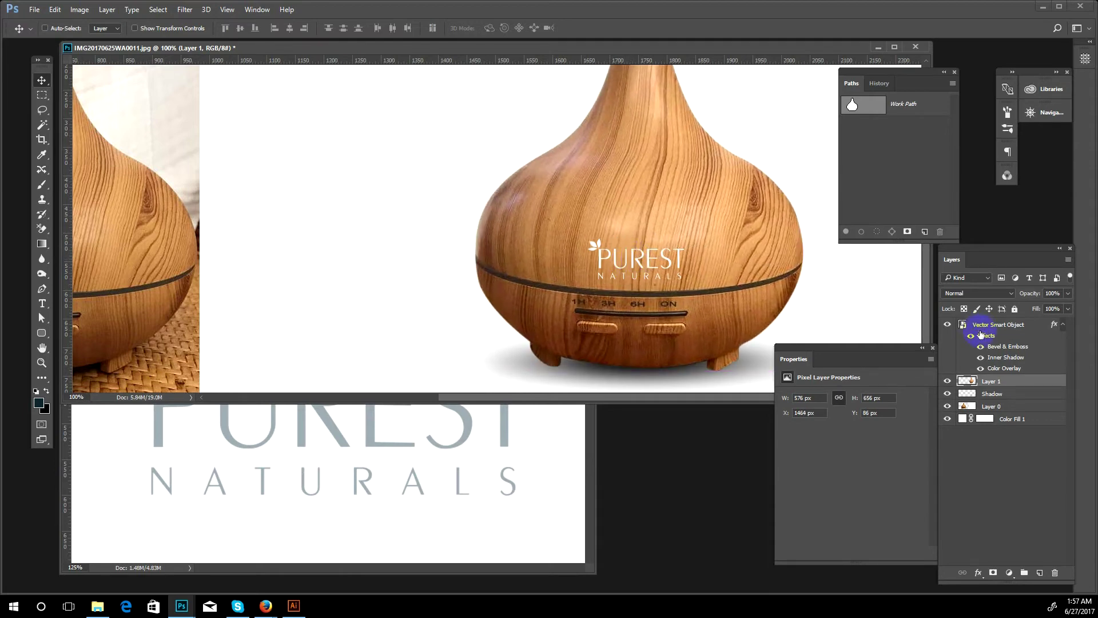
{"action": "left_click", "coordinate": [984, 325]}
{"action": "left_click_drag", "start_coordinate": [645, 270], "coordinate": [633, 274]}
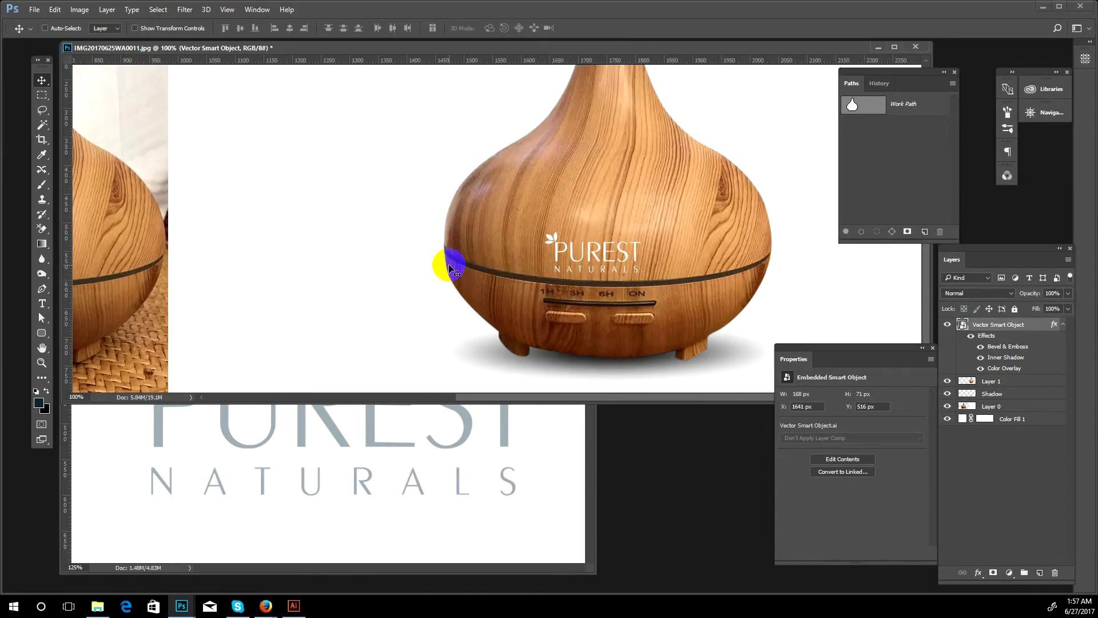
{"action": "scroll", "coordinate": [452, 262], "scroll_direction": "up", "scroll_amount": 2}
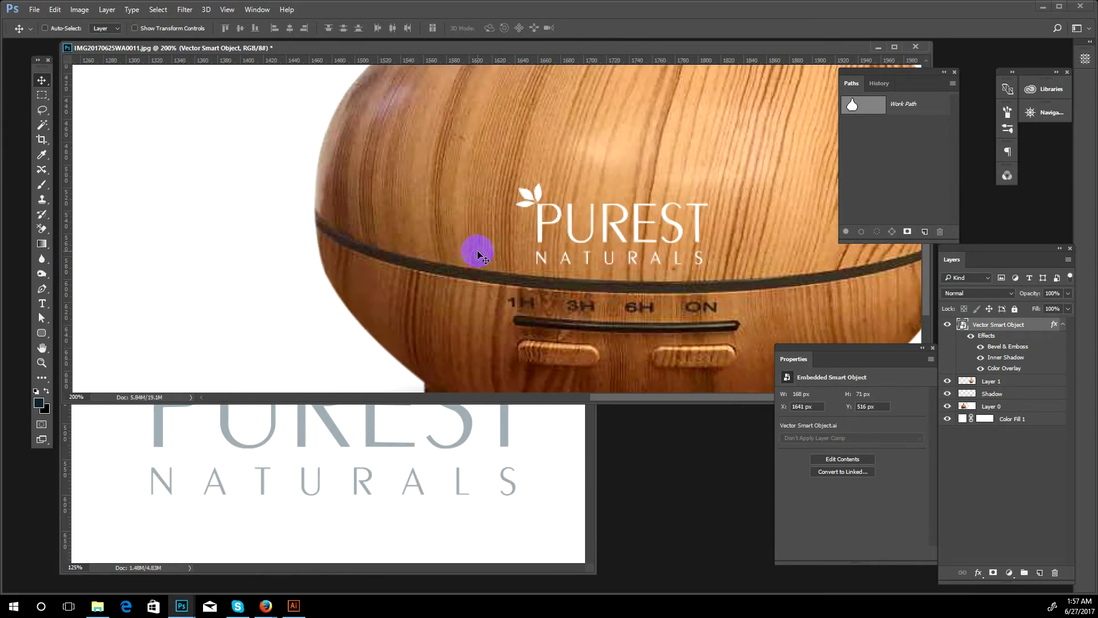
{"action": "left_click", "coordinate": [42, 261]}
{"action": "right_click", "coordinate": [42, 259]}
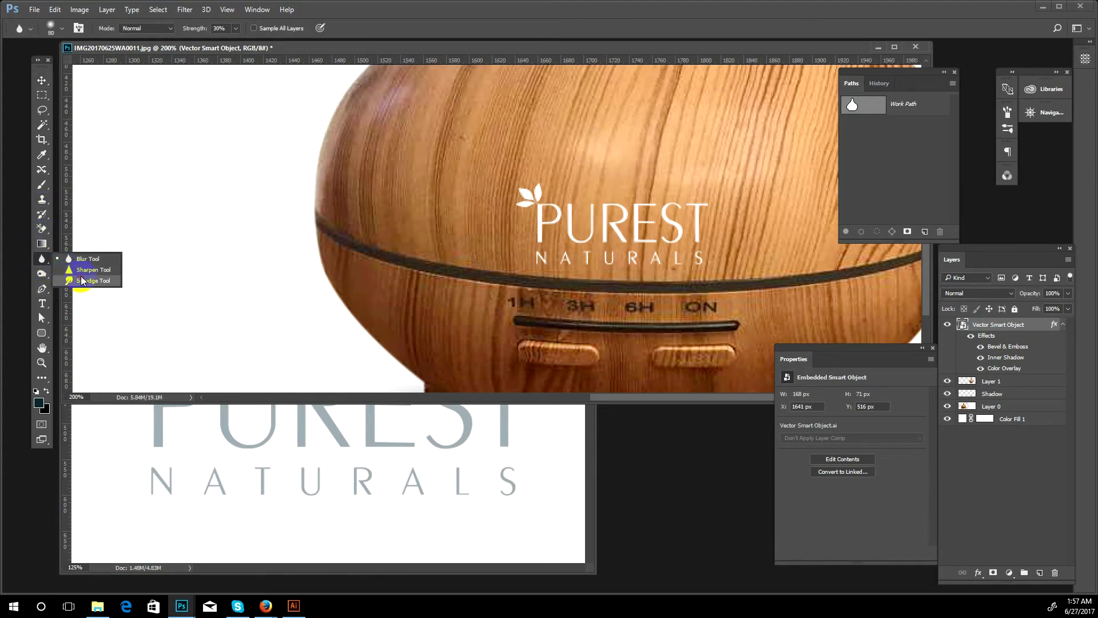
- Smudge Layer 1's control band and timer labels at 1% strength, then duplicate it as Layer 1 copy
{"action": "left_click", "coordinate": [82, 281]}
{"action": "left_click", "coordinate": [976, 381]}
{"action": "mouse_move", "coordinate": [737, 372]}
{"action": "left_mouse_down"}
{"action": "mouse_move", "coordinate": [639, 346]}
{"action": "mouse_move", "coordinate": [686, 357]}
{"action": "left_mouse_up"}
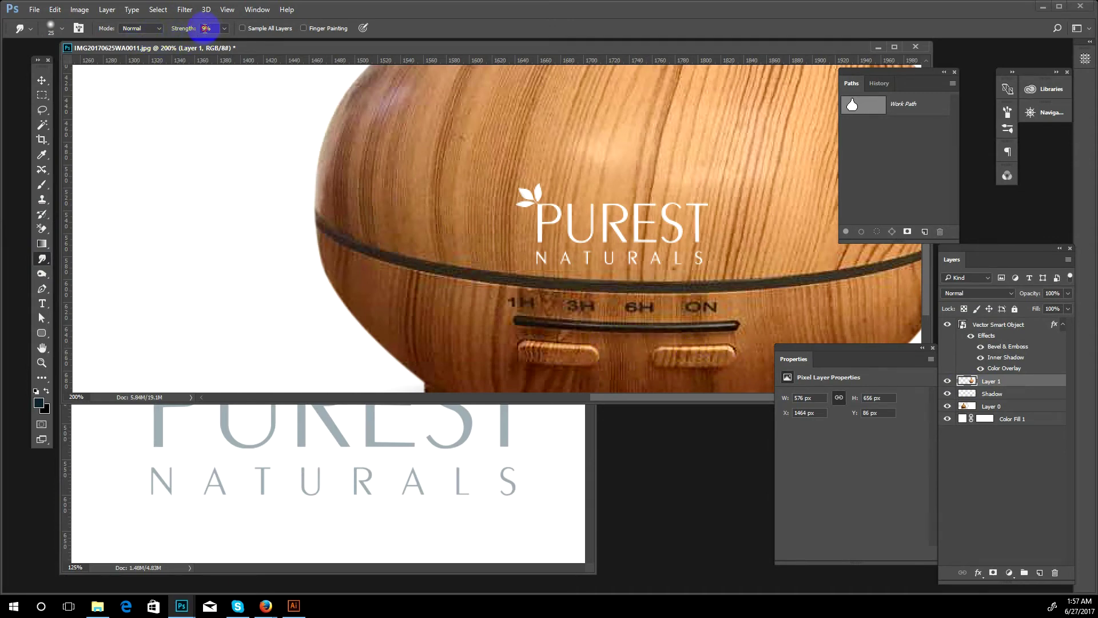
{"action": "type", "text": "1"}
{"action": "mouse_move", "coordinate": [552, 319]}
{"action": "left_mouse_down"}
{"action": "mouse_move", "coordinate": [471, 334]}
{"action": "mouse_move", "coordinate": [625, 331]}
{"action": "mouse_move", "coordinate": [534, 336]}
{"action": "mouse_move", "coordinate": [642, 343]}
{"action": "mouse_move", "coordinate": [795, 326]}
{"action": "mouse_move", "coordinate": [726, 361]}
{"action": "mouse_move", "coordinate": [633, 376]}
{"action": "mouse_move", "coordinate": [661, 378]}
{"action": "mouse_move", "coordinate": [498, 371]}
{"action": "mouse_move", "coordinate": [517, 326]}
{"action": "mouse_move", "coordinate": [485, 300]}
{"action": "mouse_move", "coordinate": [588, 282]}
{"action": "mouse_move", "coordinate": [335, 229]}
{"action": "mouse_move", "coordinate": [662, 270]}
{"action": "mouse_move", "coordinate": [734, 266]}
{"action": "left_mouse_up"}
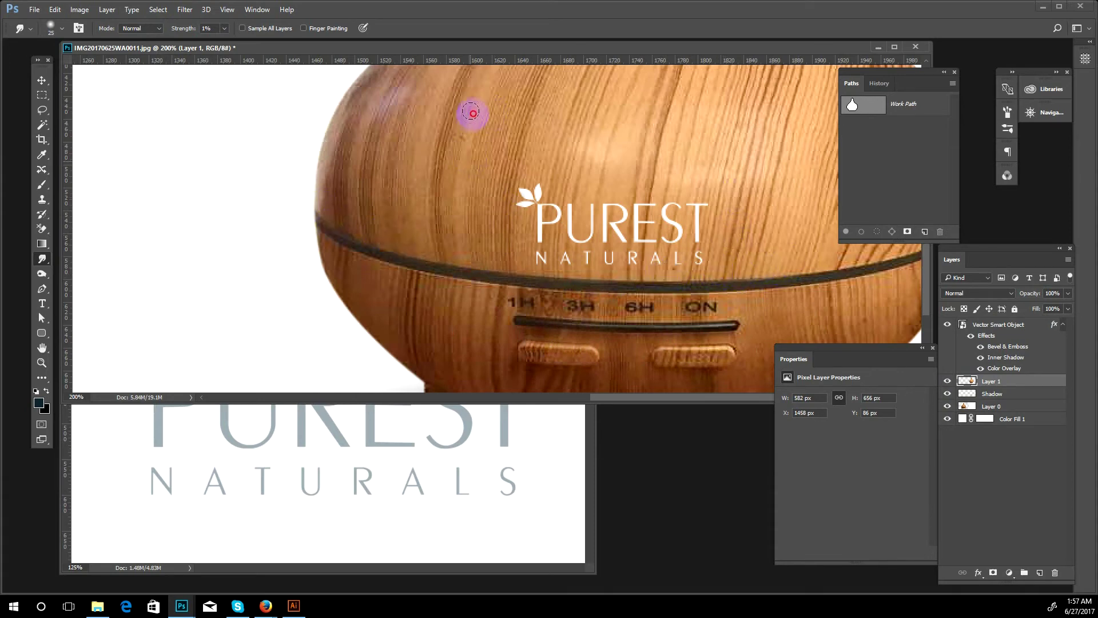
{"action": "scroll", "coordinate": [452, 197], "scroll_direction": "down", "scroll_amount": 3}
{"action": "mouse_move", "coordinate": [478, 161]}
{"action": "left_mouse_down"}
{"action": "mouse_move", "coordinate": [524, 191]}
{"action": "mouse_move", "coordinate": [553, 230]}
{"action": "mouse_move", "coordinate": [564, 214]}
{"action": "mouse_move", "coordinate": [643, 206]}
{"action": "mouse_move", "coordinate": [703, 219]}
{"action": "mouse_move", "coordinate": [743, 258]}
{"action": "mouse_move", "coordinate": [470, 297]}
{"action": "mouse_move", "coordinate": [508, 324]}
{"action": "mouse_move", "coordinate": [613, 221]}
{"action": "mouse_move", "coordinate": [564, 299]}
{"action": "mouse_move", "coordinate": [432, 340]}
{"action": "mouse_move", "coordinate": [620, 265]}
{"action": "mouse_move", "coordinate": [441, 259]}
{"action": "mouse_move", "coordinate": [439, 273]}
{"action": "mouse_move", "coordinate": [284, 235]}
{"action": "mouse_move", "coordinate": [297, 187]}
{"action": "mouse_move", "coordinate": [278, 198]}
{"action": "mouse_move", "coordinate": [250, 135]}
{"action": "mouse_move", "coordinate": [327, 126]}
{"action": "mouse_move", "coordinate": [314, 135]}
{"action": "mouse_move", "coordinate": [369, 145]}
{"action": "left_mouse_up"}
{"action": "scroll", "coordinate": [449, 291], "scroll_direction": "down", "scroll_amount": 3}
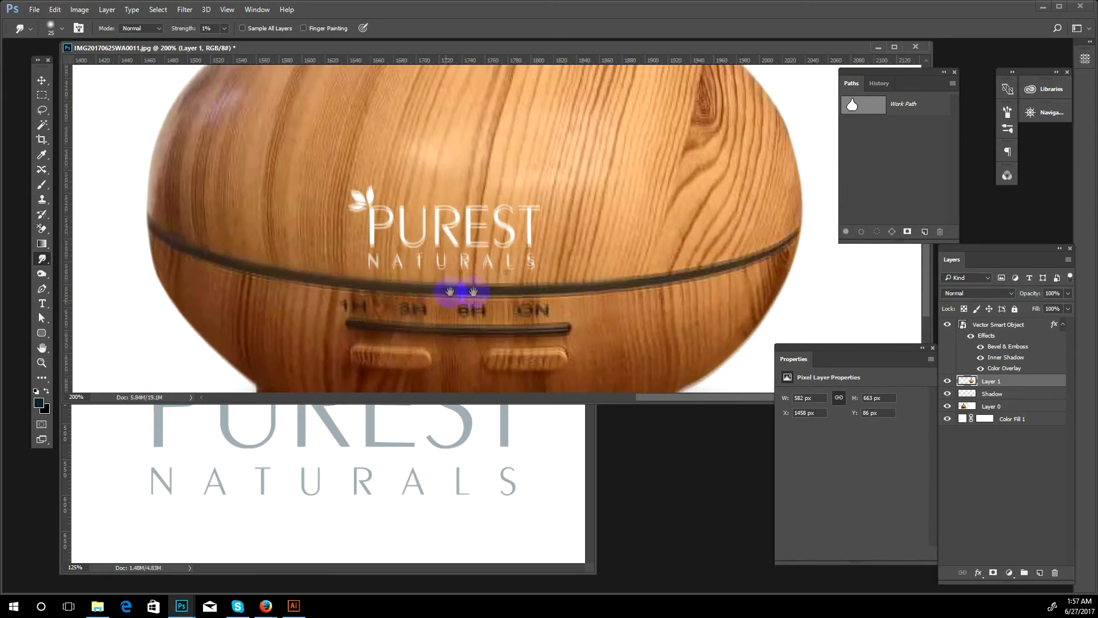
{"action": "key", "text": "ctrl+minus"}
{"action": "key", "text": "ctrl+minus"}
{"action": "key", "text": "ctrl+minus"}
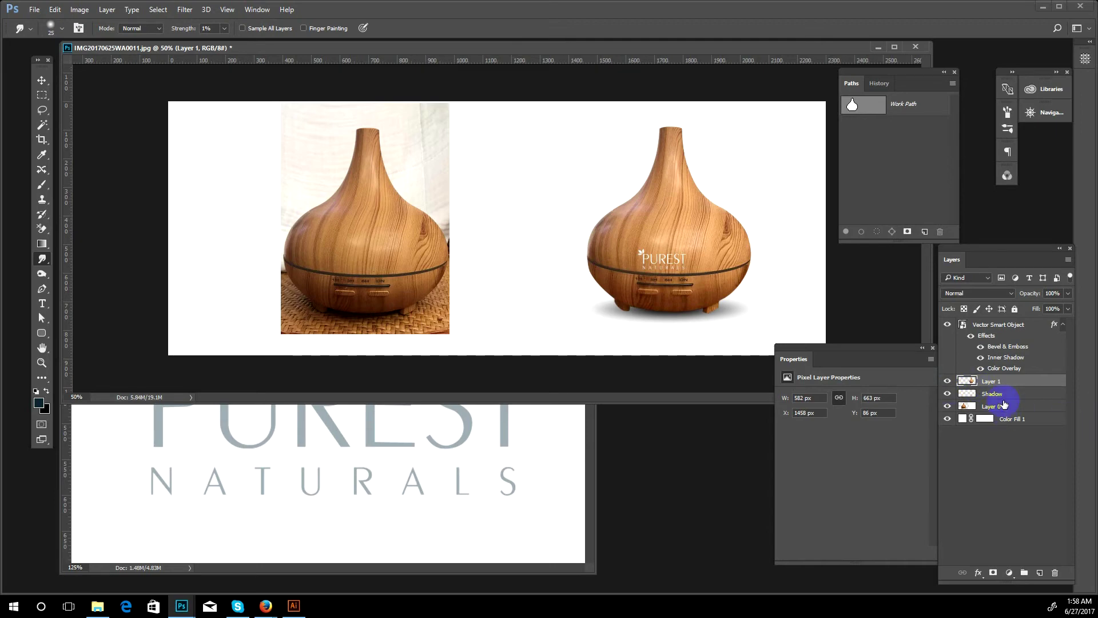
{"action": "key", "text": "ctrl+j"}
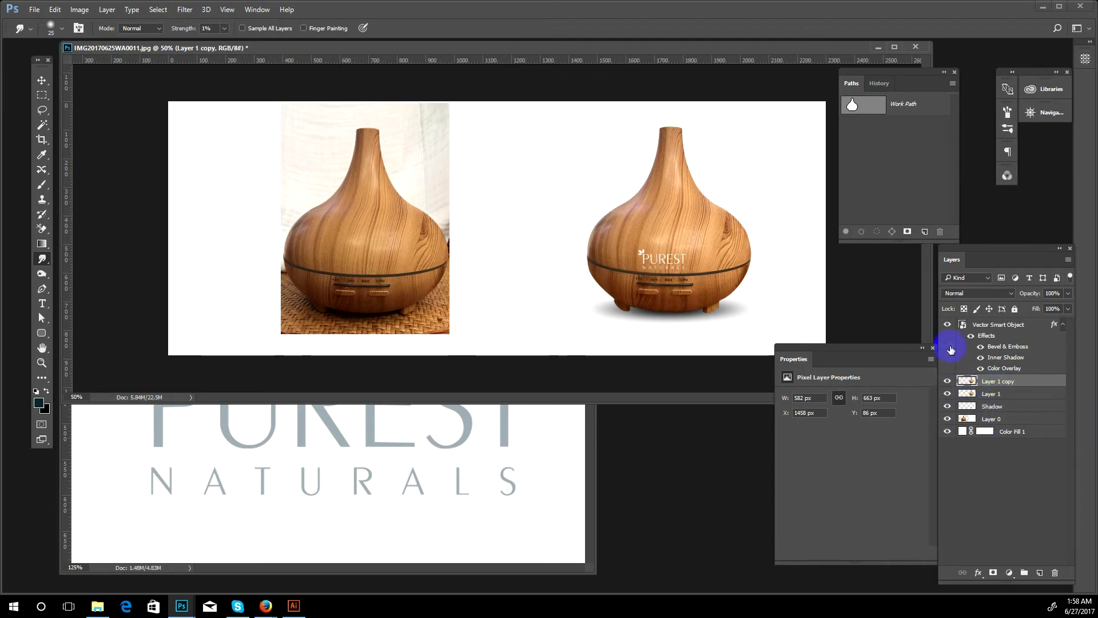
- Run a High Pass filter at radius 1.7 on Layer 1 copy
{"action": "left_click_drag", "start_coordinate": [948, 324], "coordinate": [948, 382]}
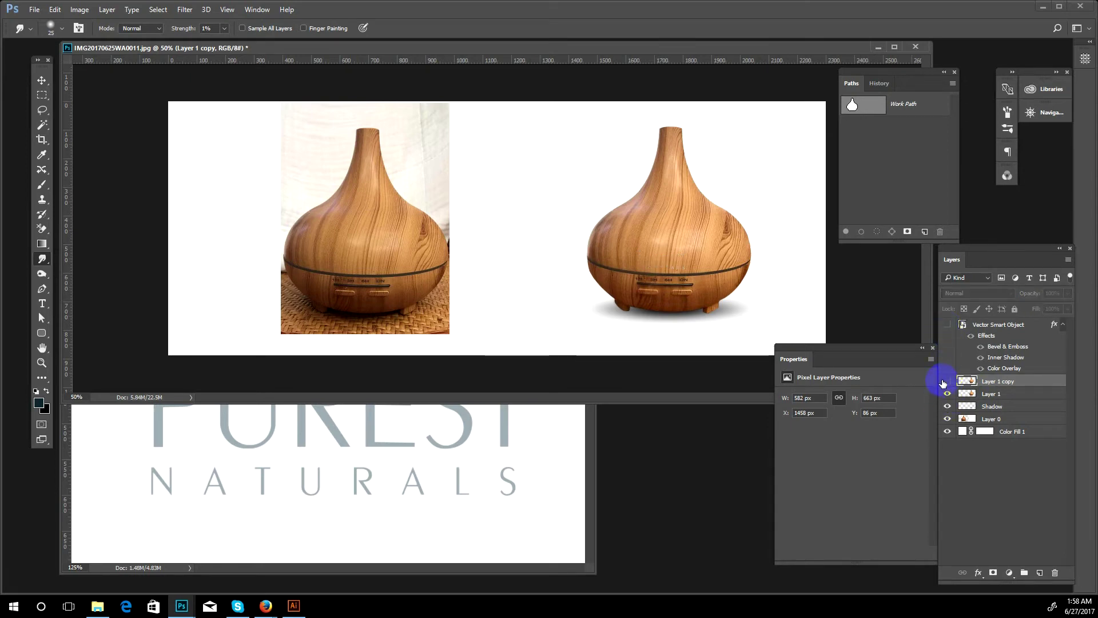
{"action": "left_click", "coordinate": [945, 381]}
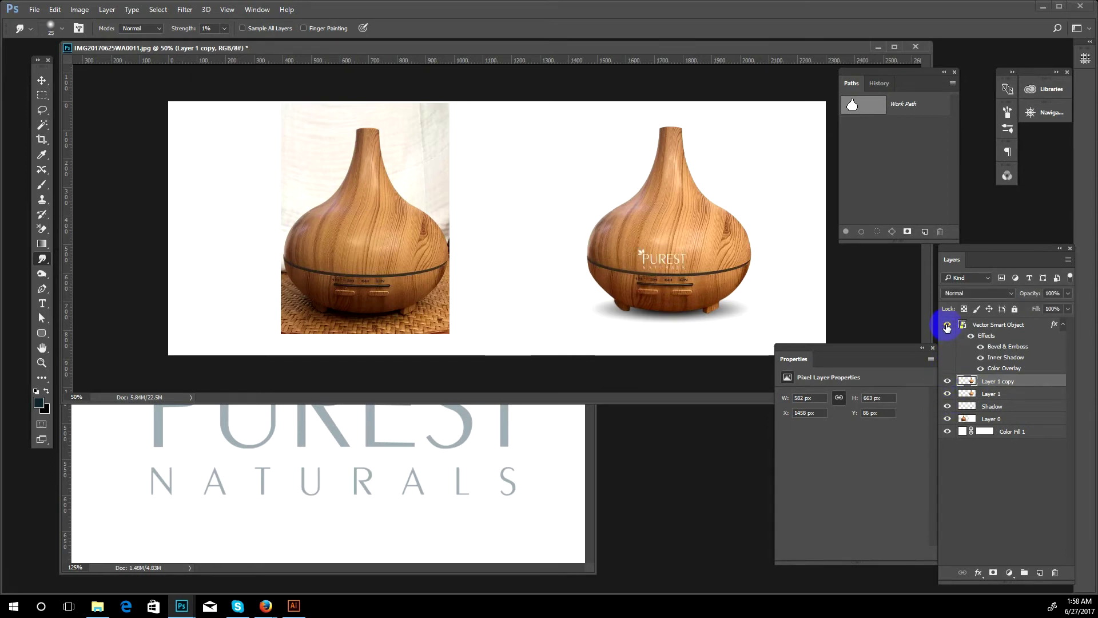
{"action": "left_click", "coordinate": [183, 10]}
{"action": "mouse_move", "coordinate": [193, 234]}
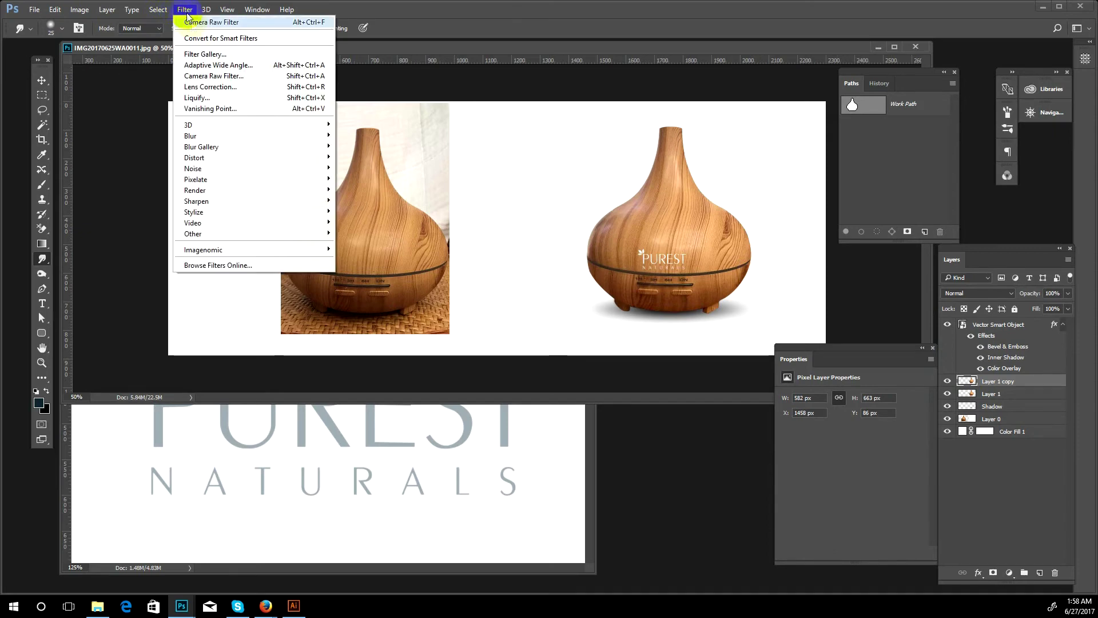
{"action": "left_click", "coordinate": [153, 244]}
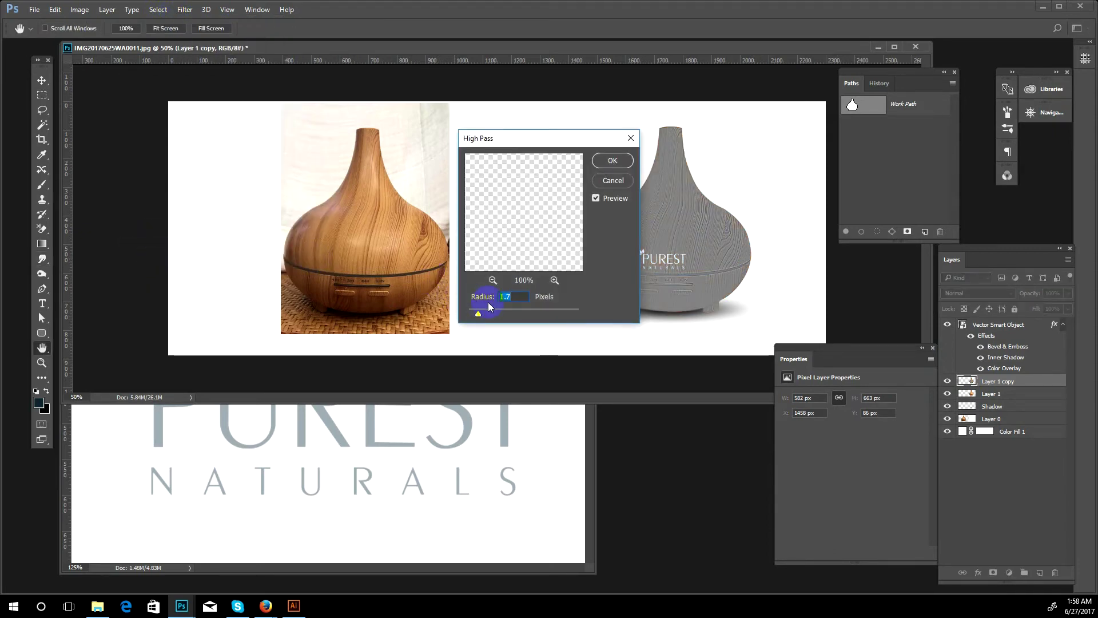
{"action": "key", "text": "Return"}
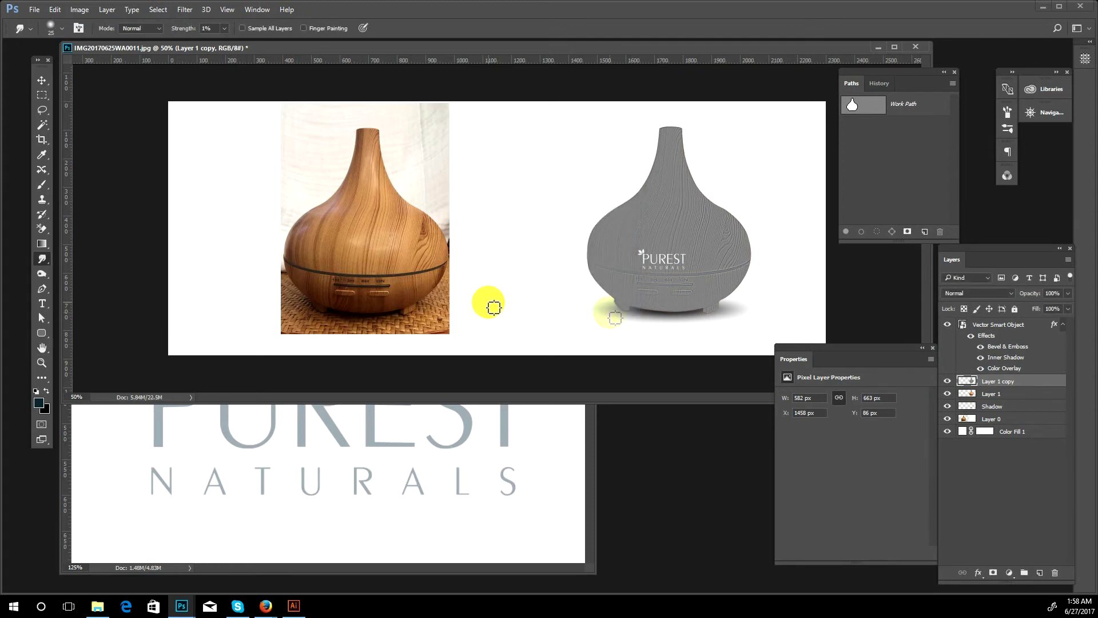
- Blend Layer 1 copy in Soft Light at 60% opacity and compare before and after
{"action": "left_click", "coordinate": [973, 293]}
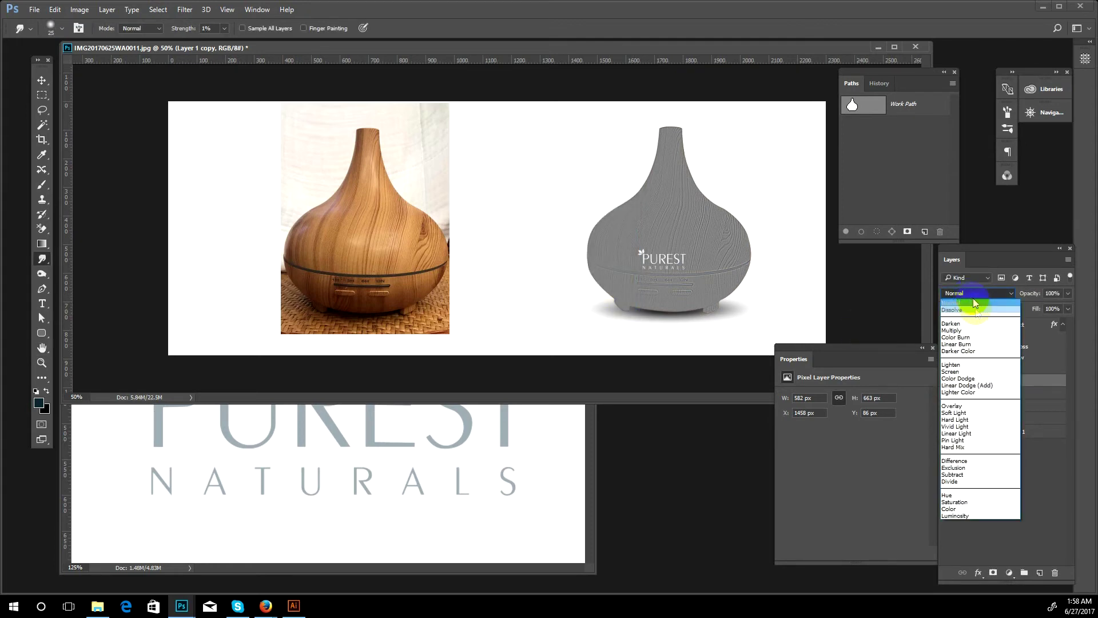
{"action": "left_click", "coordinate": [968, 413]}
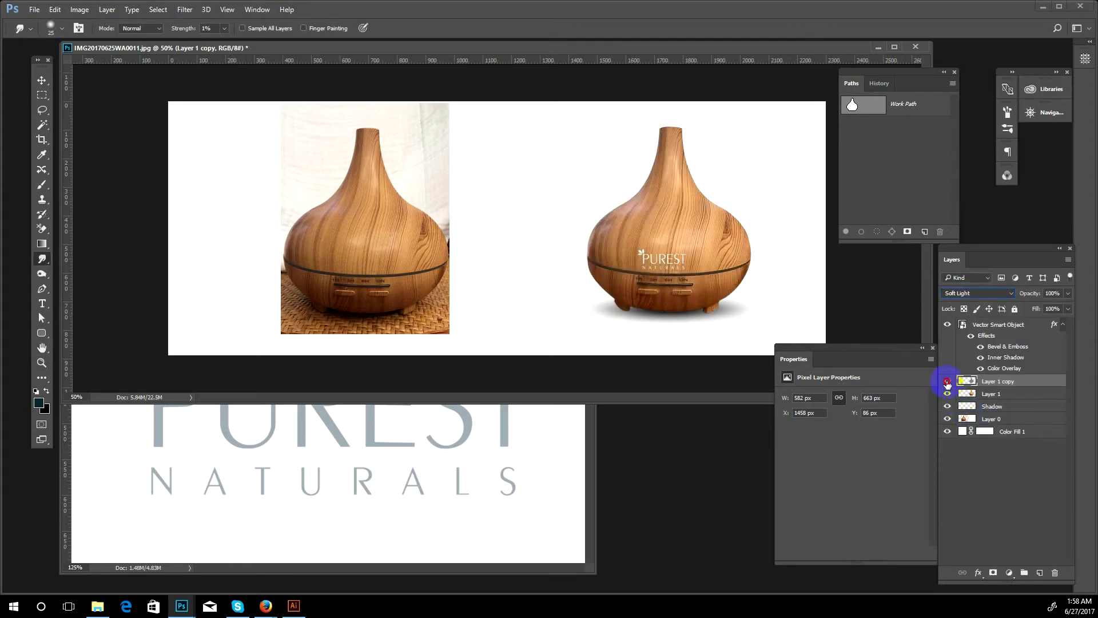
{"action": "left_click", "coordinate": [947, 382]}
{"action": "key", "text": "ctrl+plus"}
{"action": "left_click", "coordinate": [948, 382]}
{"action": "left_click", "coordinate": [947, 382]}
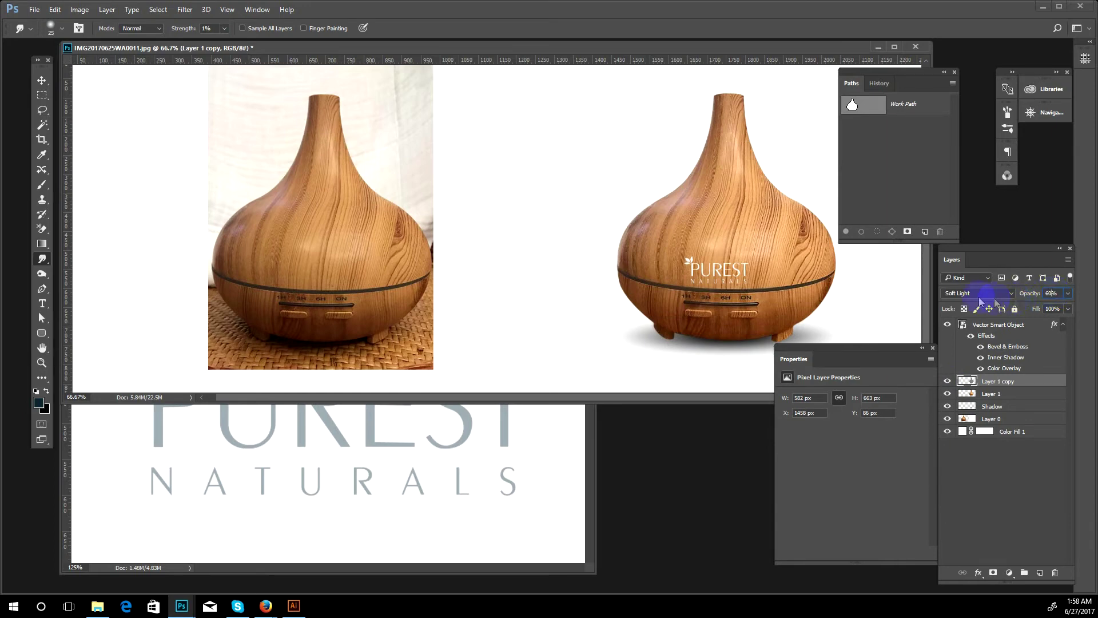
{"action": "key", "text": "ctrl+minus"}
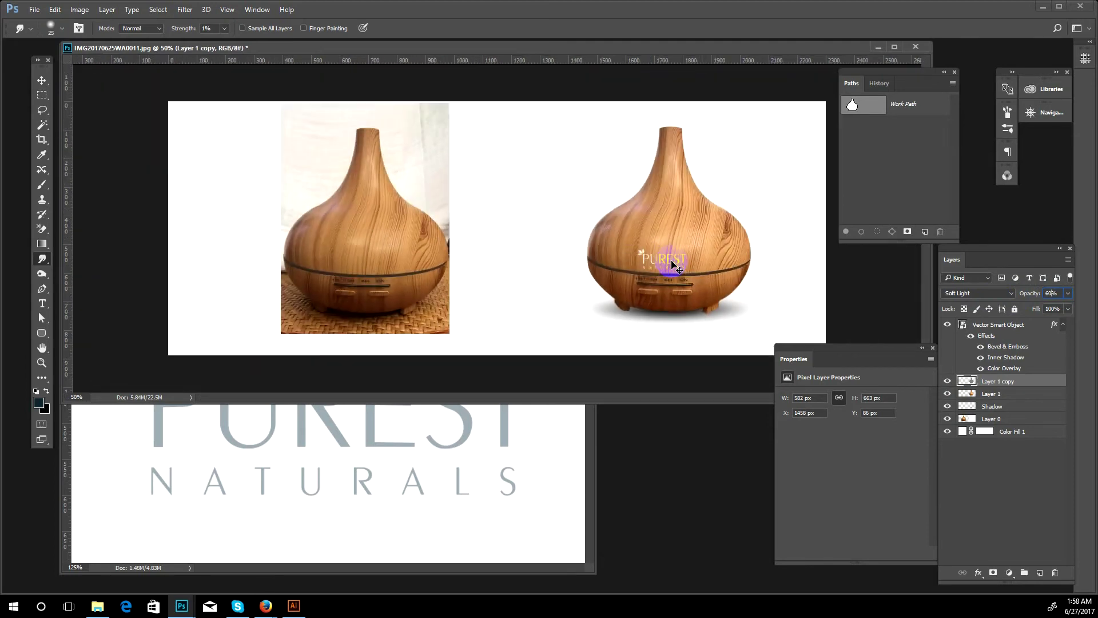
{"action": "key", "text": "ctrl+minus"}
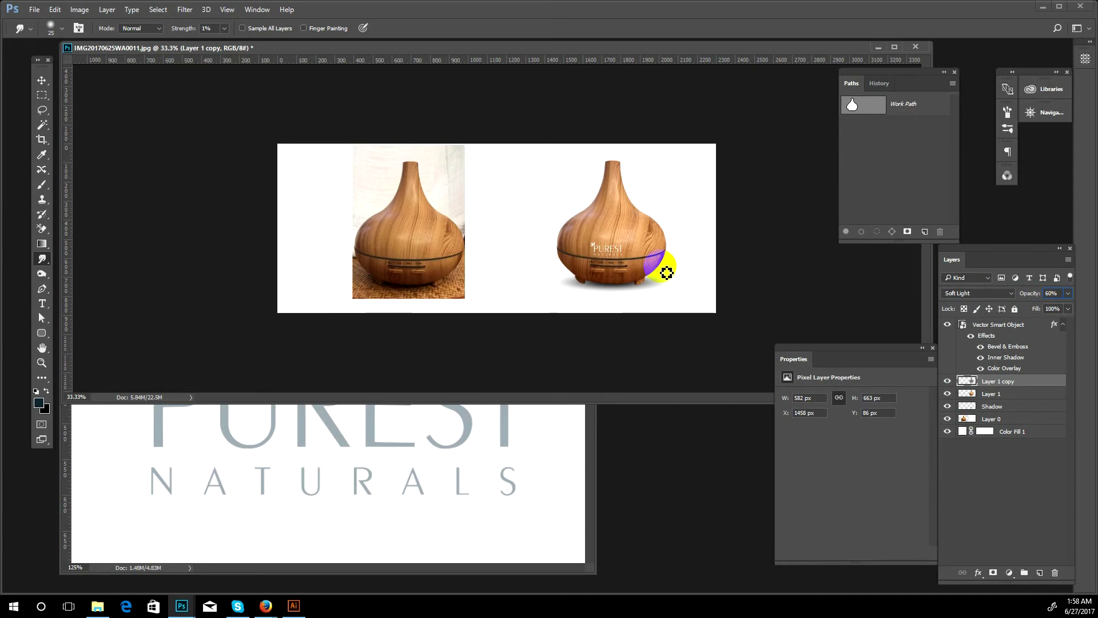
{"action": "left_click", "coordinate": [22, 65]}
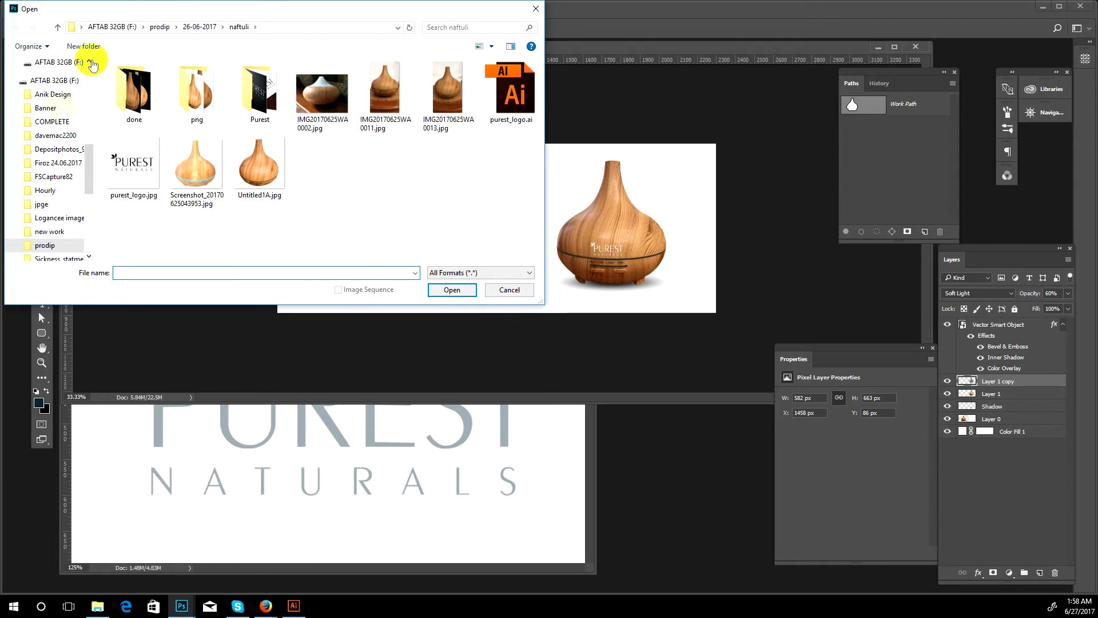
- Open Desktop/Purest/Lifestyle Background/shutterstock_329051324.jpg and float it in its own window
{"action": "left_click_drag", "start_coordinate": [88, 163], "coordinate": [88, 120]}
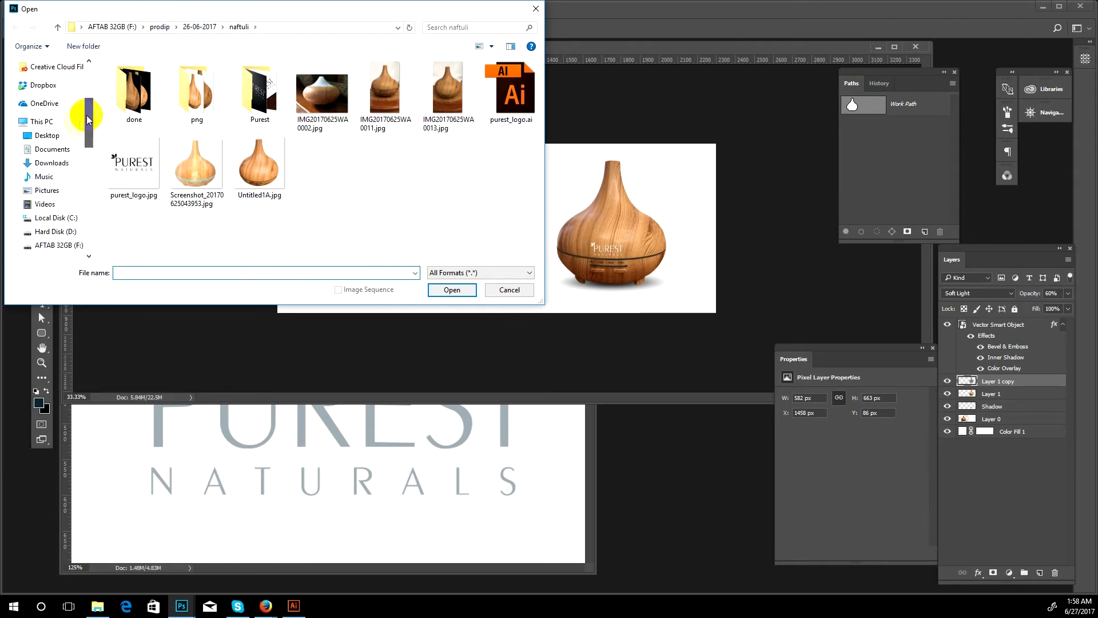
{"action": "left_click", "coordinate": [47, 117]}
{"action": "scroll", "coordinate": [267, 169], "scroll_direction": "down", "scroll_amount": 5}
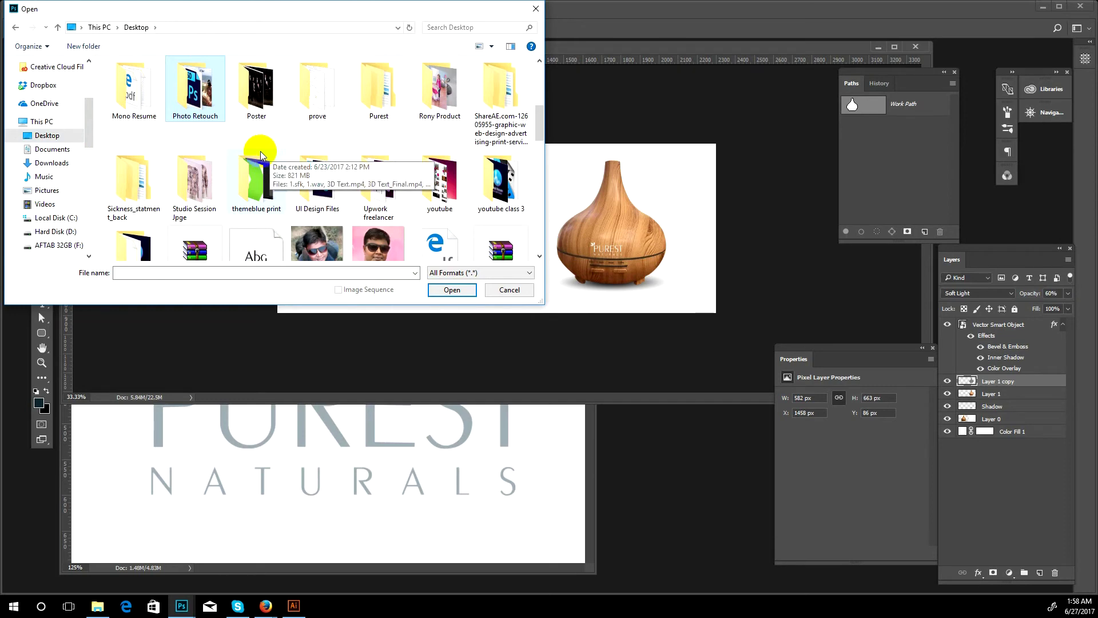
{"action": "double_click", "coordinate": [381, 92]}
{"action": "double_click", "coordinate": [131, 83]}
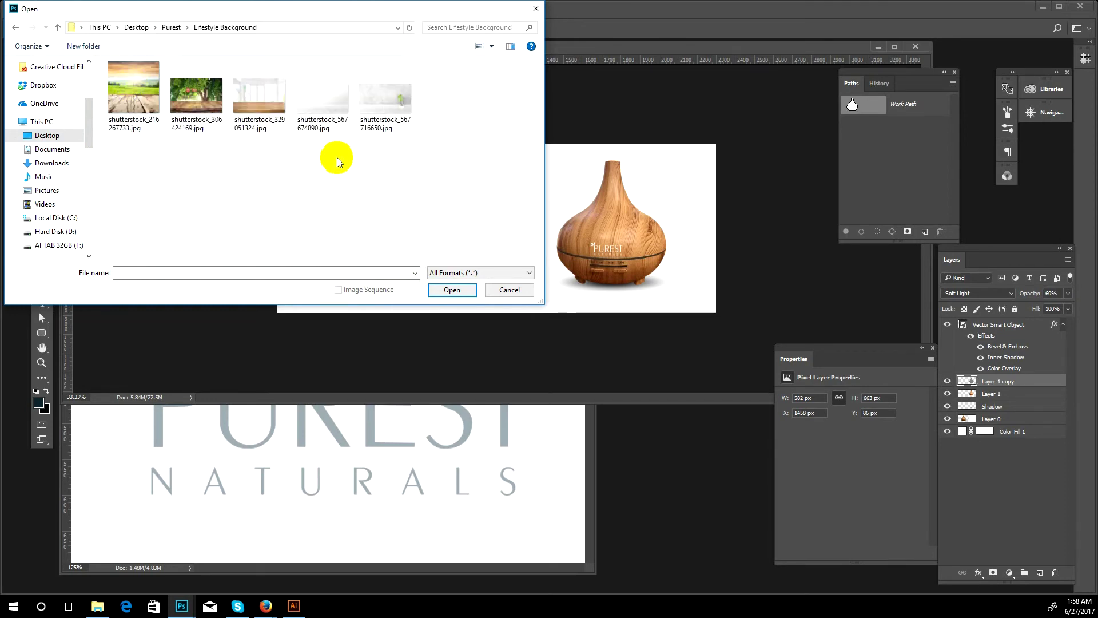
{"action": "double_click", "coordinate": [265, 110]}
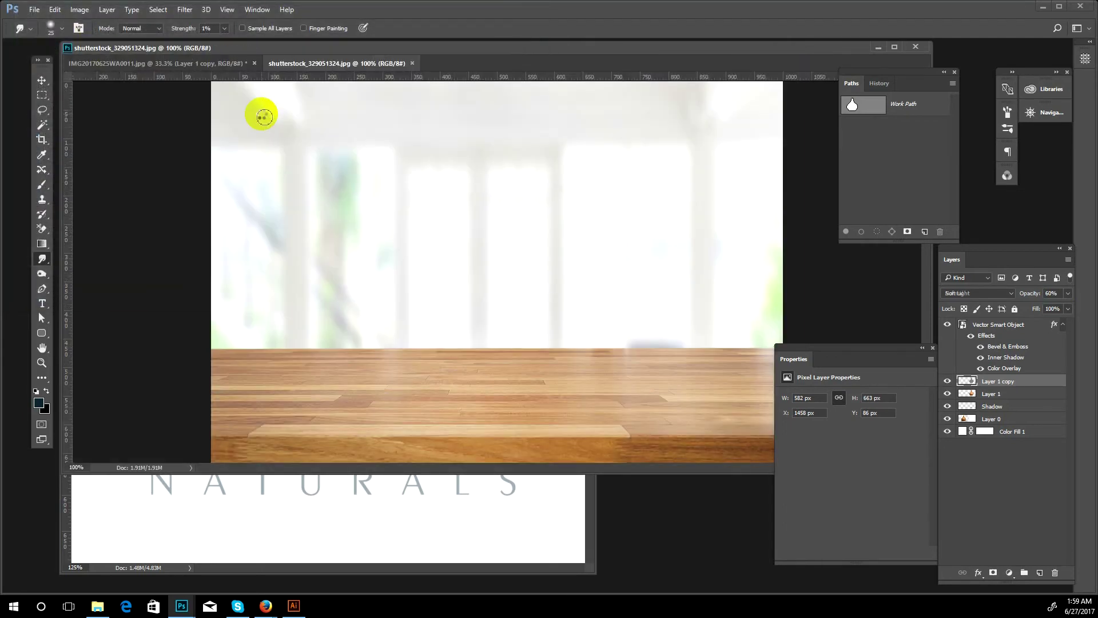
{"action": "left_click_drag", "start_coordinate": [366, 63], "coordinate": [363, 98]}
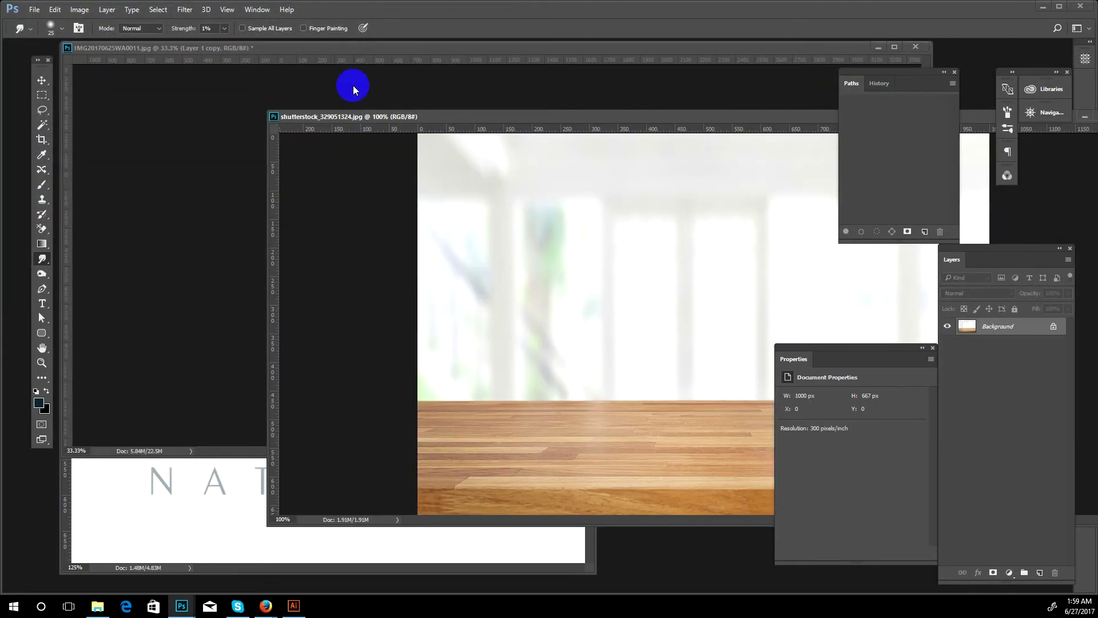
- Save the diffuser document as IMG20170625WA0011.psd with sRGB profile and maximised compatibility
{"action": "key", "text": "ctrl+shift+s"}
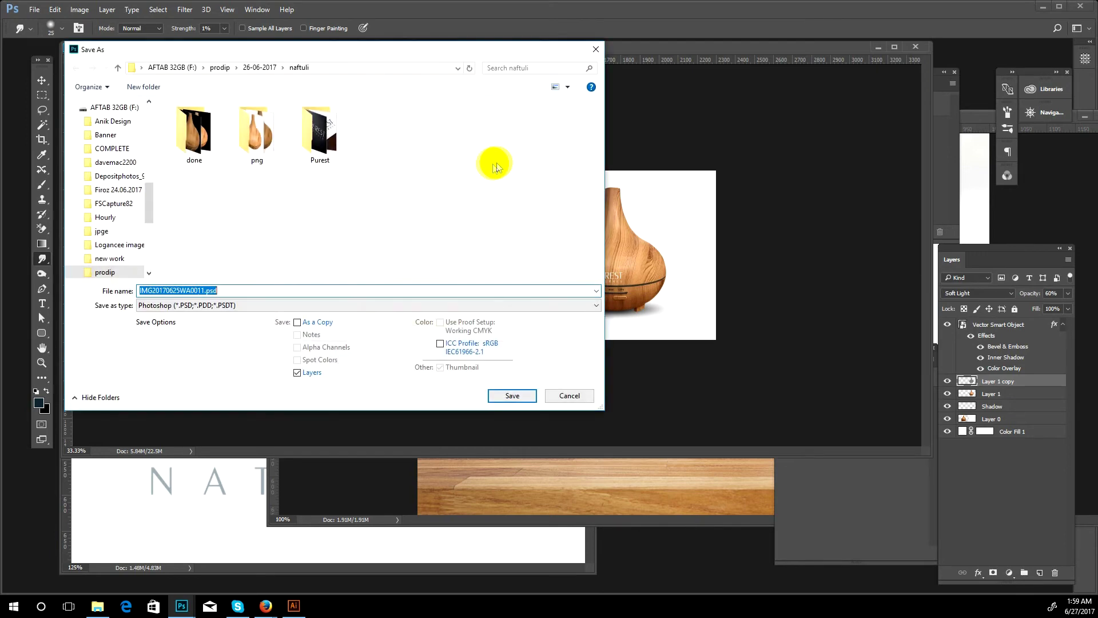
{"action": "left_click", "coordinate": [481, 350]}
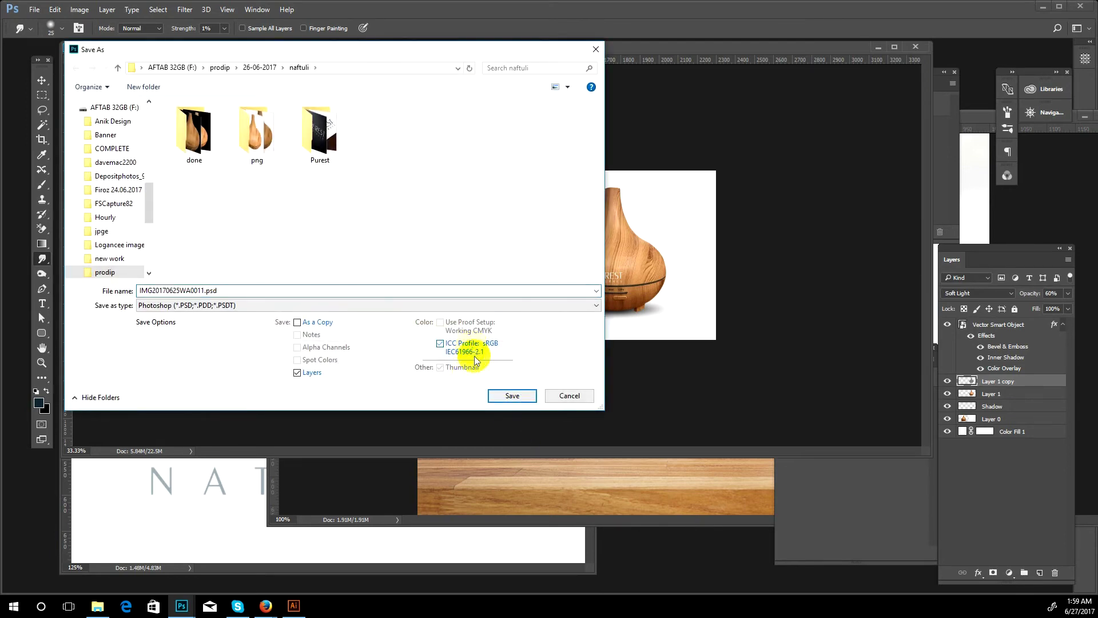
{"action": "left_click", "coordinate": [512, 397]}
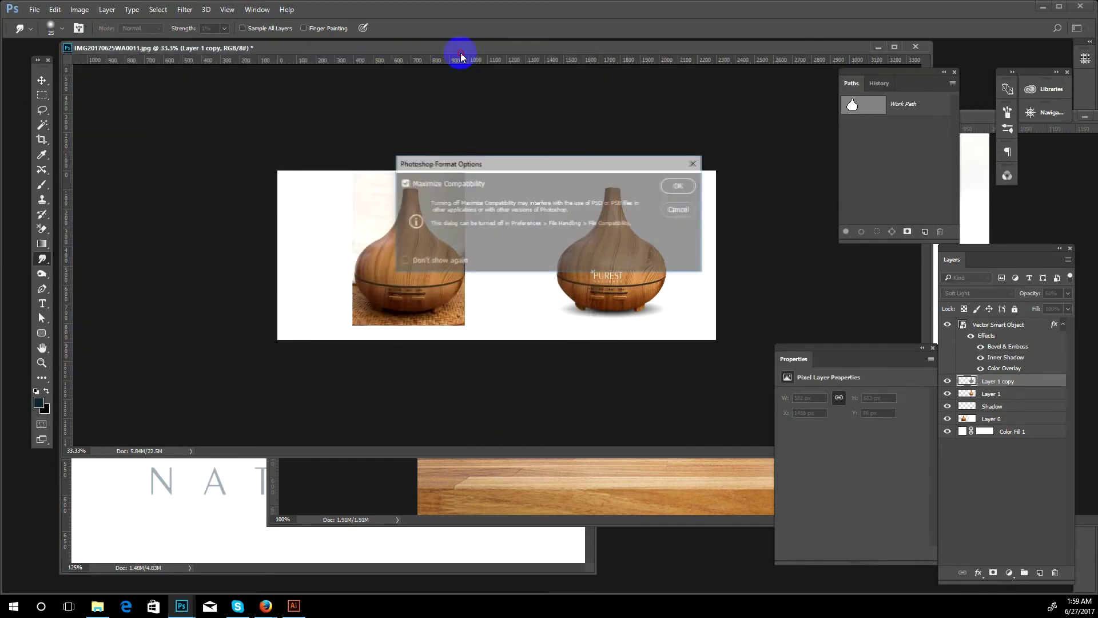
{"action": "left_click", "coordinate": [681, 187]}
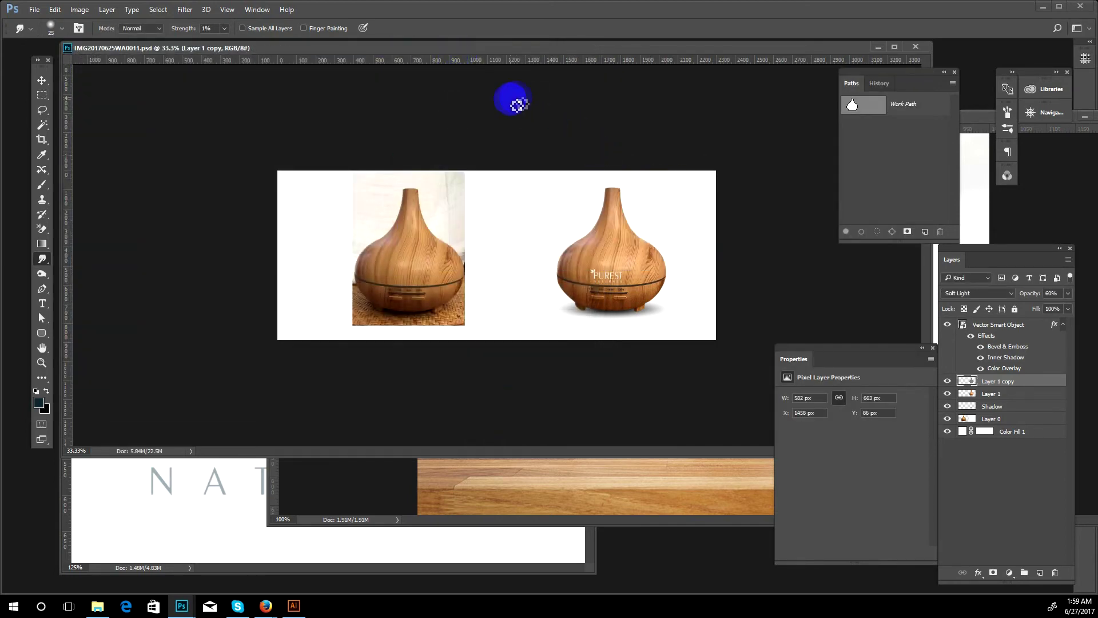
- Group the logo, Layer 1 and Shadow layers into Group 1
{"action": "left_click_drag", "start_coordinate": [393, 50], "coordinate": [236, 113]}
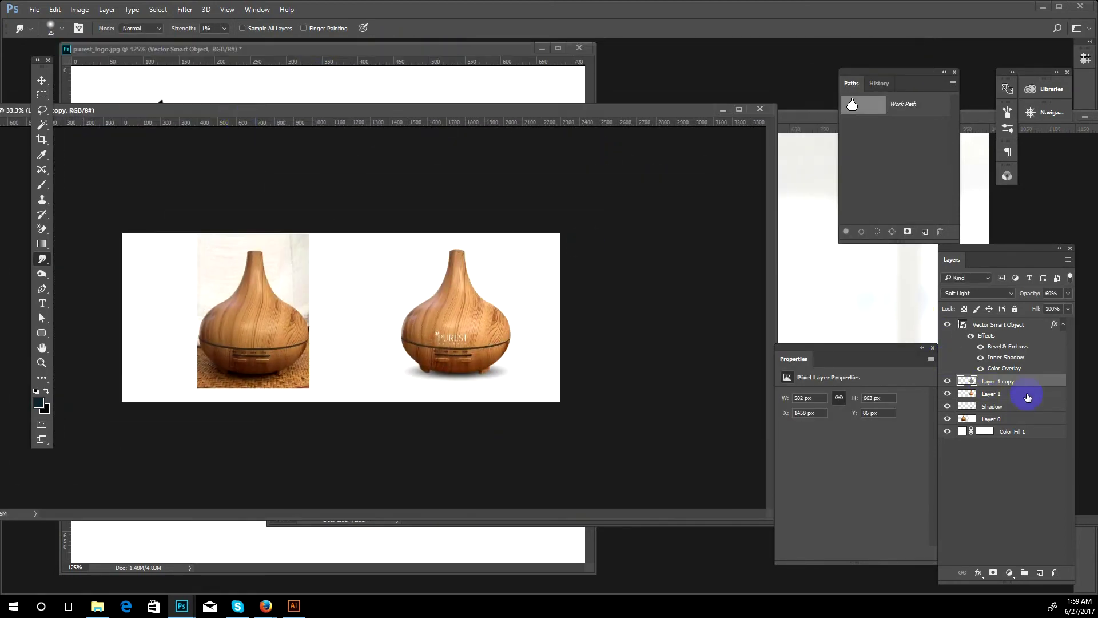
{"action": "left_click_drag", "start_coordinate": [1018, 329], "coordinate": [1007, 393]}
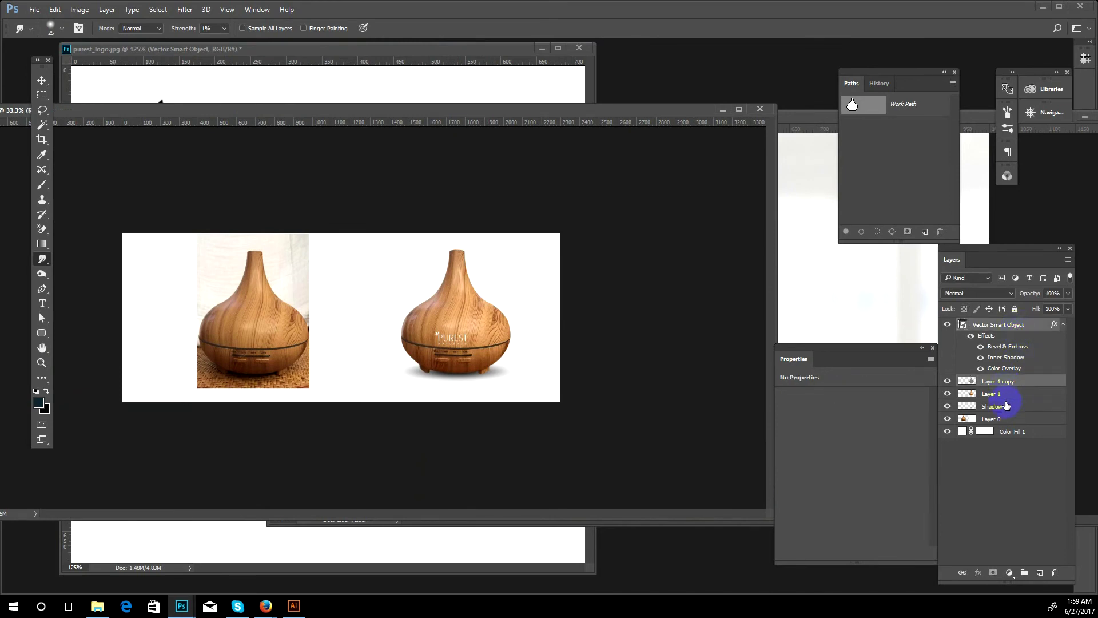
{"action": "left_click", "coordinate": [1007, 407], "text": "shift"}
{"action": "key", "text": "ctrl+g"}
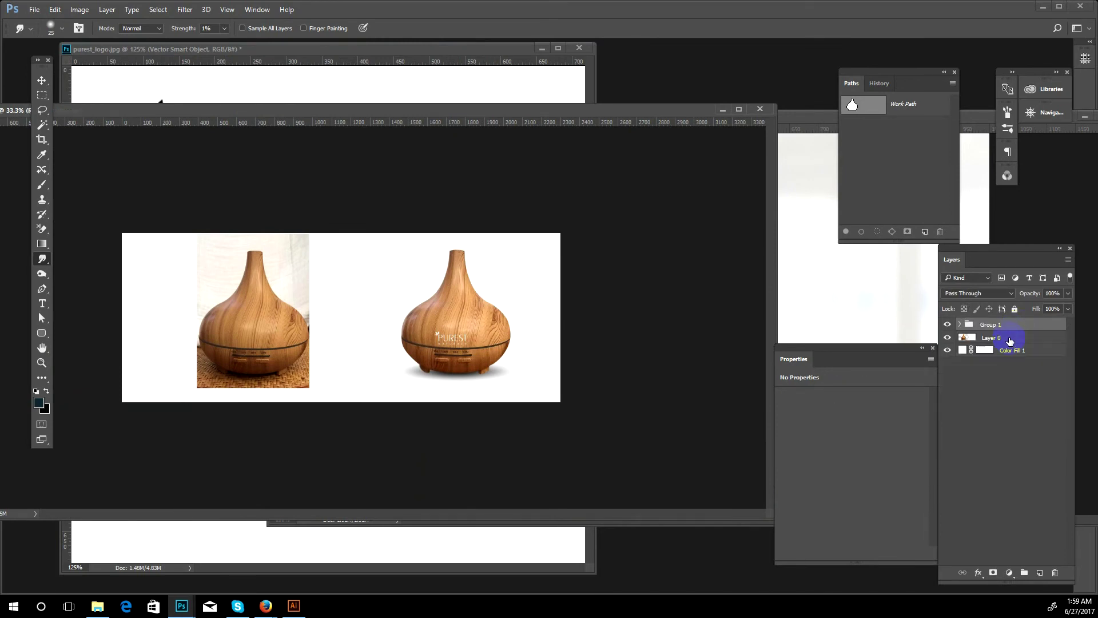
- Try placing the diffuser group on the tabletop background, then revert it
{"action": "left_click", "coordinate": [809, 112]}
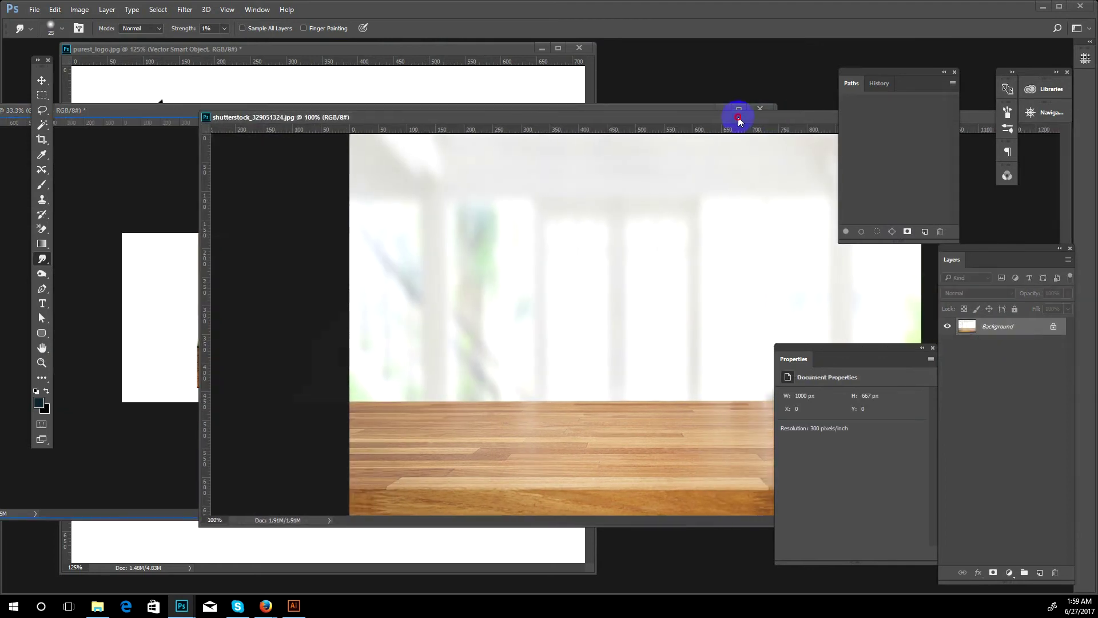
{"action": "left_click", "coordinate": [127, 112]}
{"action": "left_click_drag", "start_coordinate": [540, 115], "coordinate": [274, 161]}
{"action": "left_click", "coordinate": [245, 403]}
{"action": "key", "text": "Return"}
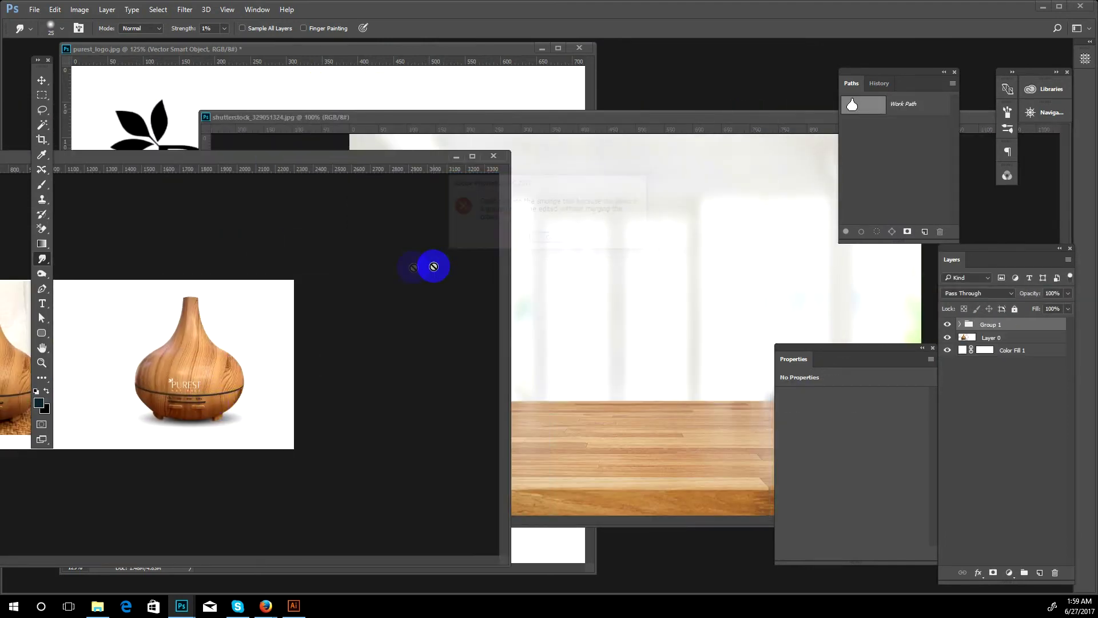
{"action": "left_click", "coordinate": [37, 84]}
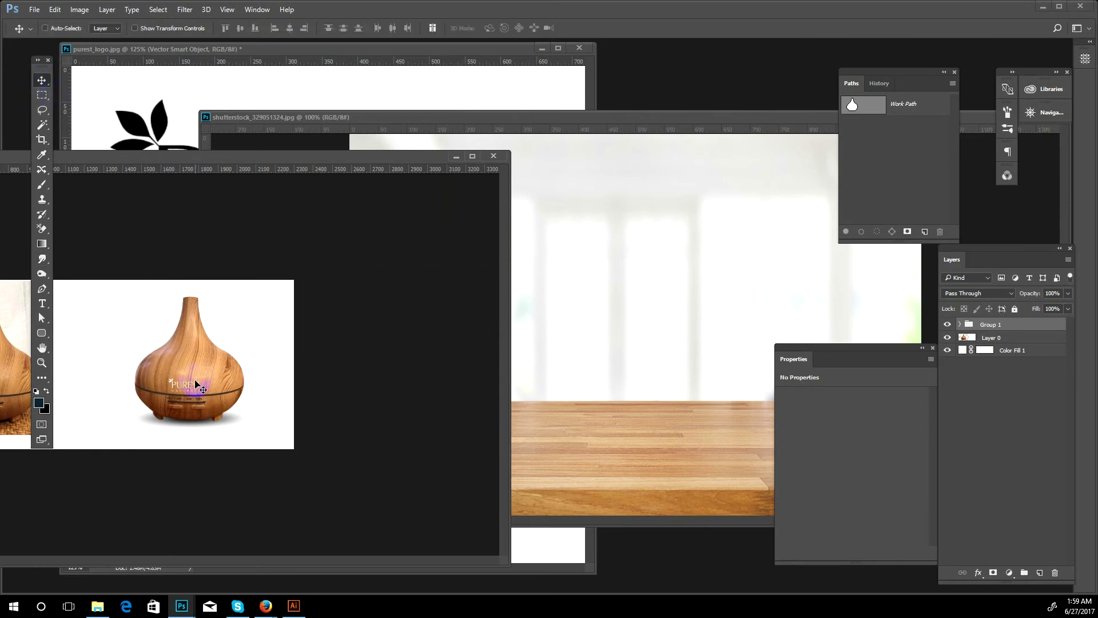
{"action": "mouse_move", "coordinate": [196, 383]}
{"action": "left_mouse_down"}
{"action": "mouse_move", "coordinate": [662, 429]}
{"action": "mouse_move", "coordinate": [616, 326]}
{"action": "left_mouse_up"}
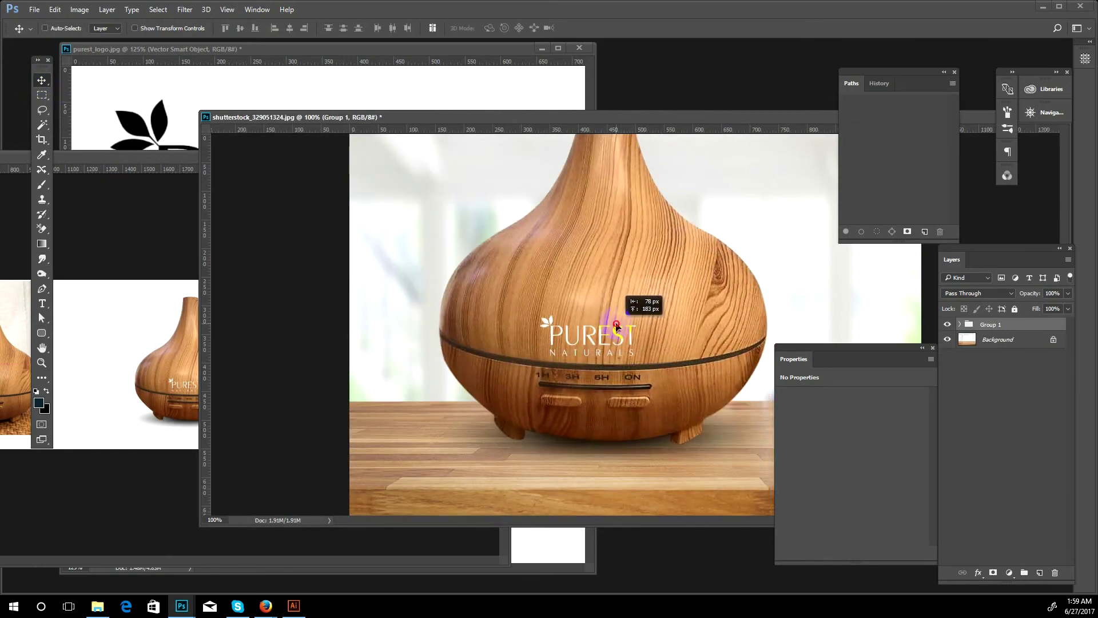
{"action": "key", "text": "ctrl+minus"}
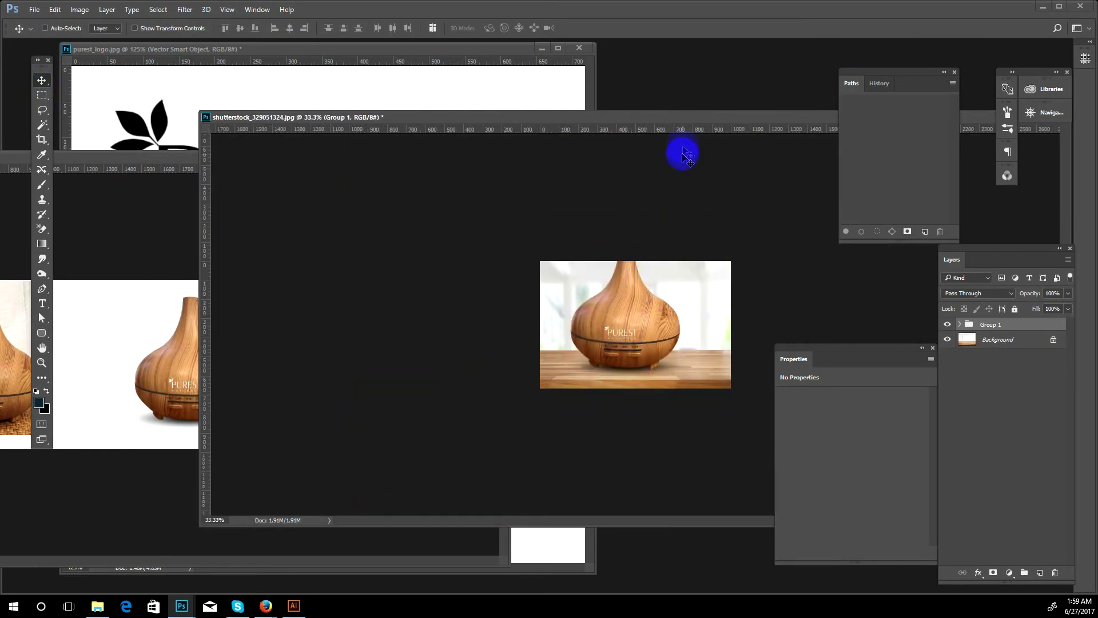
{"action": "key", "text": "ctrl+shift+e"}
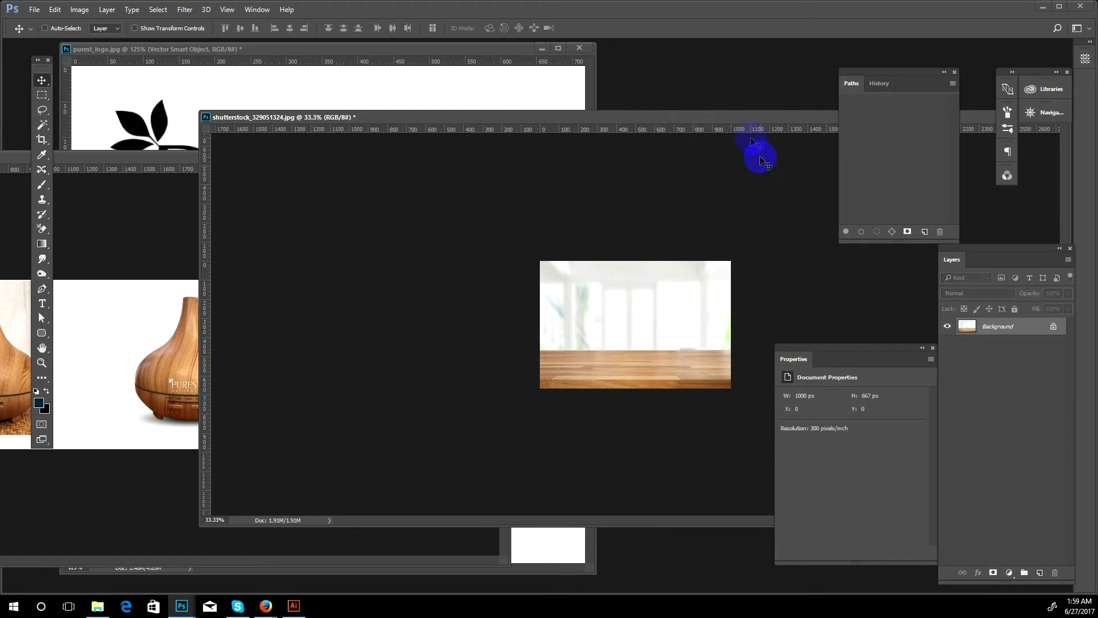
- Resize the tabletop background image to 1500 px wide
{"action": "right_click", "coordinate": [750, 116]}
{"action": "left_click", "coordinate": [764, 138]}
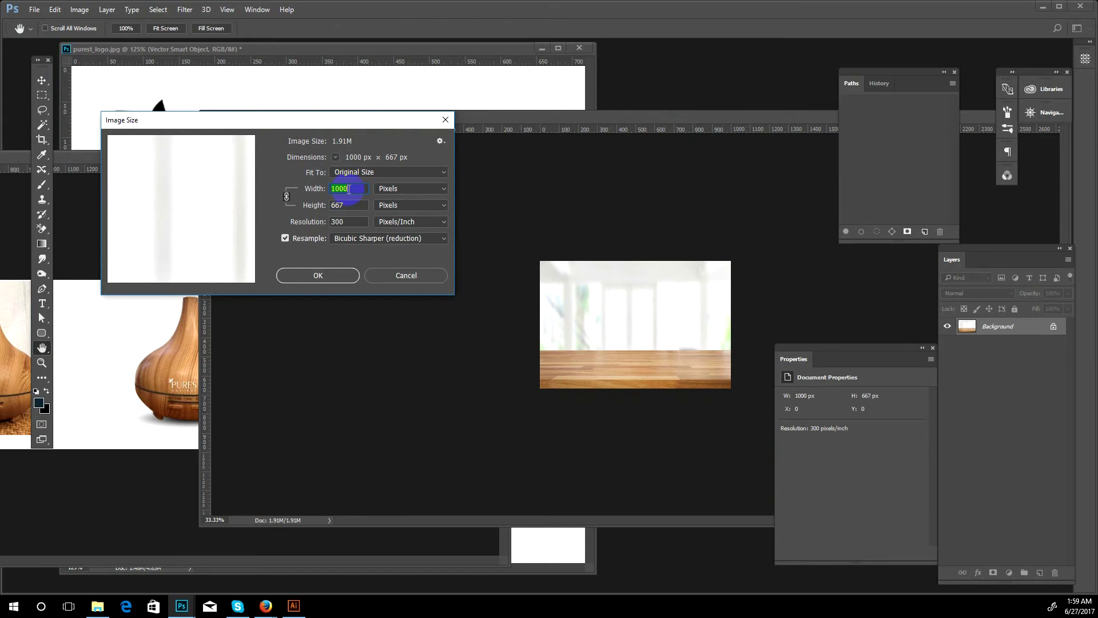
{"action": "type", "text": "1500"}
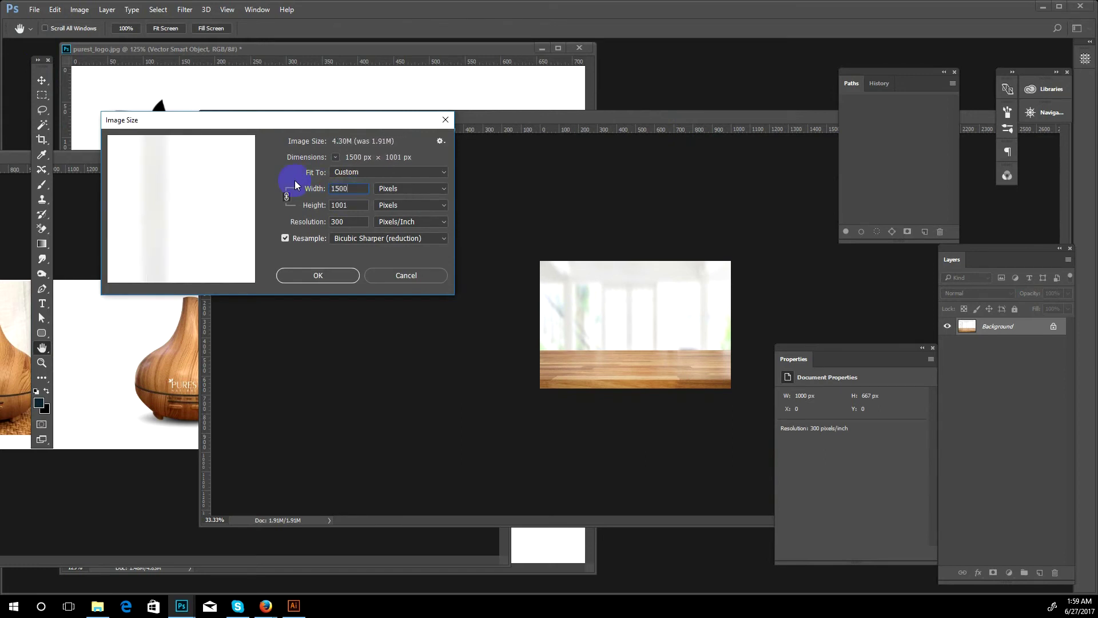
{"action": "left_click", "coordinate": [342, 275]}
- Drag Group 1 into the 1500 px backdrop and set the diffuser on the tabletop
{"action": "key", "text": "v"}
{"action": "mouse_move", "coordinate": [128, 326]}
{"action": "left_mouse_down"}
{"action": "mouse_move", "coordinate": [316, 386]}
{"action": "mouse_move", "coordinate": [625, 364]}
{"action": "left_mouse_up"}
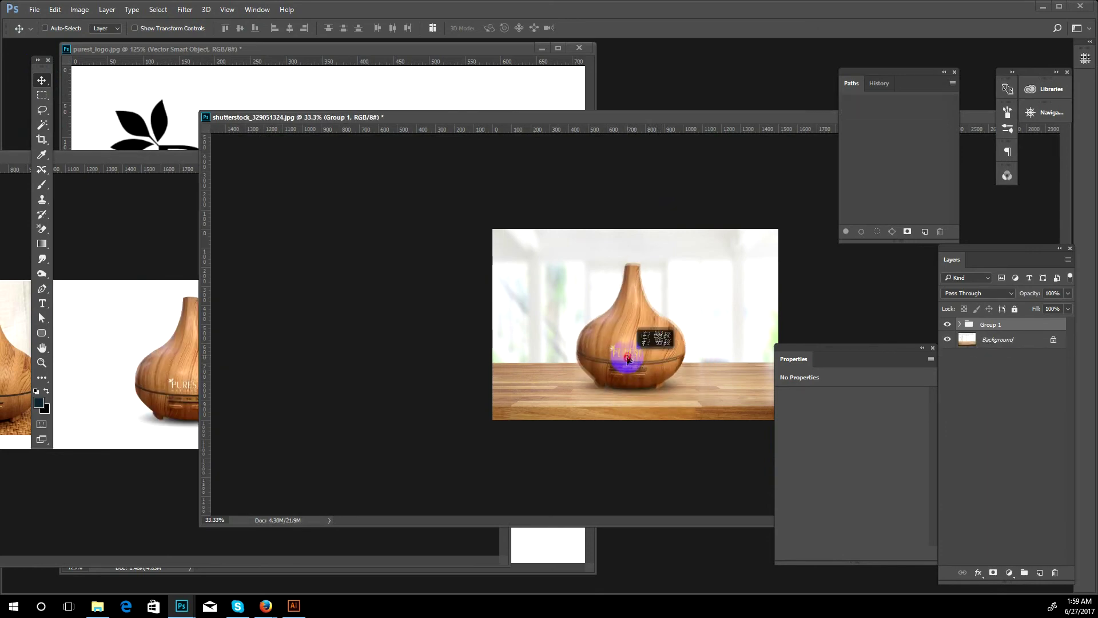
{"action": "left_click_drag", "start_coordinate": [625, 365], "coordinate": [623, 364]}
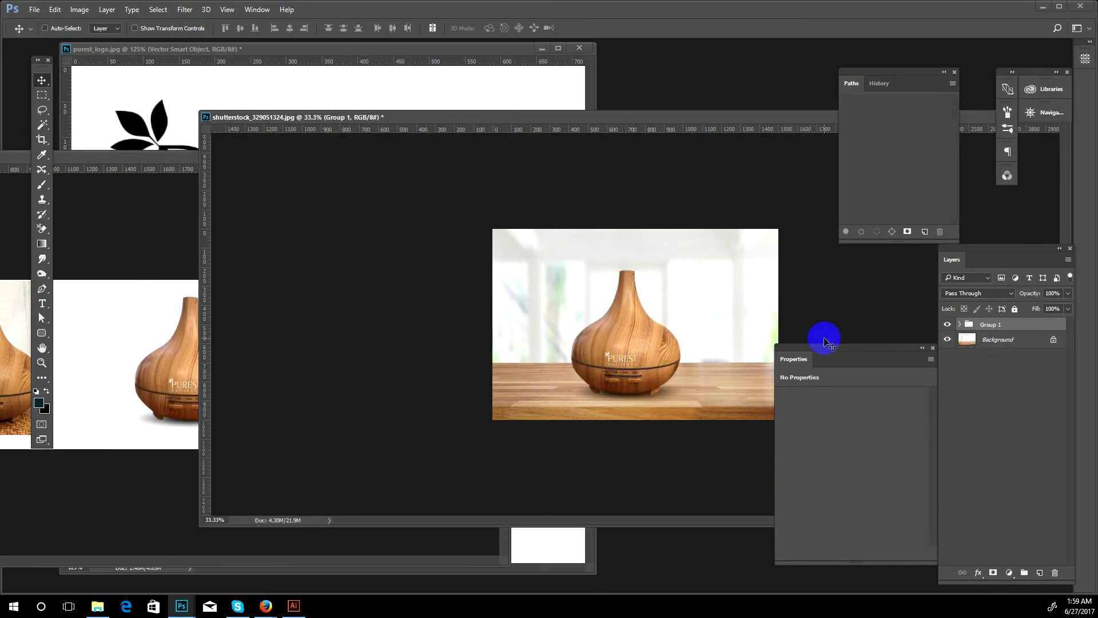
{"action": "key", "text": "f"}
{"action": "key", "text": "ctrl+plus"}
{"action": "key", "text": "ctrl+plus"}
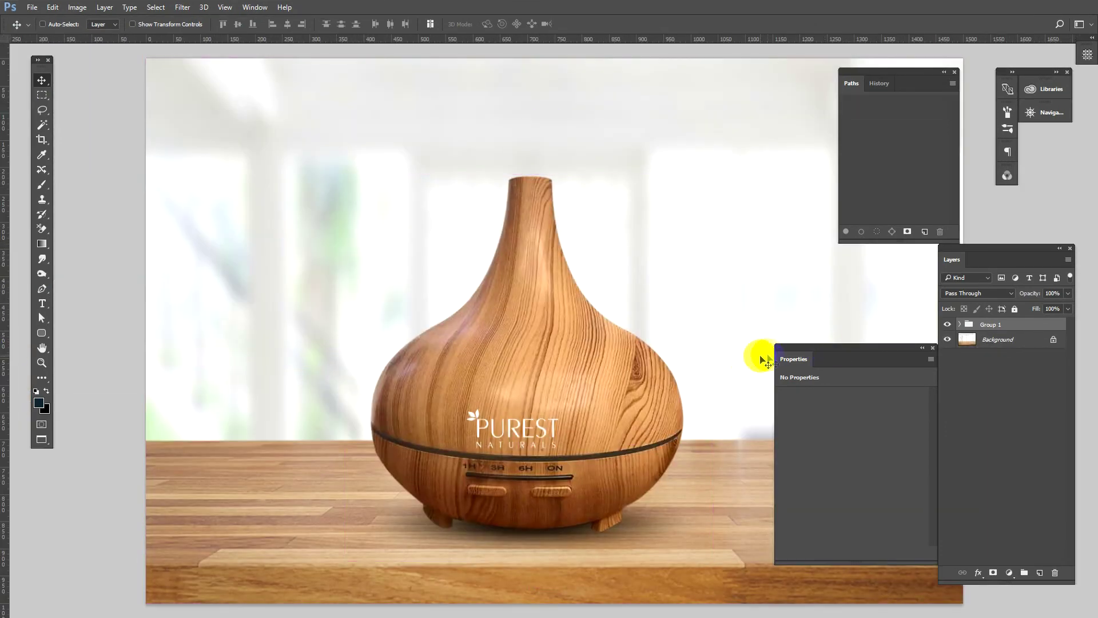
- Stretch the Shadow layer to 130% height and reposition it beneath the diffuser base
{"action": "key", "text": "ctrl+minus"}
{"action": "left_click", "coordinate": [960, 325]}
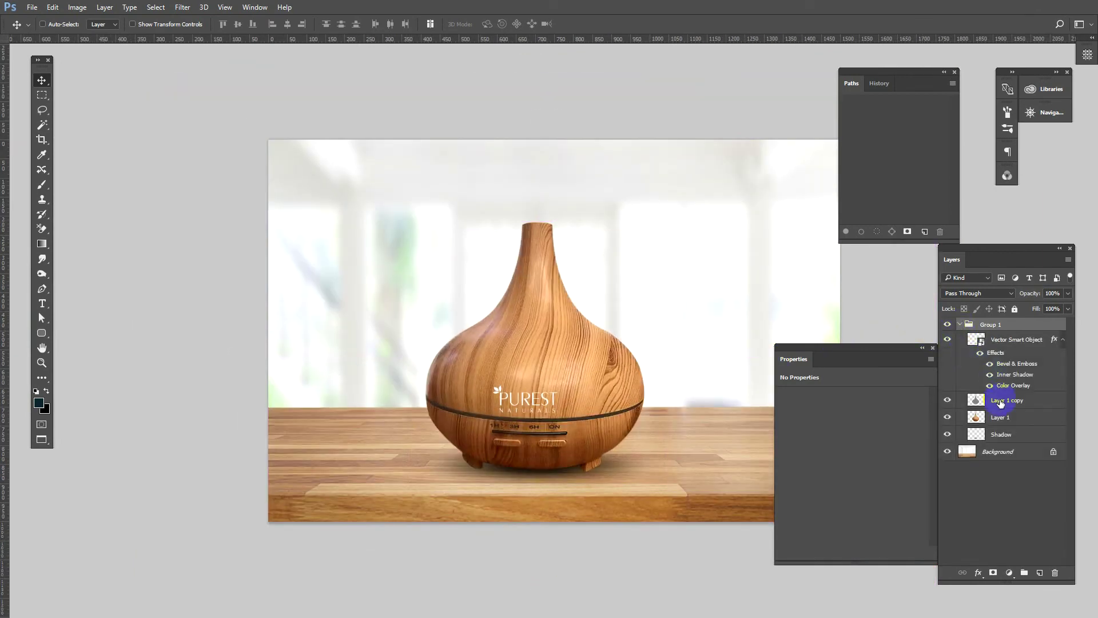
{"action": "left_click", "coordinate": [1001, 402]}
{"action": "left_click", "coordinate": [1009, 434]}
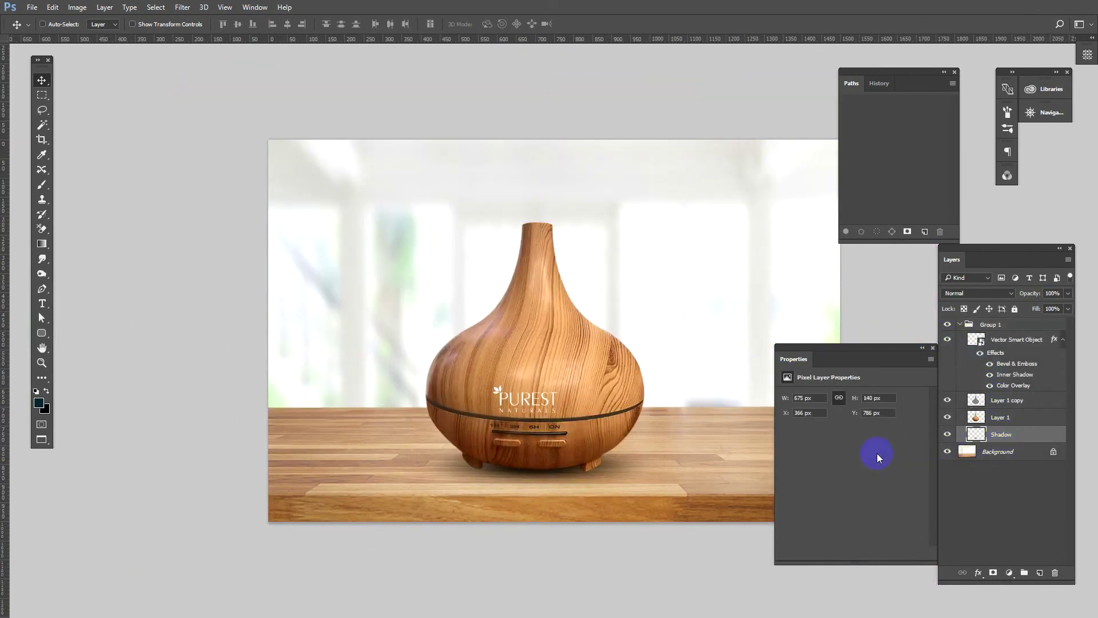
{"action": "left_click_drag", "start_coordinate": [589, 439], "coordinate": [588, 440]}
{"action": "key", "text": "ctrl+t"}
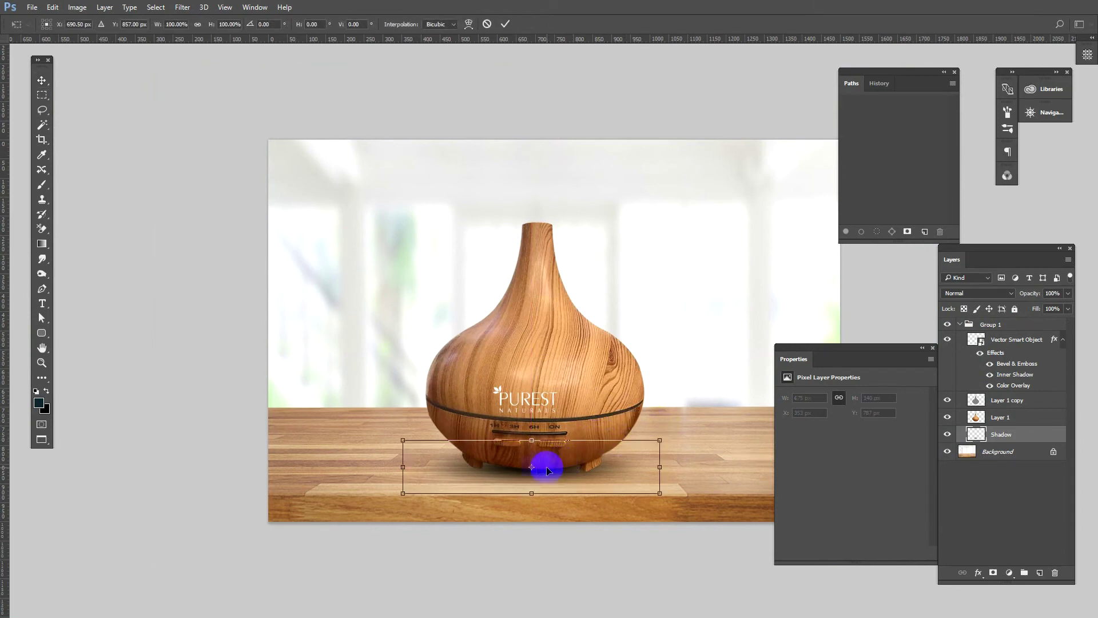
{"action": "left_click_drag", "start_coordinate": [540, 440], "coordinate": [539, 409]}
{"action": "left_click_drag", "start_coordinate": [551, 447], "coordinate": [561, 456]}
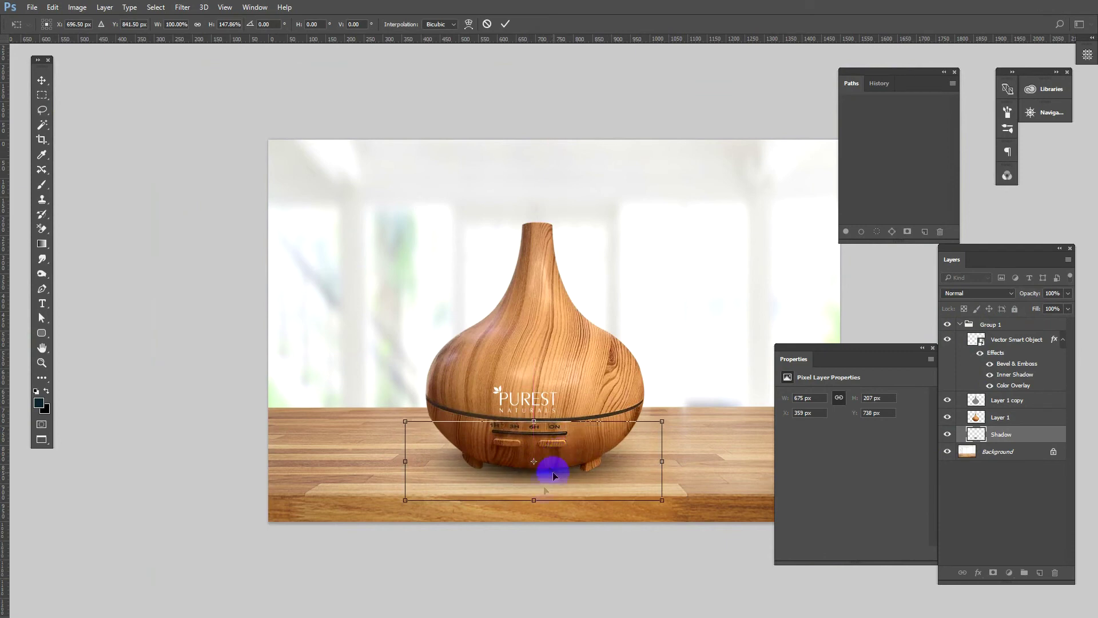
{"action": "left_click_drag", "start_coordinate": [535, 501], "coordinate": [536, 491]}
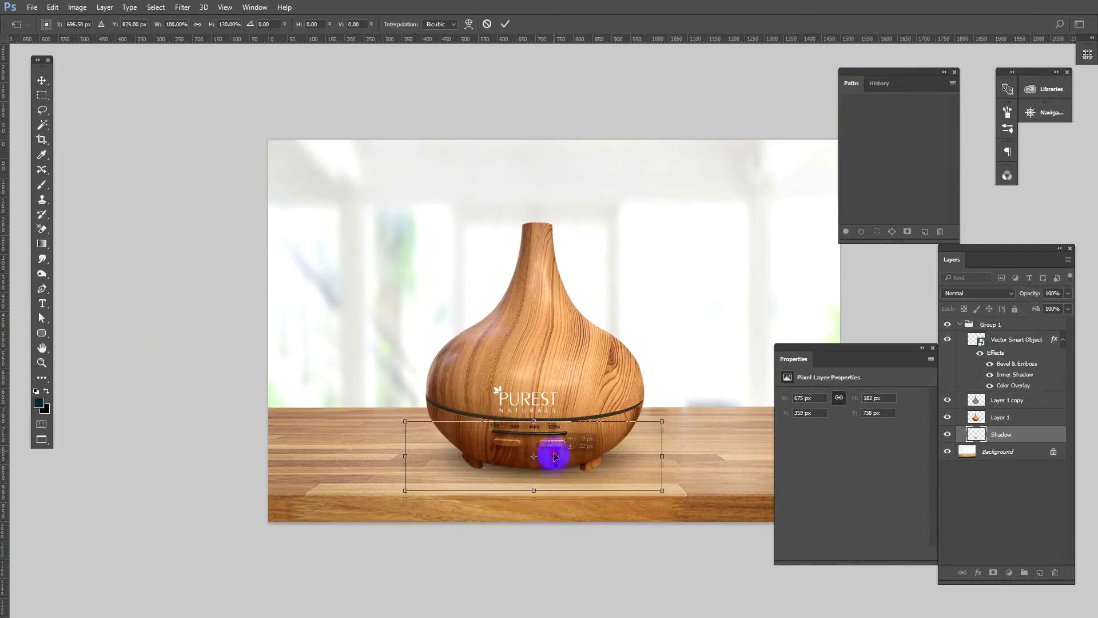
{"action": "left_click_drag", "start_coordinate": [555, 454], "coordinate": [551, 461]}
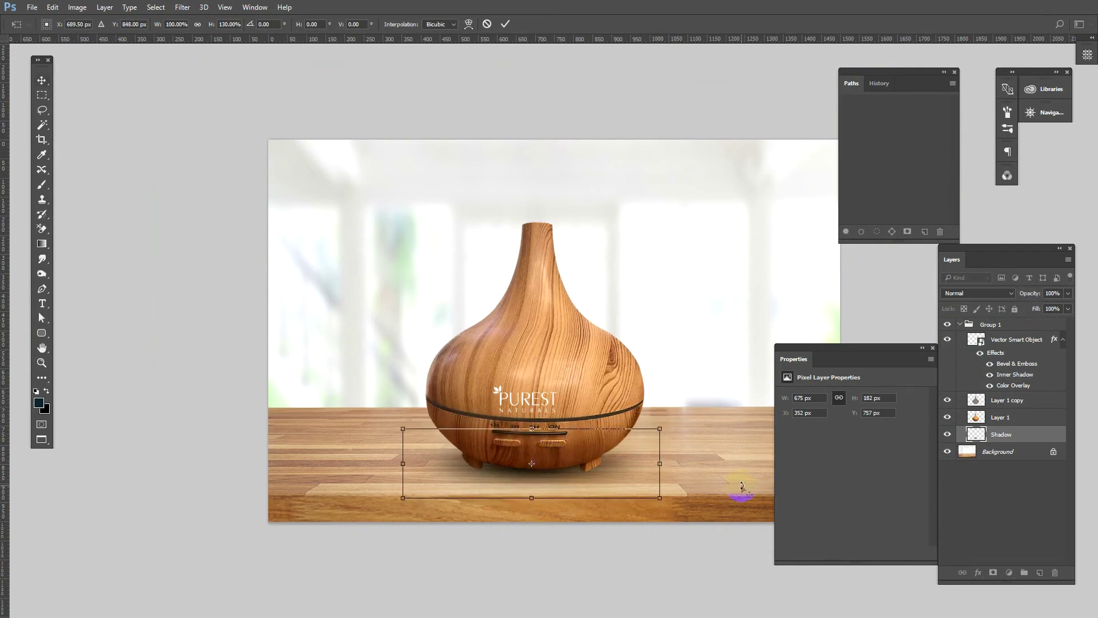
{"action": "key", "text": "Return"}
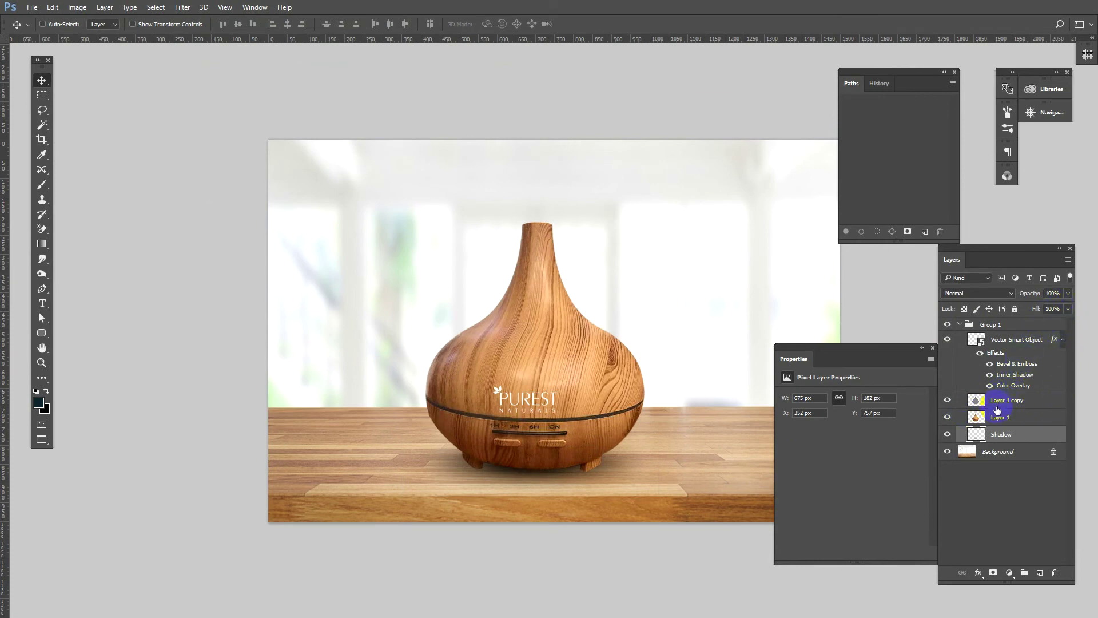
- Duplicate the shadow at 60% opacity and nudge the copy slightly right
{"action": "key", "text": "ctrl+j"}
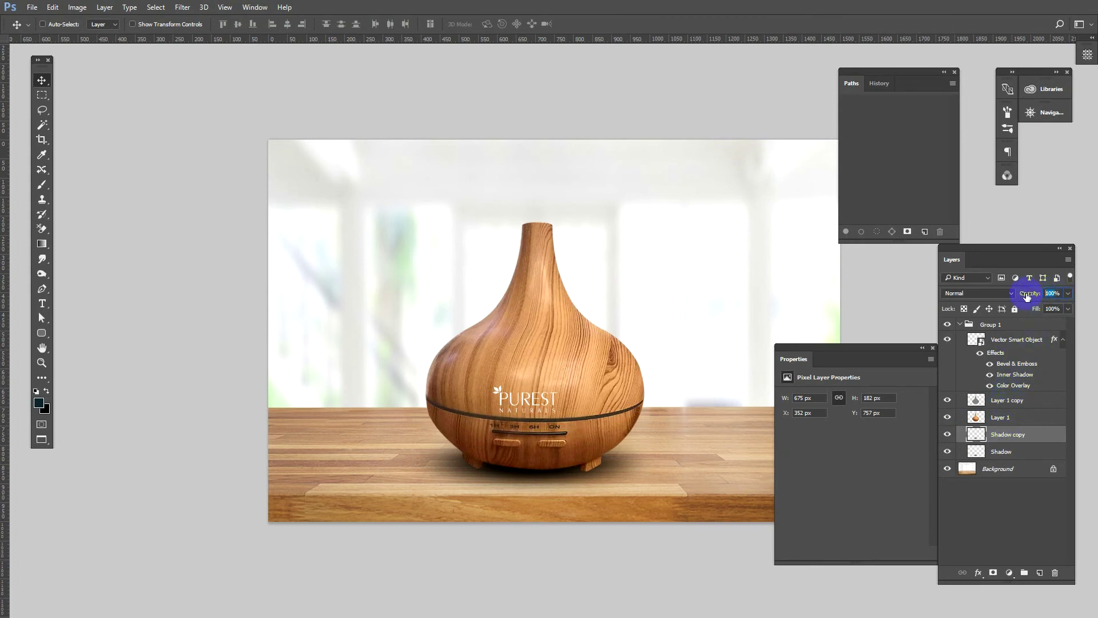
{"action": "type", "text": "60"}
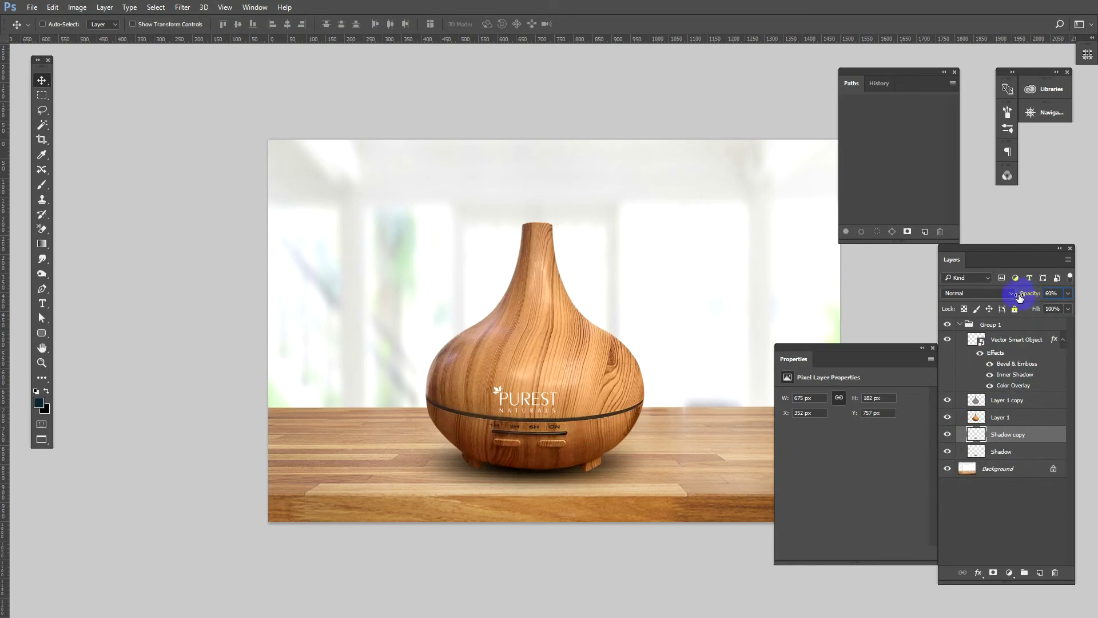
{"action": "left_click_drag", "start_coordinate": [389, 125], "coordinate": [393, 127]}
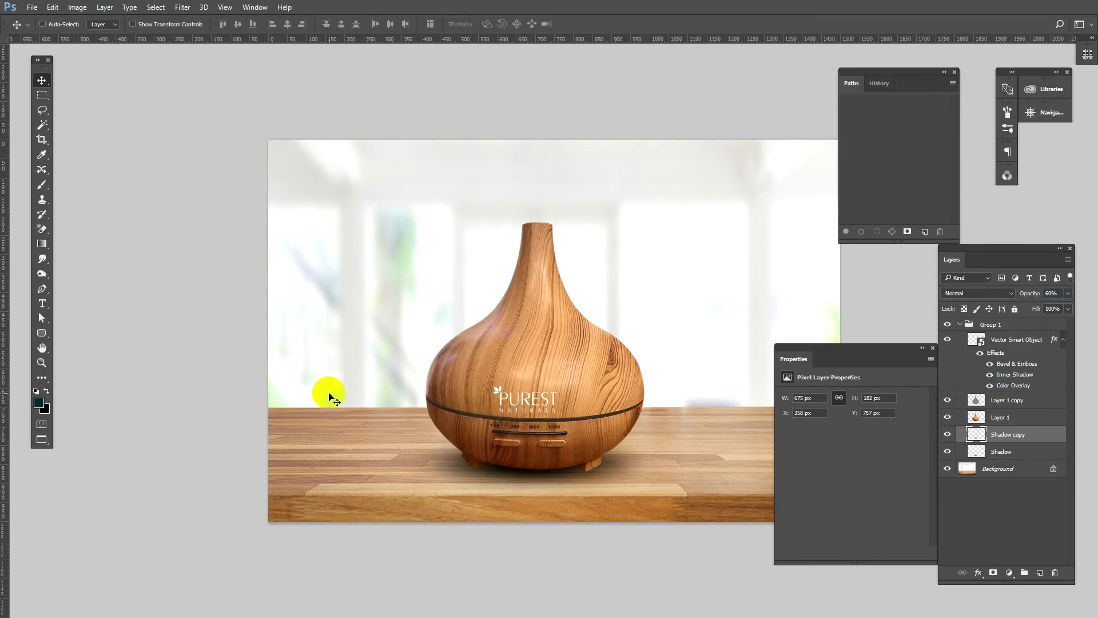
{"action": "key", "text": "f"}
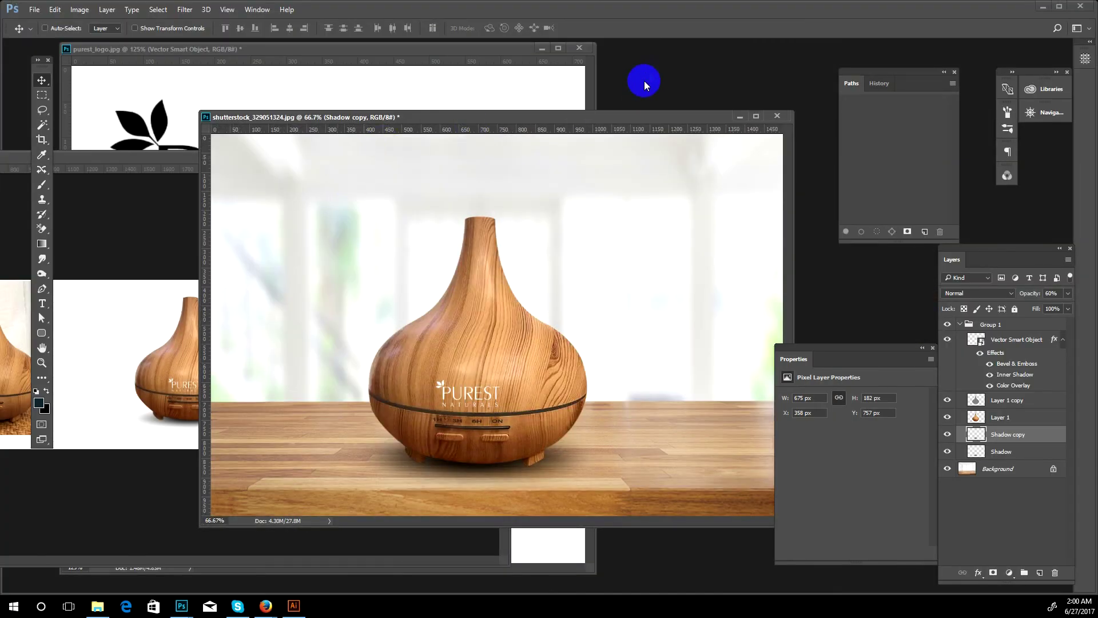
- Browse to Desktop > Purest > Lifestyle Background and double-click a background image
{"action": "key", "text": "ctrl+o"}
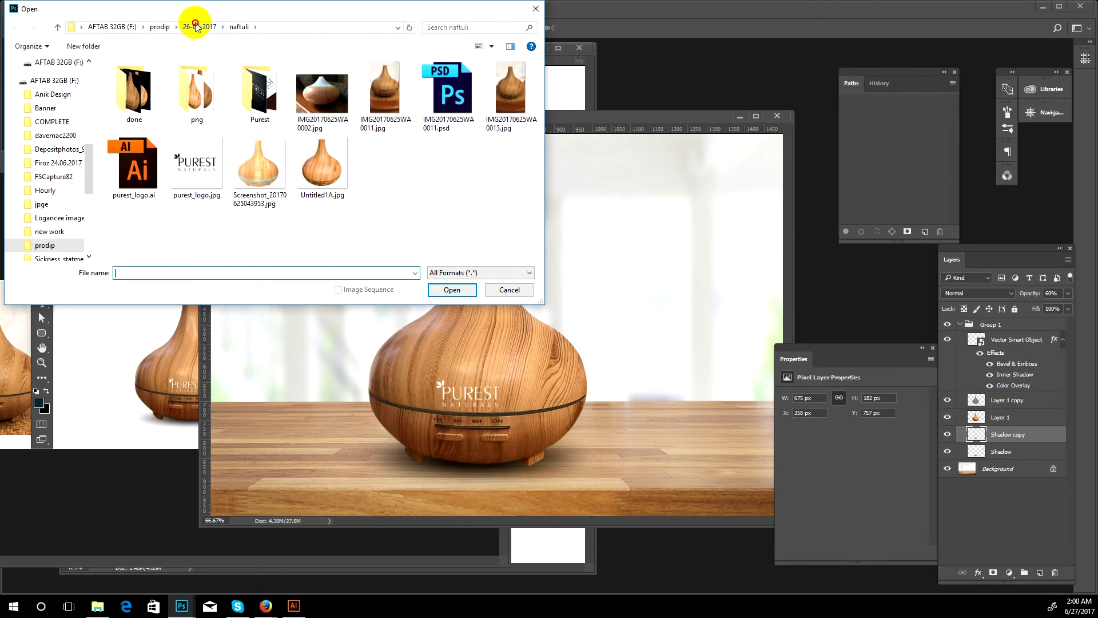
{"action": "left_click", "coordinate": [195, 27]}
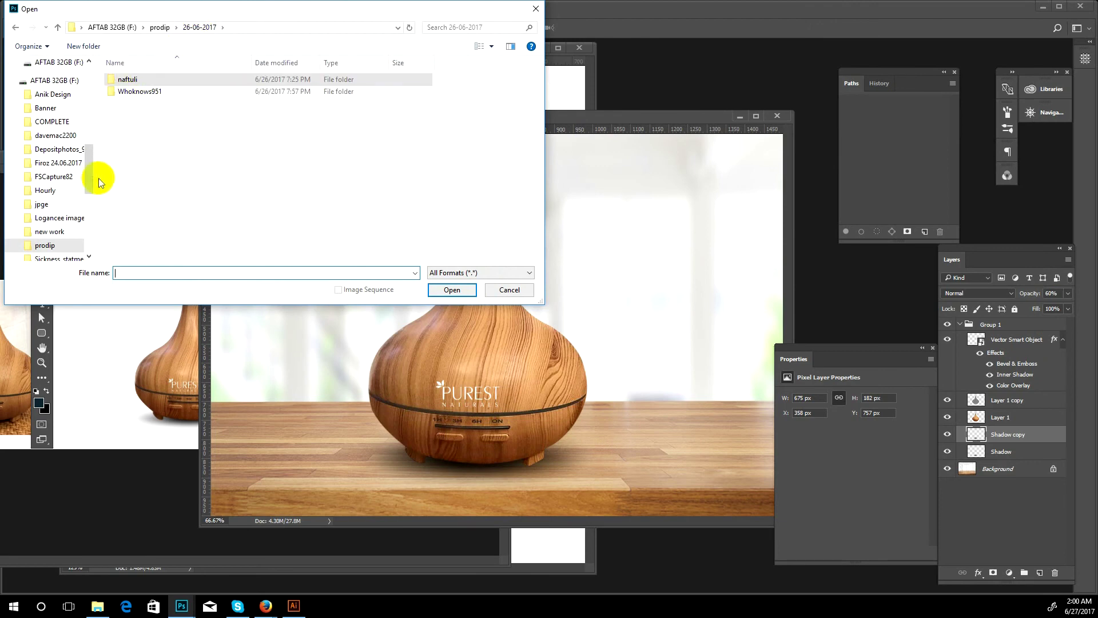
{"action": "left_click_drag", "start_coordinate": [91, 172], "coordinate": [89, 153]}
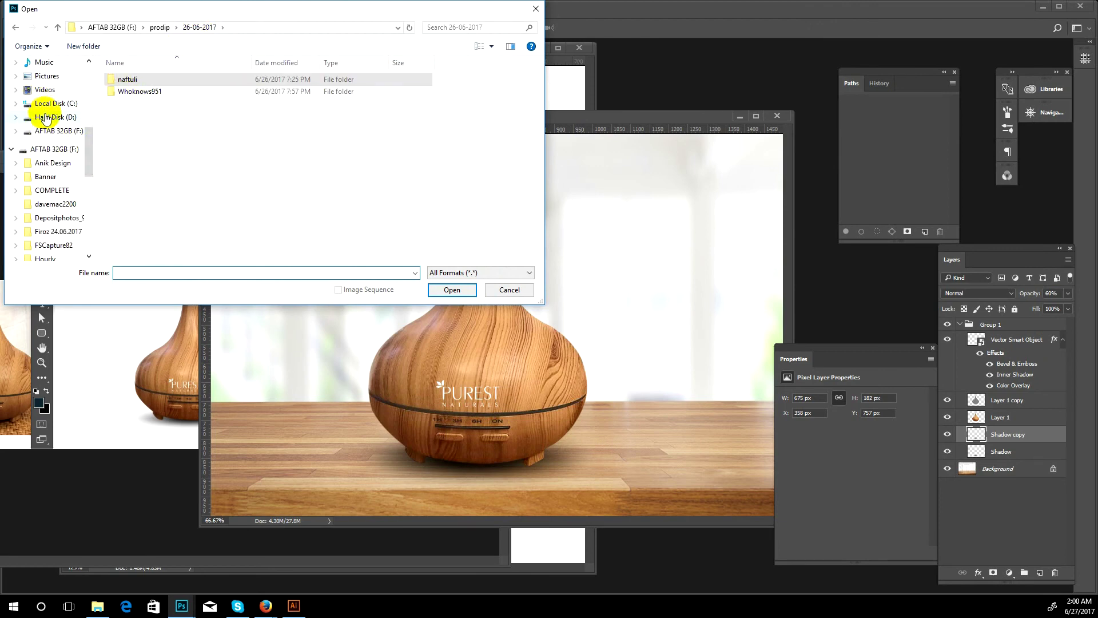
{"action": "left_click_drag", "start_coordinate": [89, 128], "coordinate": [88, 111]}
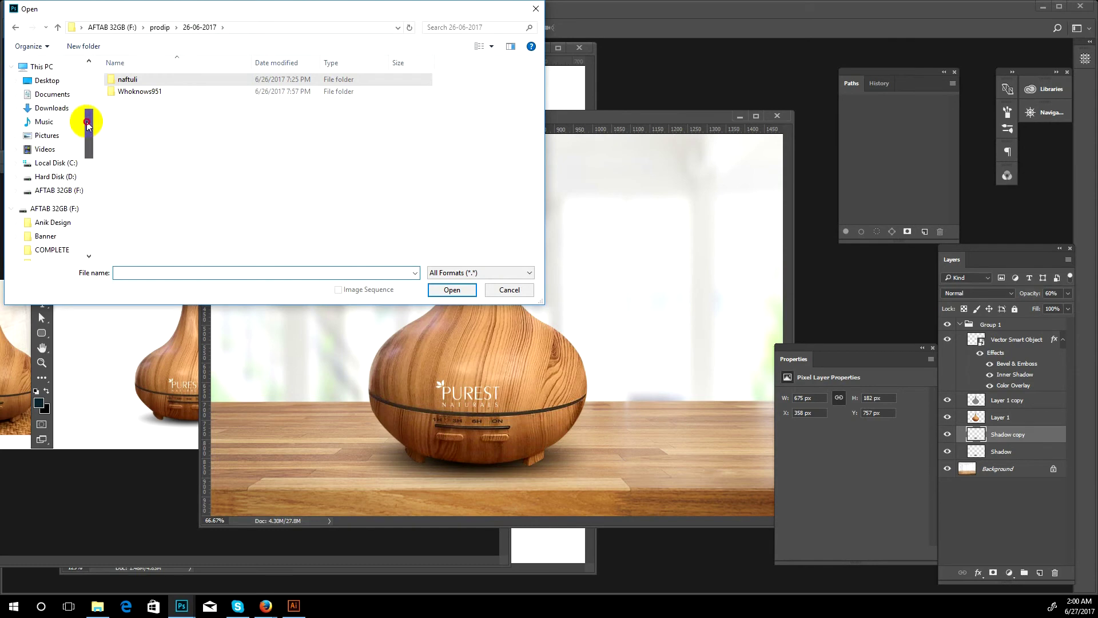
{"action": "left_click", "coordinate": [47, 81]}
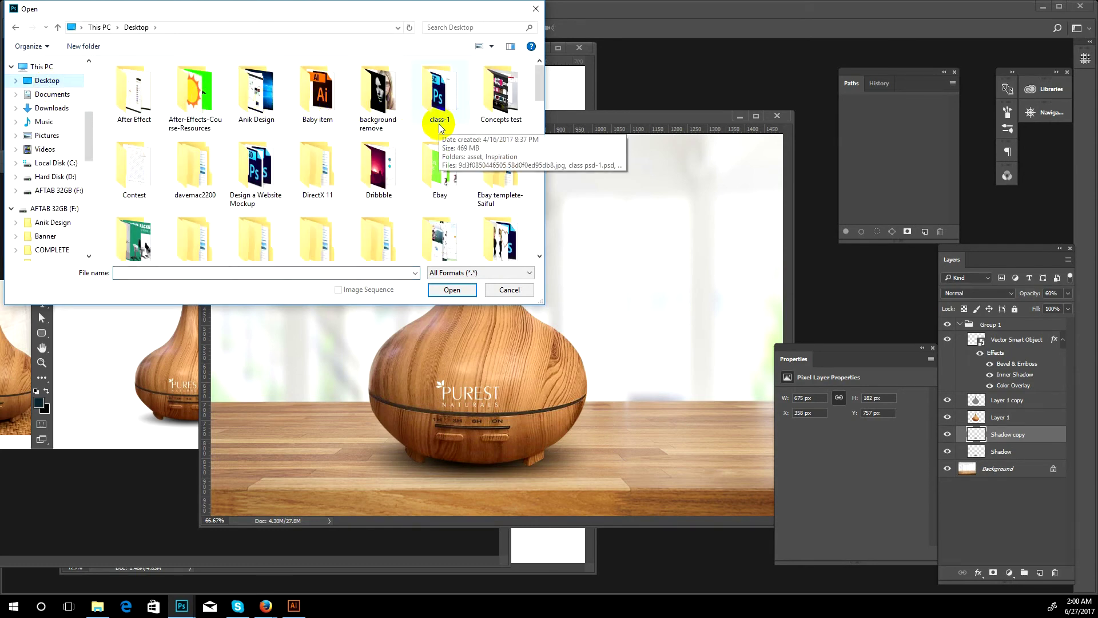
{"action": "scroll", "coordinate": [439, 189], "scroll_direction": "down", "scroll_amount": 1}
{"action": "scroll", "coordinate": [438, 189], "scroll_direction": "down", "scroll_amount": 1}
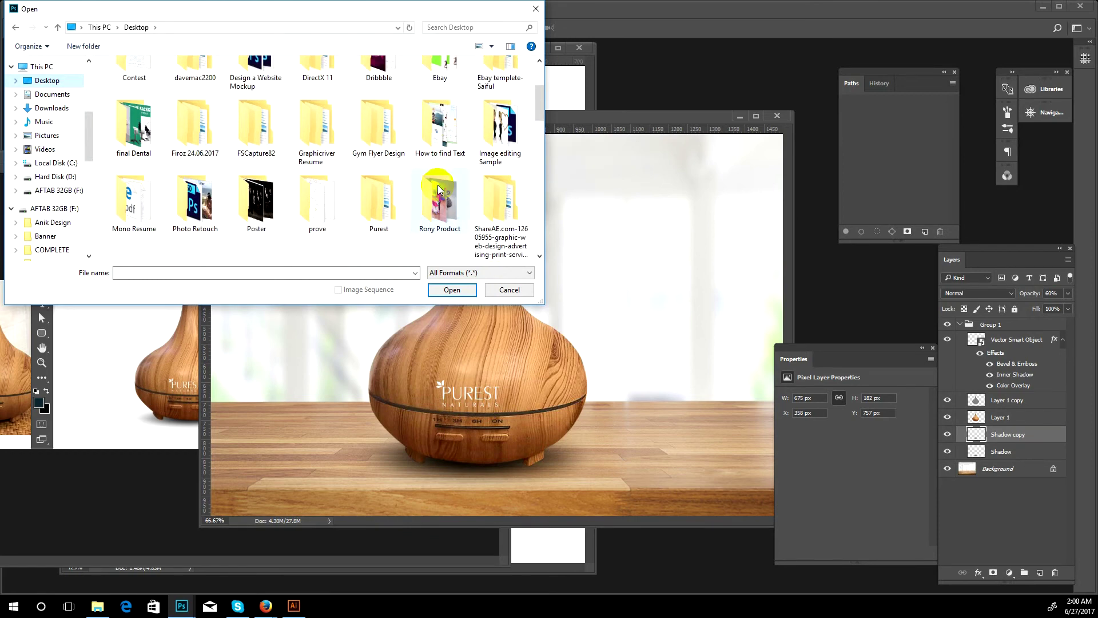
{"action": "double_click", "coordinate": [387, 192]}
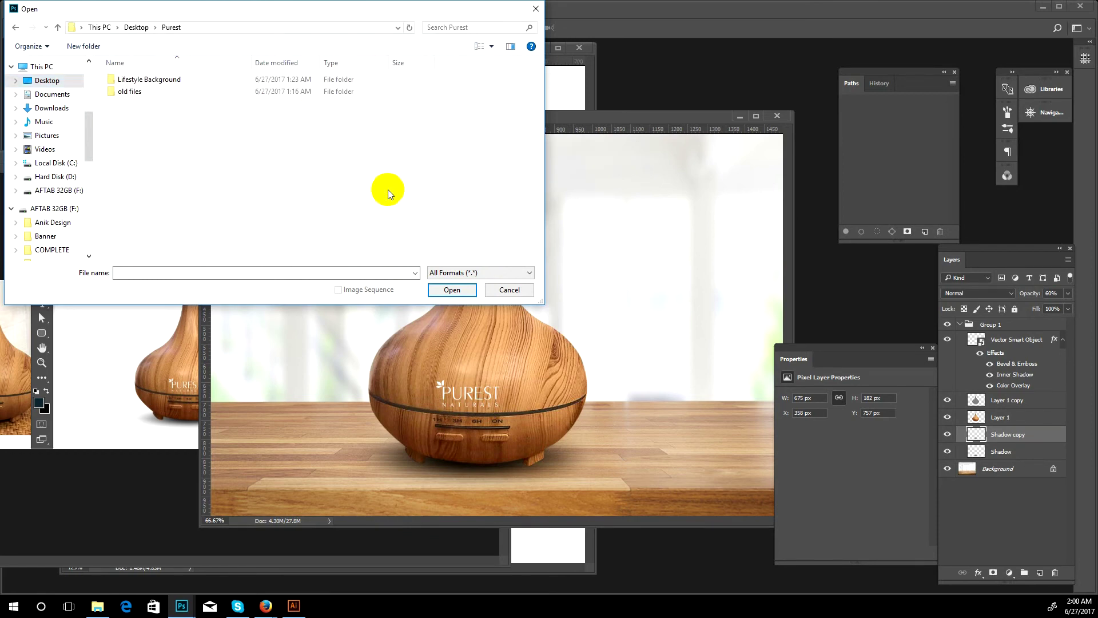
{"action": "double_click", "coordinate": [171, 80]}
{"action": "double_click", "coordinate": [200, 91]}
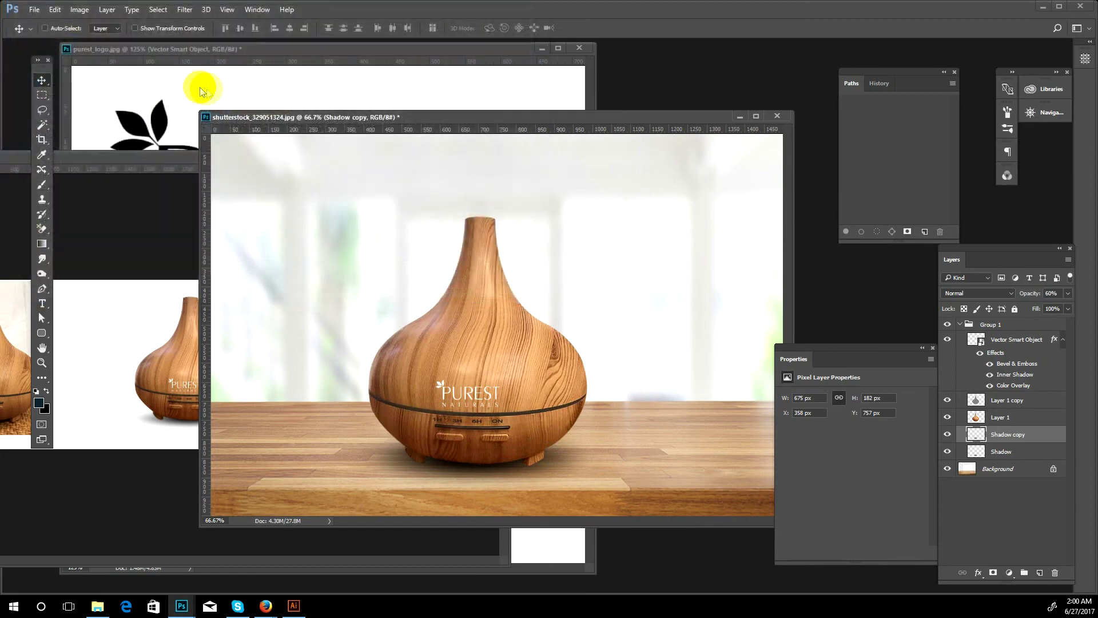
- Resize the pomegranate-tree tabletop image to 1500 px wide
{"action": "left_click_drag", "start_coordinate": [556, 128], "coordinate": [572, 90]}
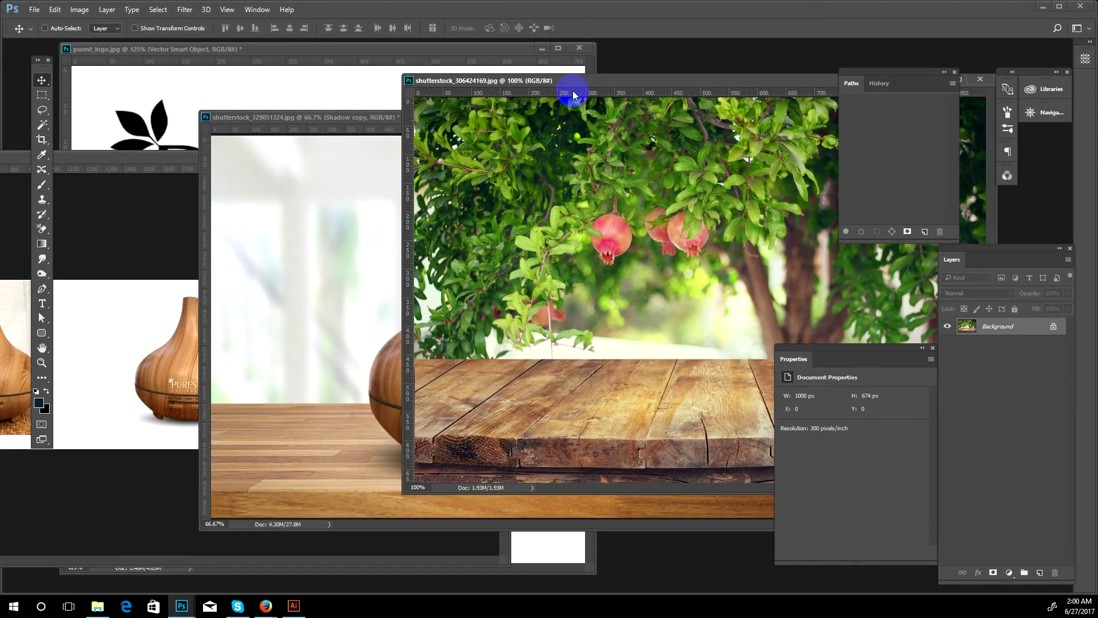
{"action": "key", "text": "ctrl+alt+i"}
{"action": "type", "text": "1500"}
{"action": "key", "text": "Return"}
{"action": "key", "text": "ctrl+minus"}
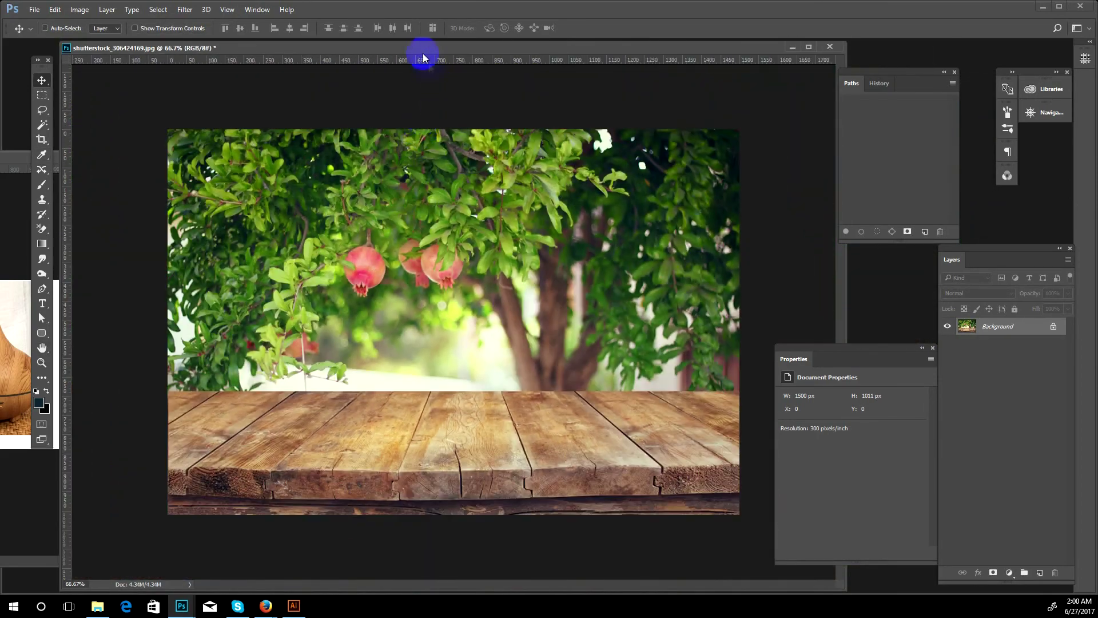
{"action": "left_click_drag", "start_coordinate": [423, 50], "coordinate": [440, 221]}
- Bring the diffuser's Group 1 into the pomegranate image and place it on the wooden planks
{"action": "left_click", "coordinate": [430, 170]}
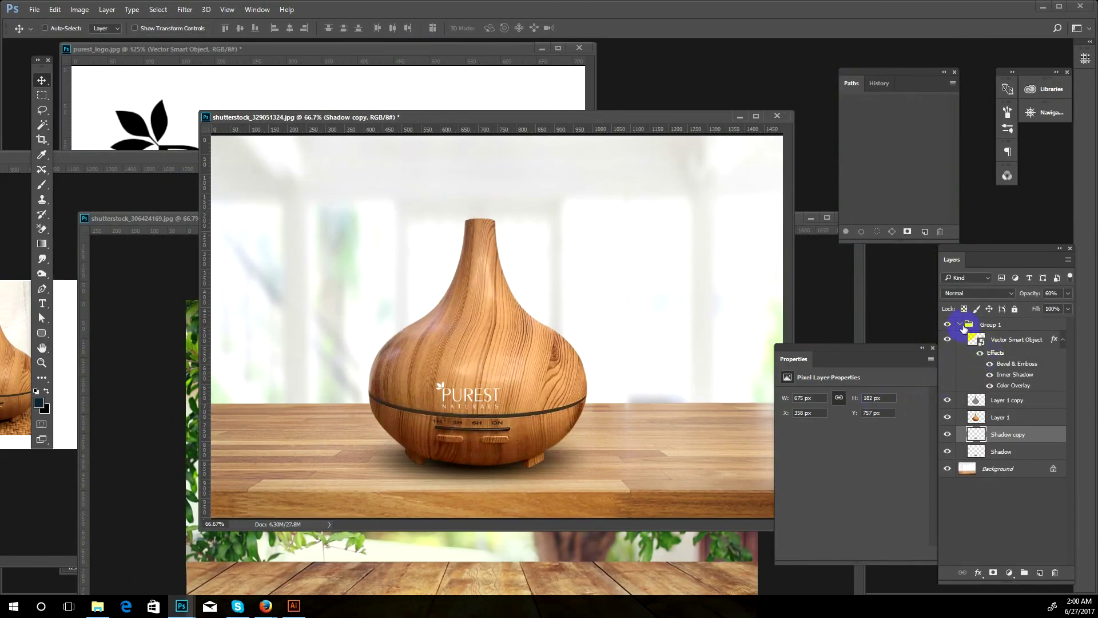
{"action": "left_click", "coordinate": [960, 324]}
{"action": "left_click_drag", "start_coordinate": [679, 117], "coordinate": [554, 105]}
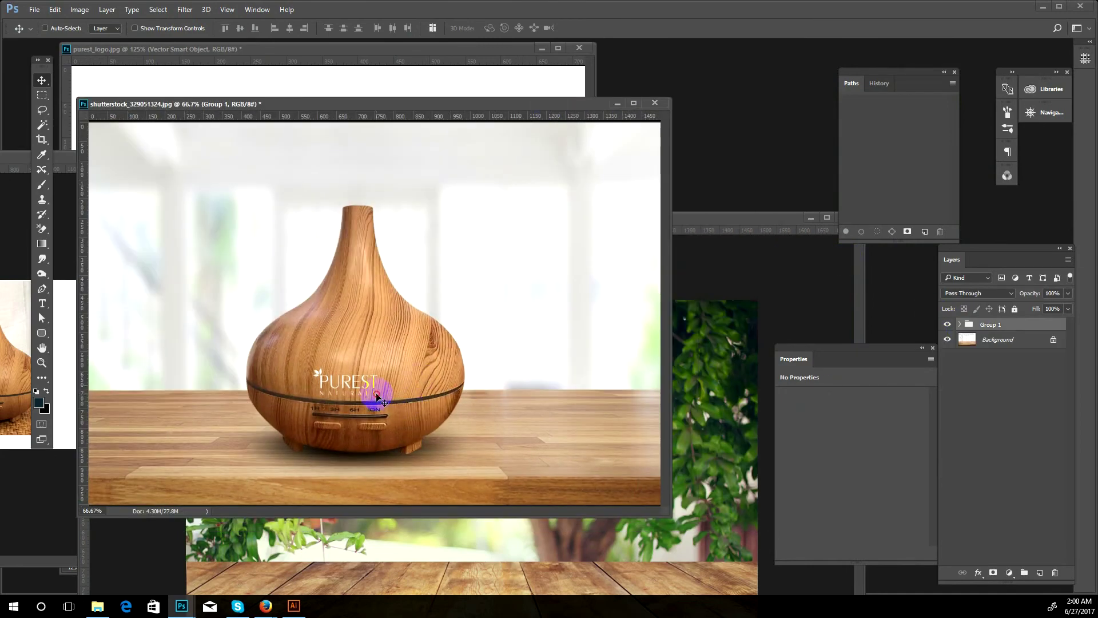
{"action": "left_click_drag", "start_coordinate": [382, 403], "coordinate": [477, 532]}
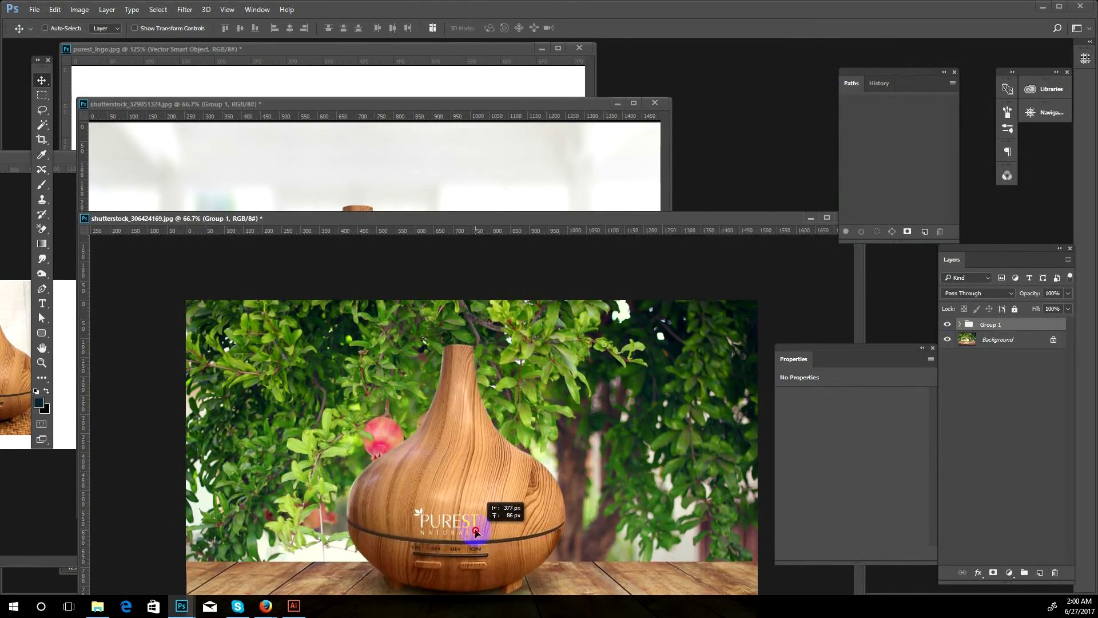
{"action": "key", "text": "ctrl+minus"}
{"action": "key", "text": "ctrl+minus"}
{"action": "left_click_drag", "start_coordinate": [477, 532], "coordinate": [458, 519]}
{"action": "key", "text": "f"}
{"action": "key", "text": "ctrl+0"}
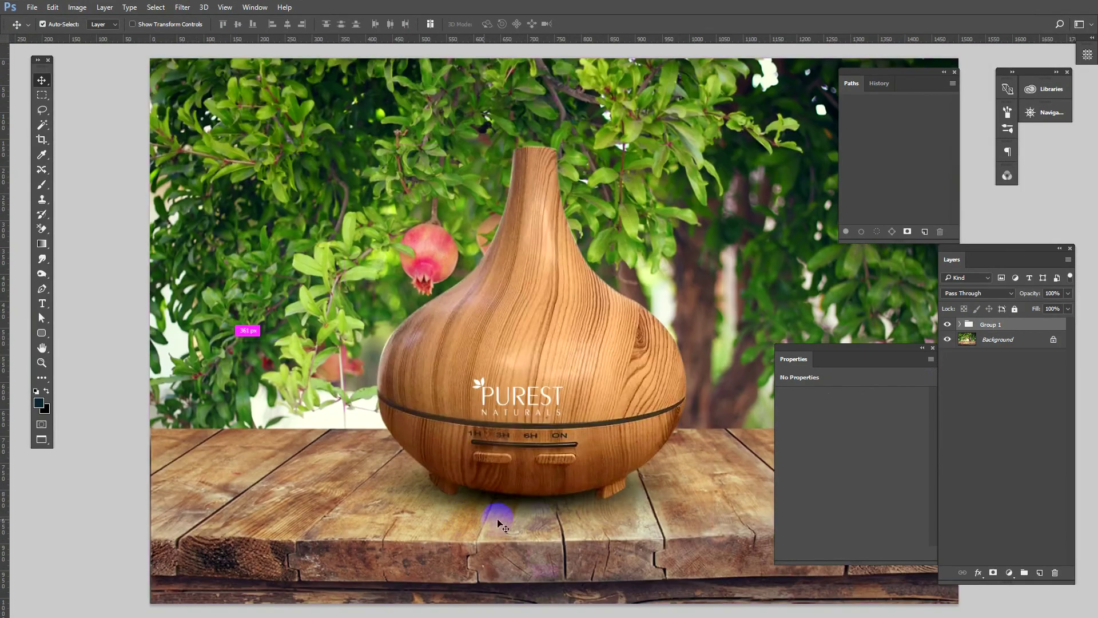
{"action": "left_click_drag", "start_coordinate": [575, 408], "coordinate": [585, 405]}
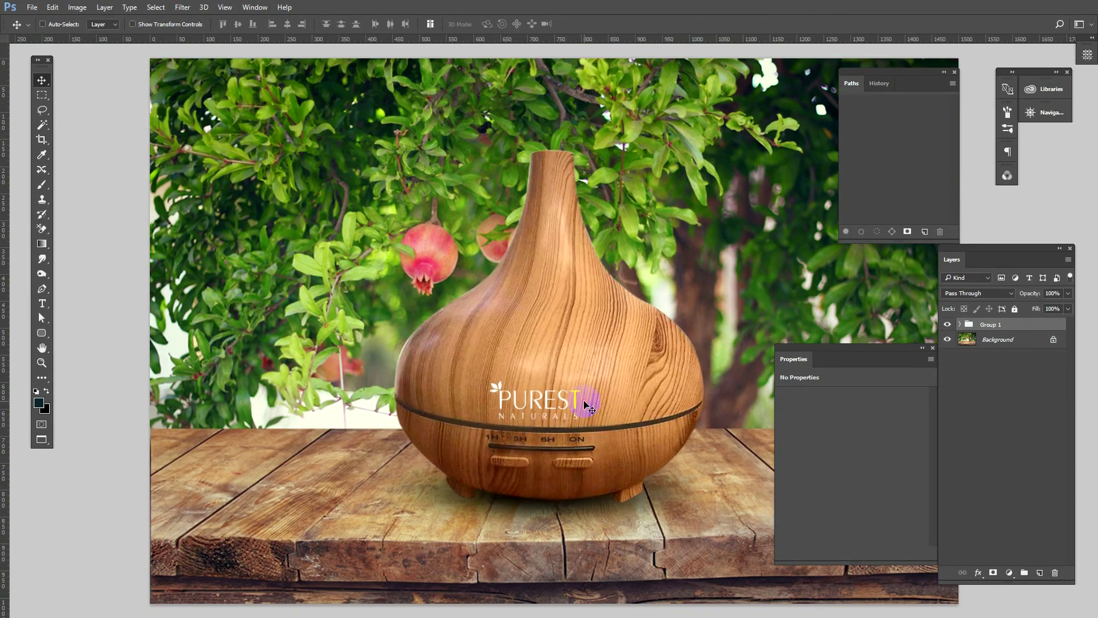
- Duplicate the pomegranate image's Background layer into a Background copy
{"action": "left_click", "coordinate": [978, 341]}
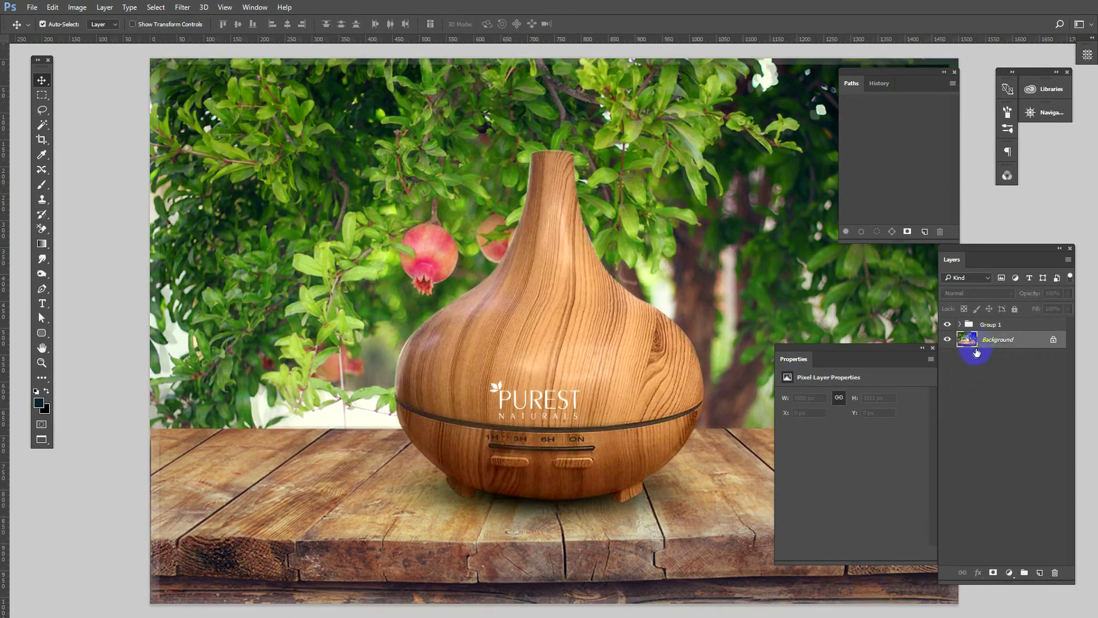
{"action": "key", "text": "ctrl+minus"}
{"action": "key", "text": "ctrl+j"}
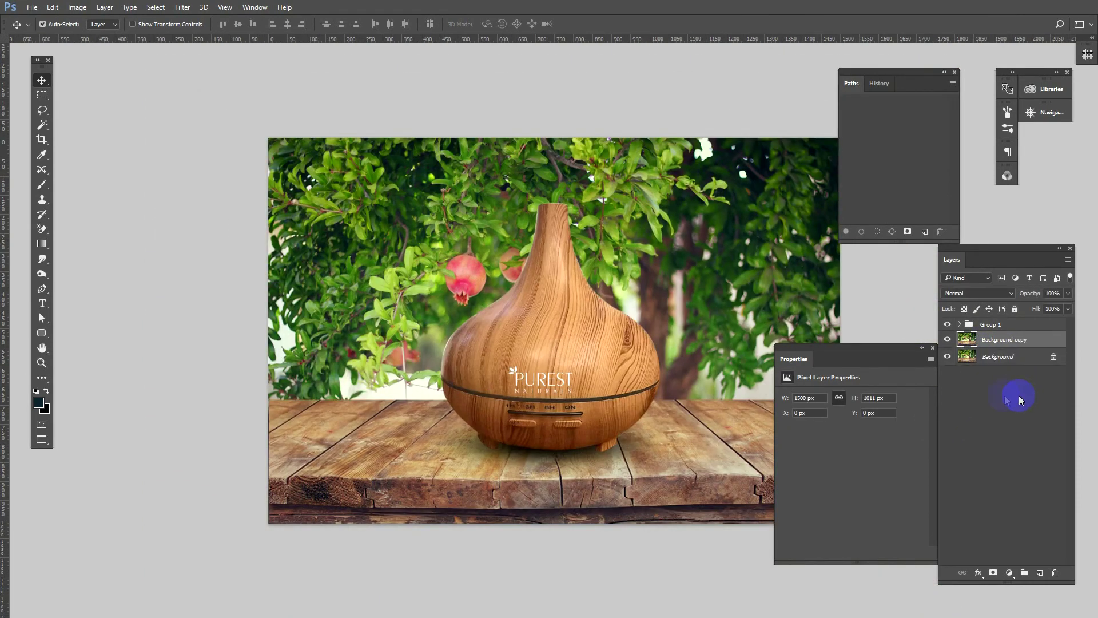
- Marquee-select the pomegranate-tree area above the tabletop
{"action": "left_click", "coordinate": [42, 95]}
{"action": "left_click_drag", "start_coordinate": [226, 111], "coordinate": [955, 399]}
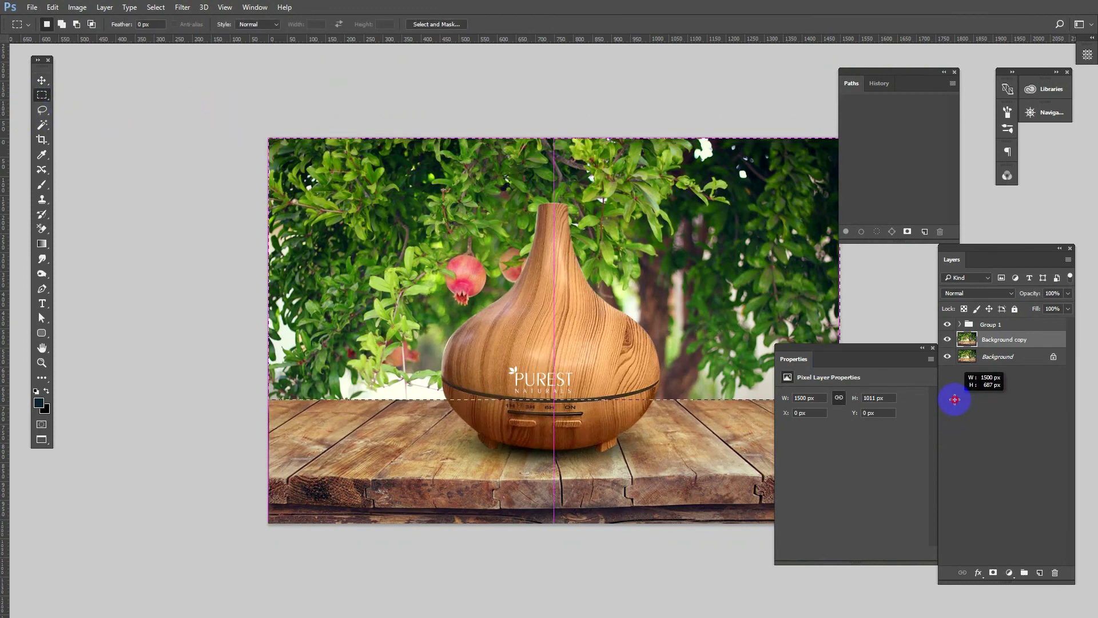
{"action": "left_click_drag", "start_coordinate": [954, 400], "coordinate": [954, 399]}
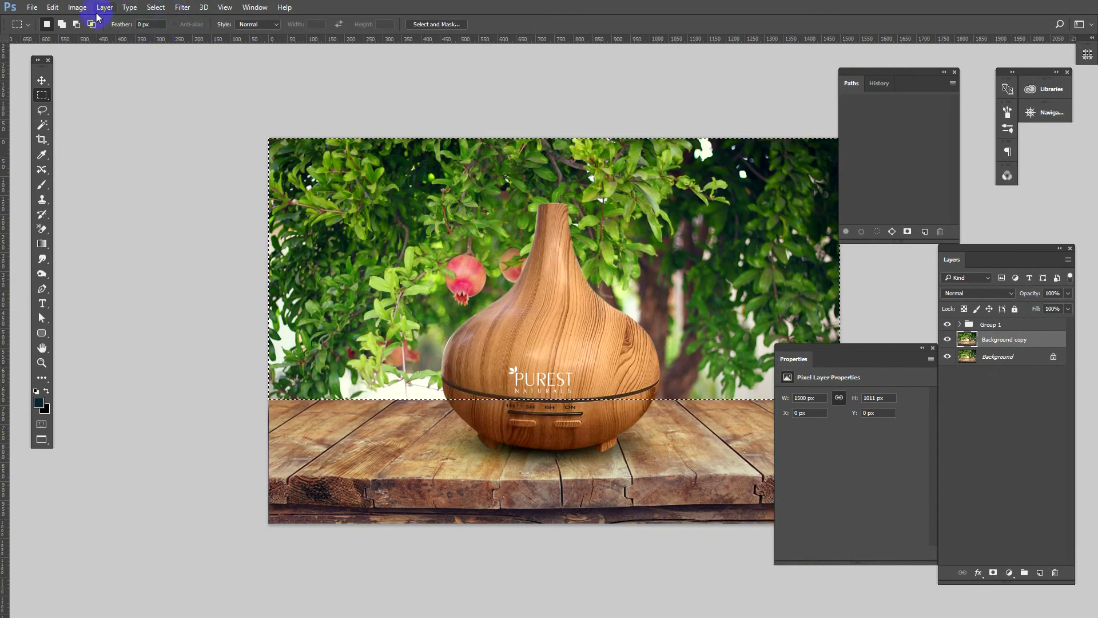
{"action": "left_click", "coordinate": [156, 7]}
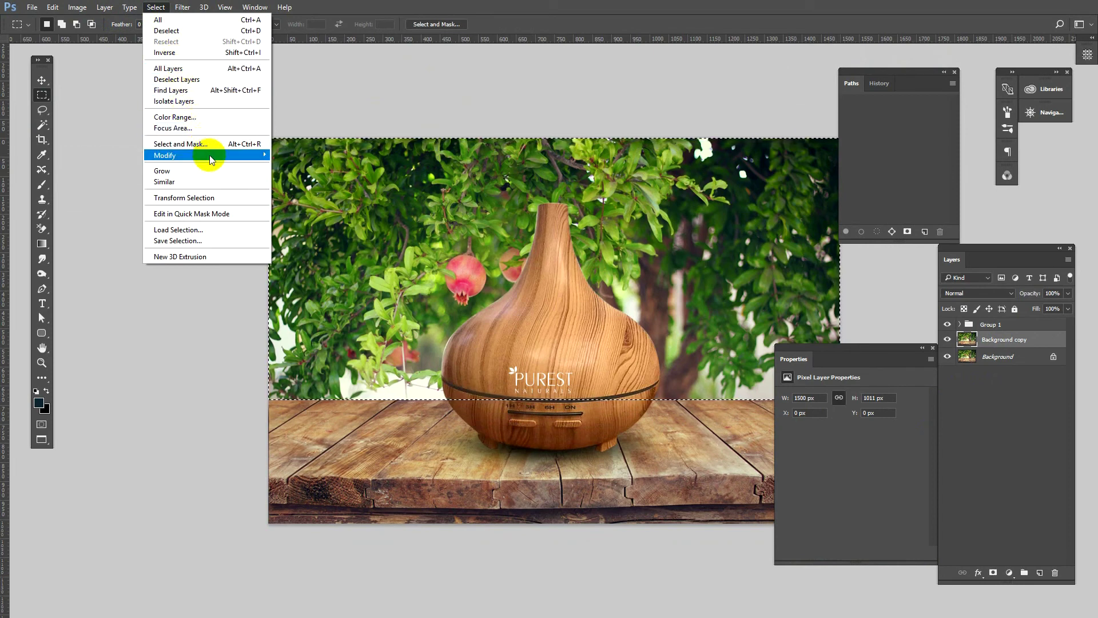
{"action": "mouse_move", "coordinate": [165, 155]}
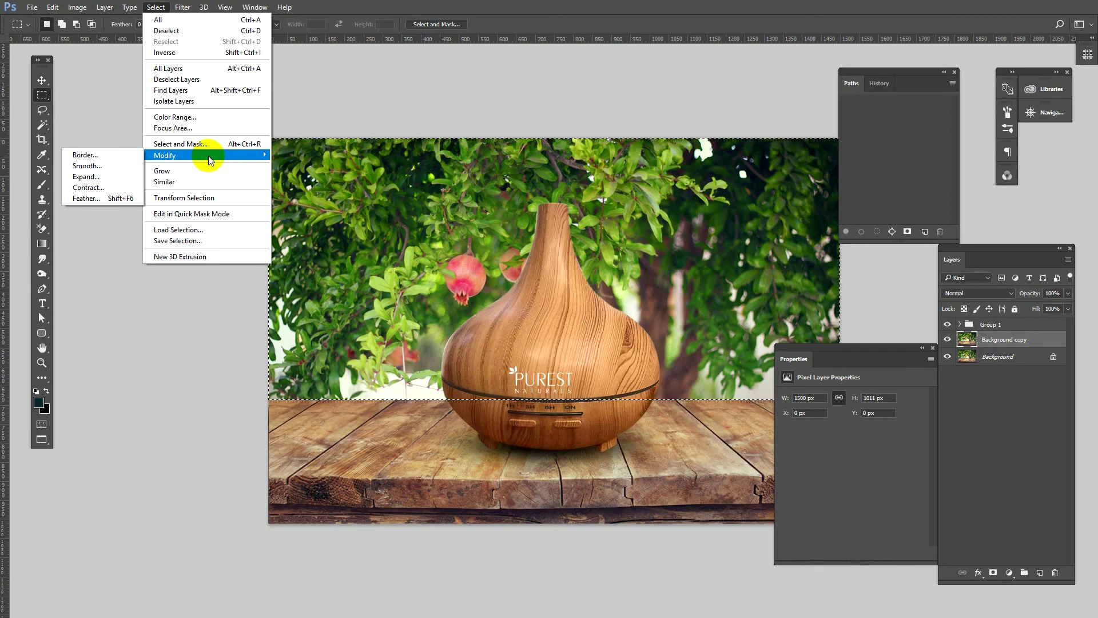
{"action": "left_click", "coordinate": [287, 96]}
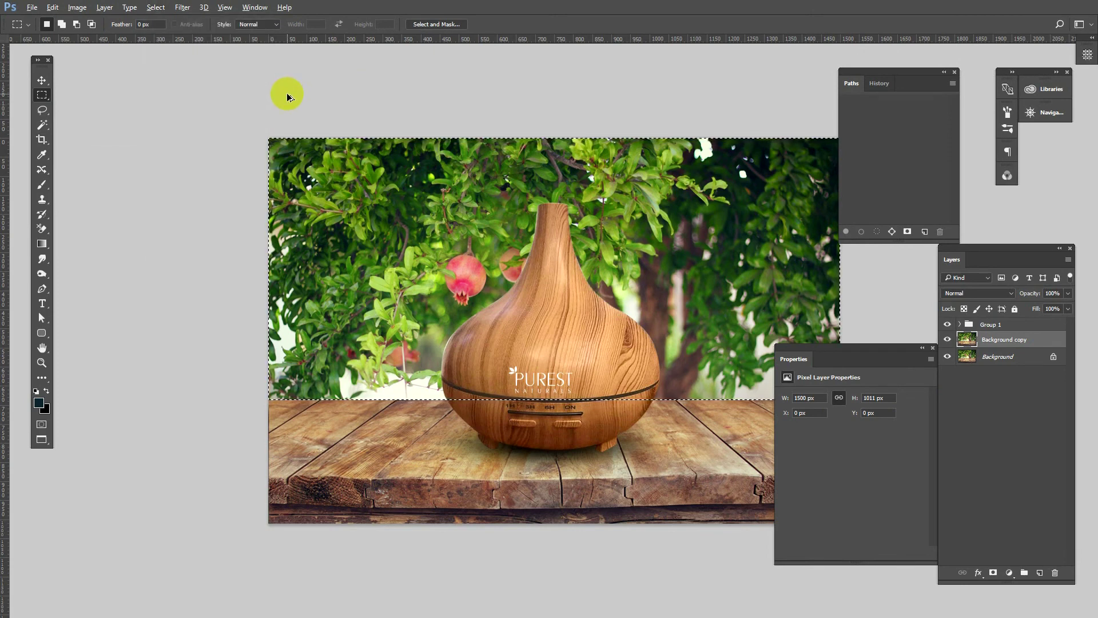
- Feather the tree-area selection by 5 px
{"action": "key", "text": "shift"}
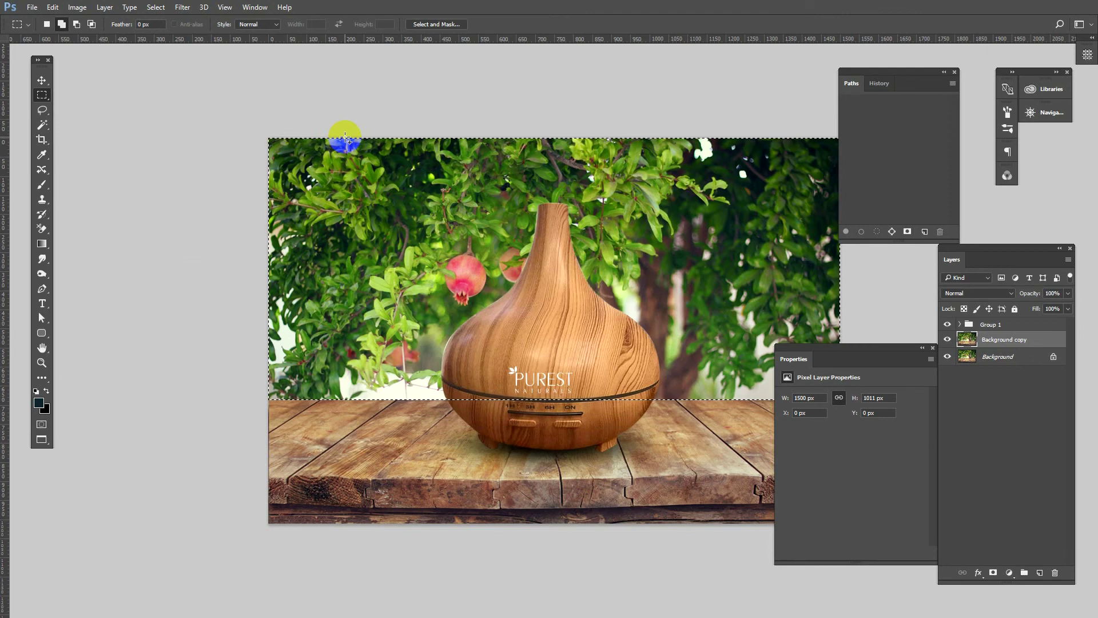
{"action": "key", "text": "shift+F6"}
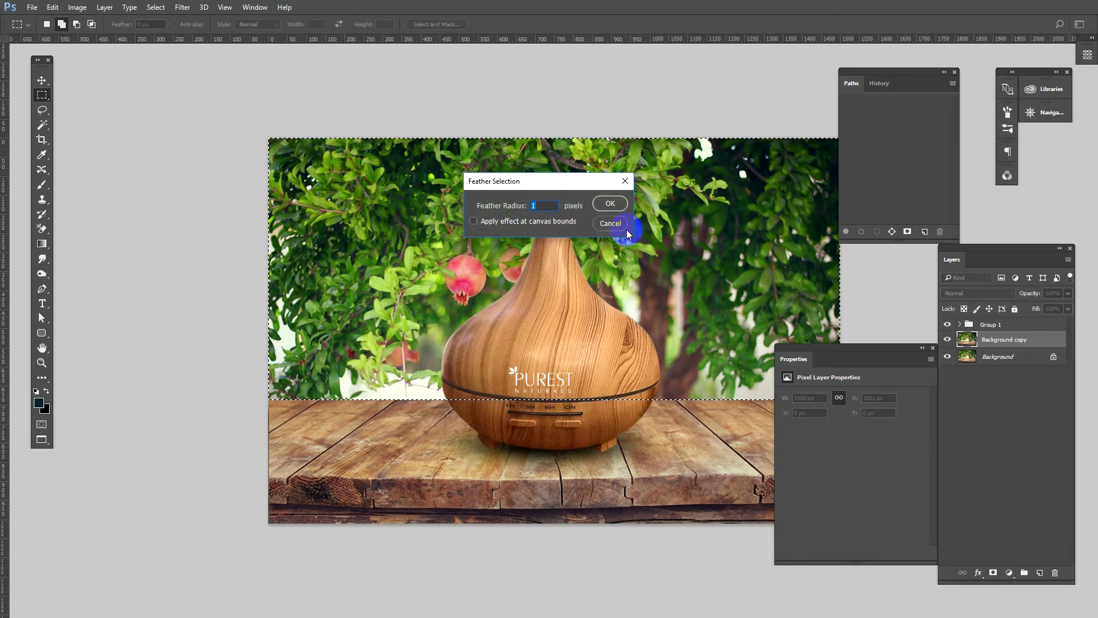
{"action": "left_click", "coordinate": [611, 224]}
{"action": "key", "text": "shift+F6"}
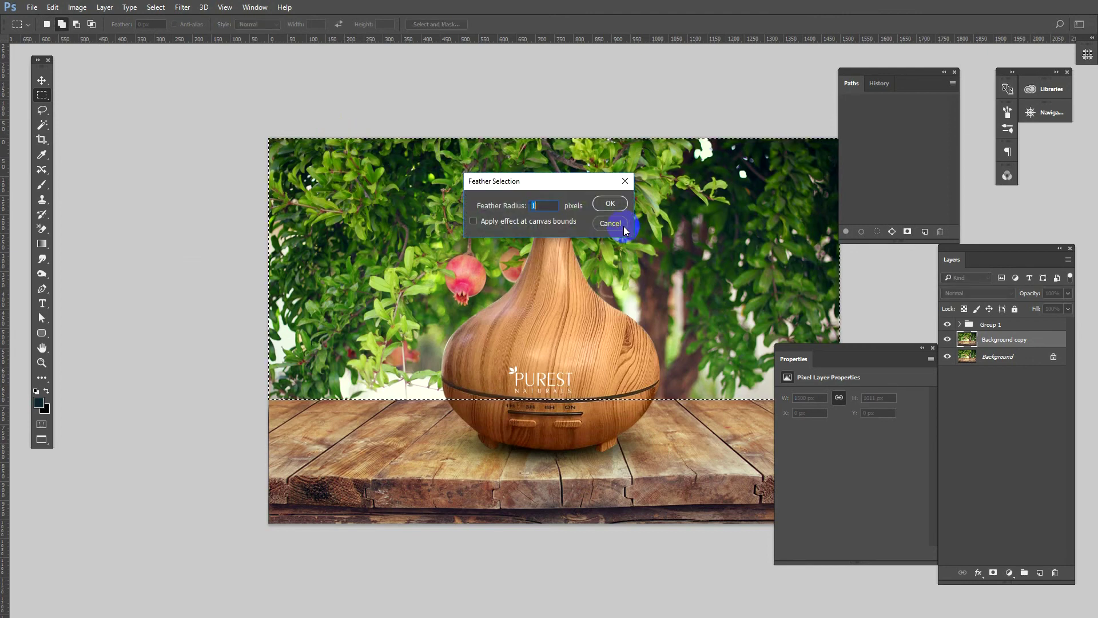
{"action": "type", "text": "5"}
{"action": "key", "text": "Return"}
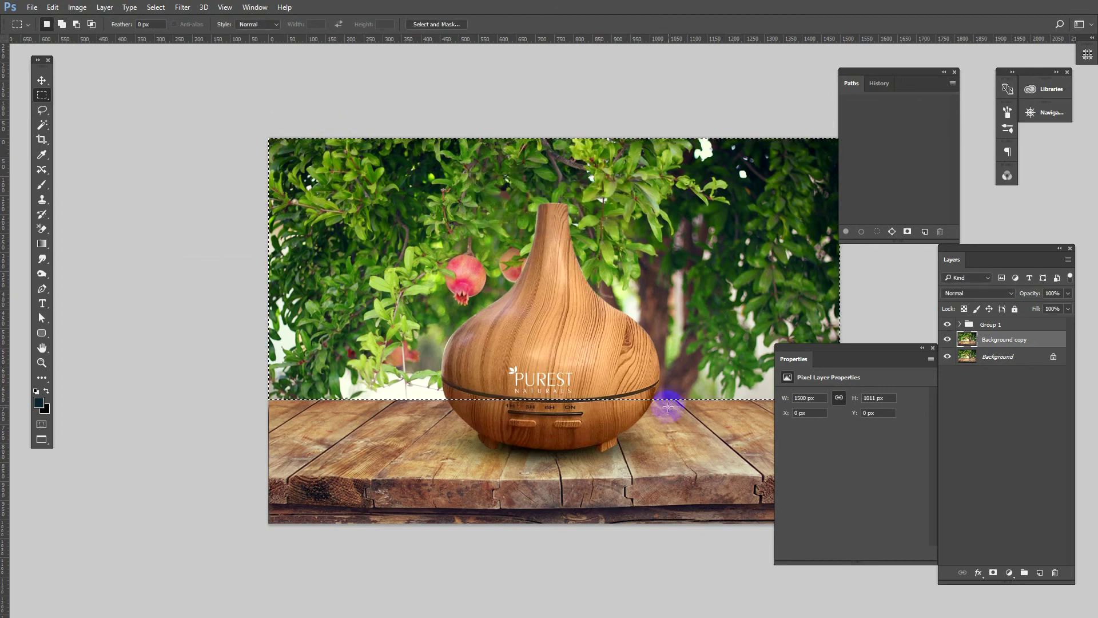
- Apply a subtle Gaussian Blur (about 3.8 px), deselect, and hide the copy to compare
{"action": "left_click", "coordinate": [183, 7]}
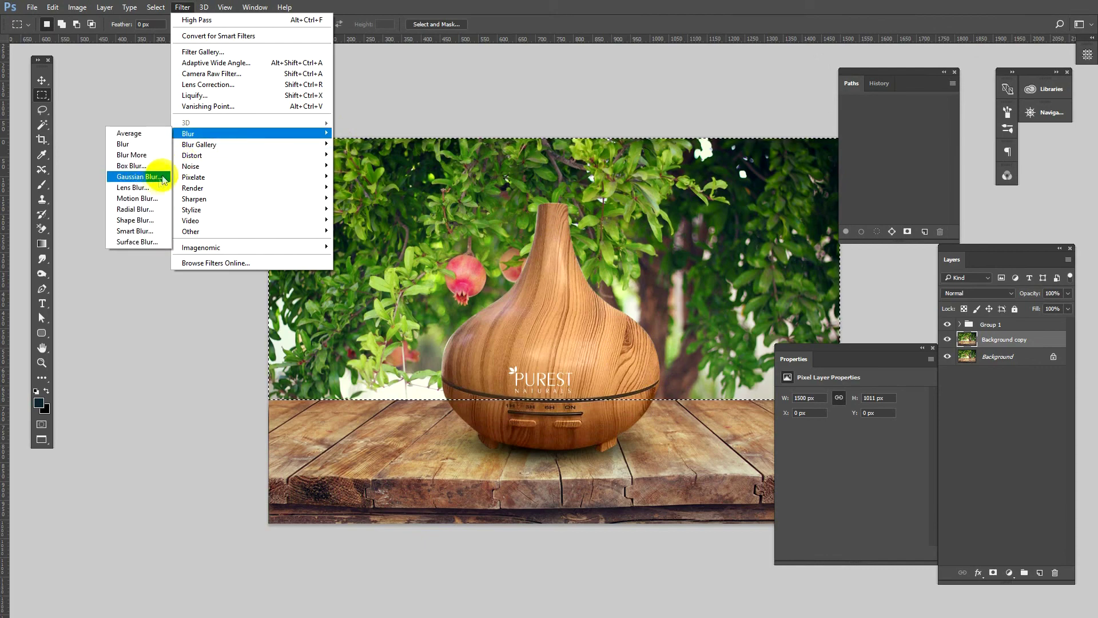
{"action": "mouse_move", "coordinate": [249, 133]}
{"action": "left_click", "coordinate": [153, 176]}
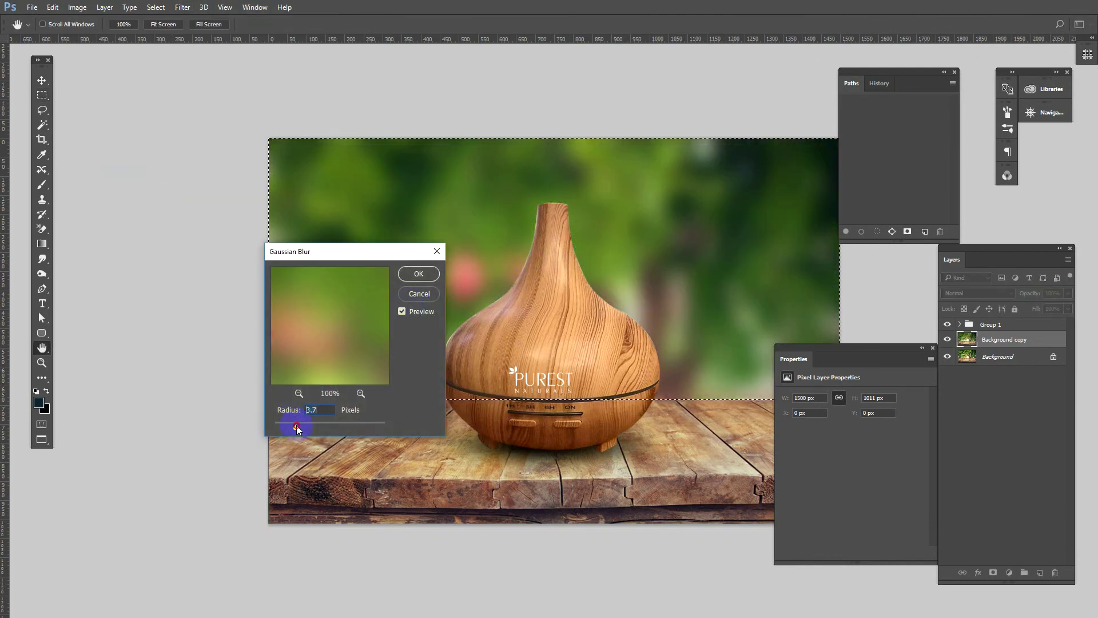
{"action": "left_click_drag", "start_coordinate": [297, 429], "coordinate": [295, 430]}
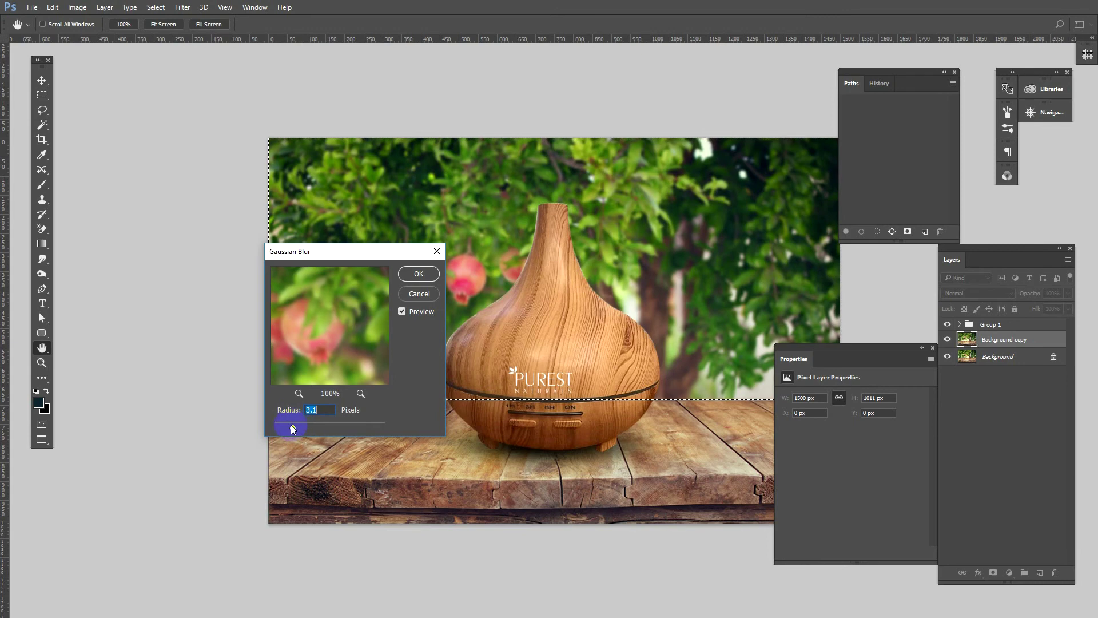
{"action": "left_click_drag", "start_coordinate": [287, 424], "coordinate": [297, 426]}
{"action": "left_click", "coordinate": [418, 274]}
{"action": "left_click", "coordinate": [458, 293]}
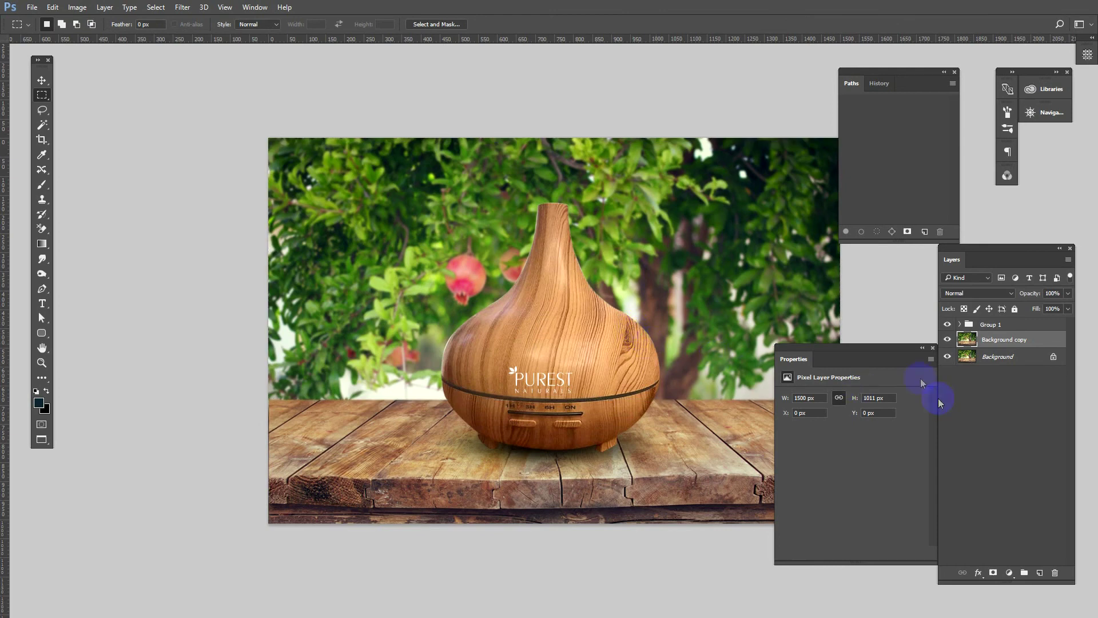
{"action": "left_click", "coordinate": [949, 340]}
{"action": "left_click", "coordinate": [949, 340]}
{"action": "left_click", "coordinate": [976, 350]}
{"action": "left_click", "coordinate": [983, 330]}
{"action": "left_click", "coordinate": [44, 264]}
{"action": "right_click", "coordinate": [43, 265]}
{"action": "left_click", "coordinate": [80, 256]}
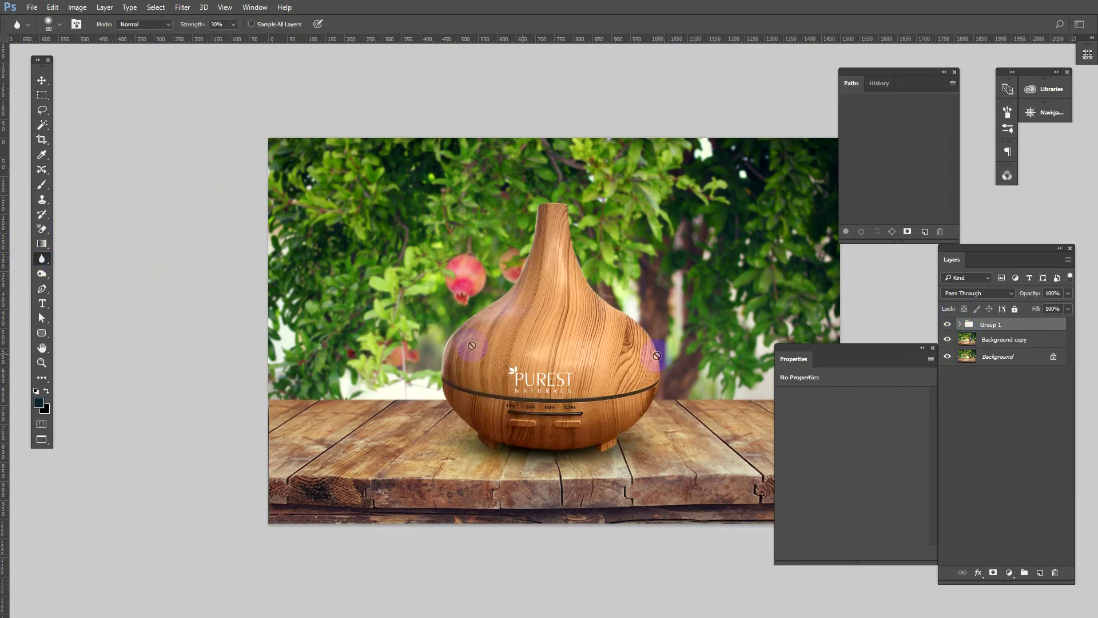
{"action": "key", "text": "ctrl+plus"}
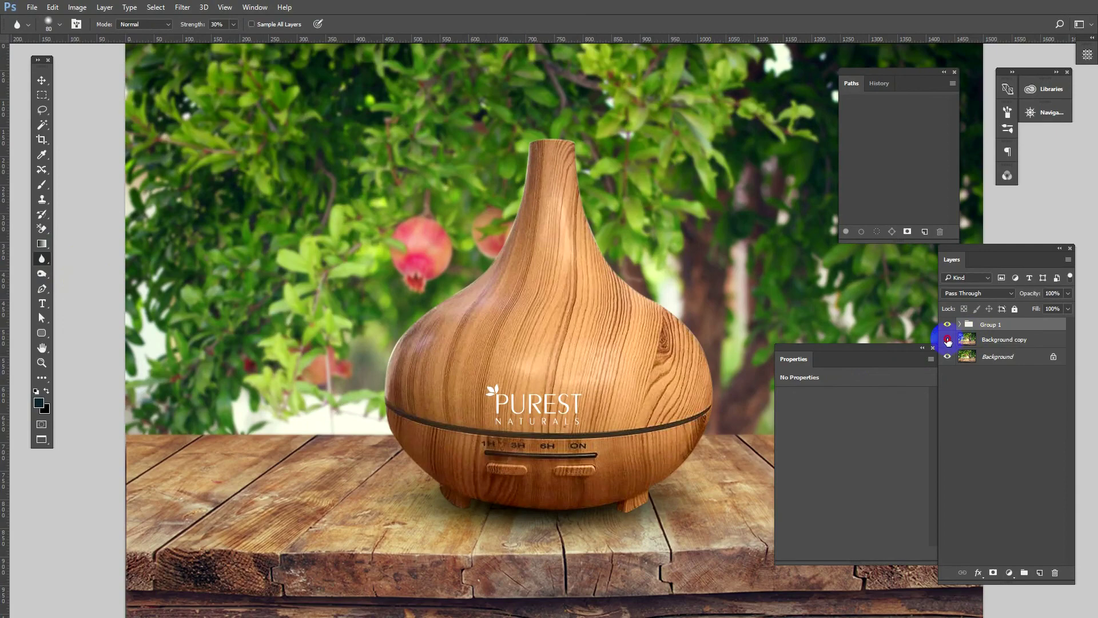
{"action": "left_click_drag", "start_coordinate": [948, 341], "coordinate": [948, 356]}
{"action": "key", "text": "ctrl+shift+alt+e"}
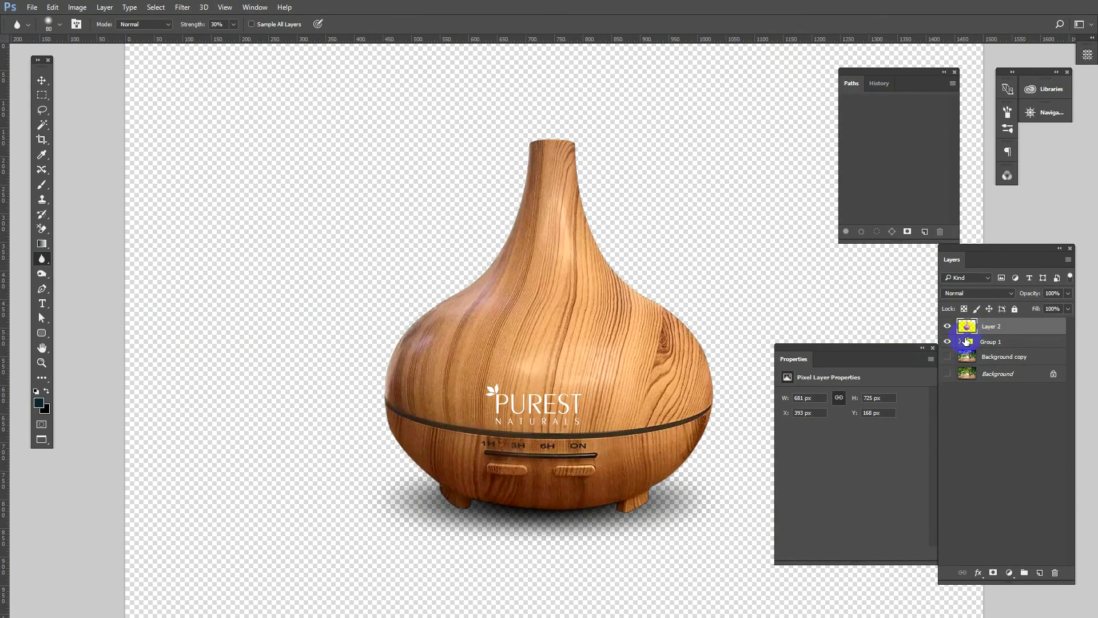
{"action": "left_click", "coordinate": [949, 327]}
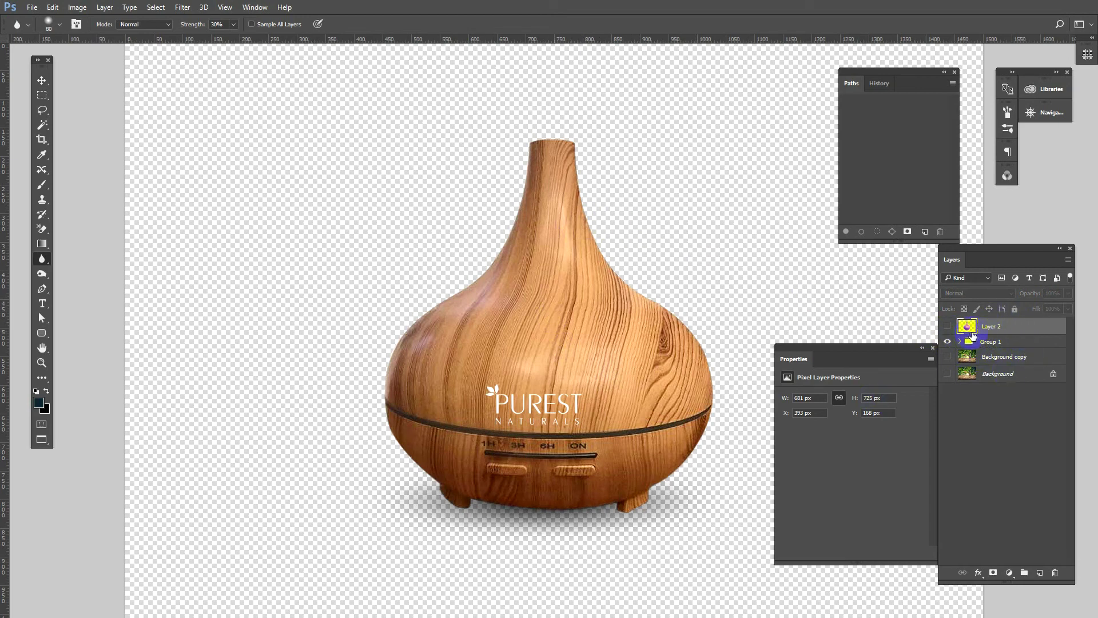
{"action": "left_click", "coordinate": [948, 327]}
{"action": "key", "text": "Delete"}
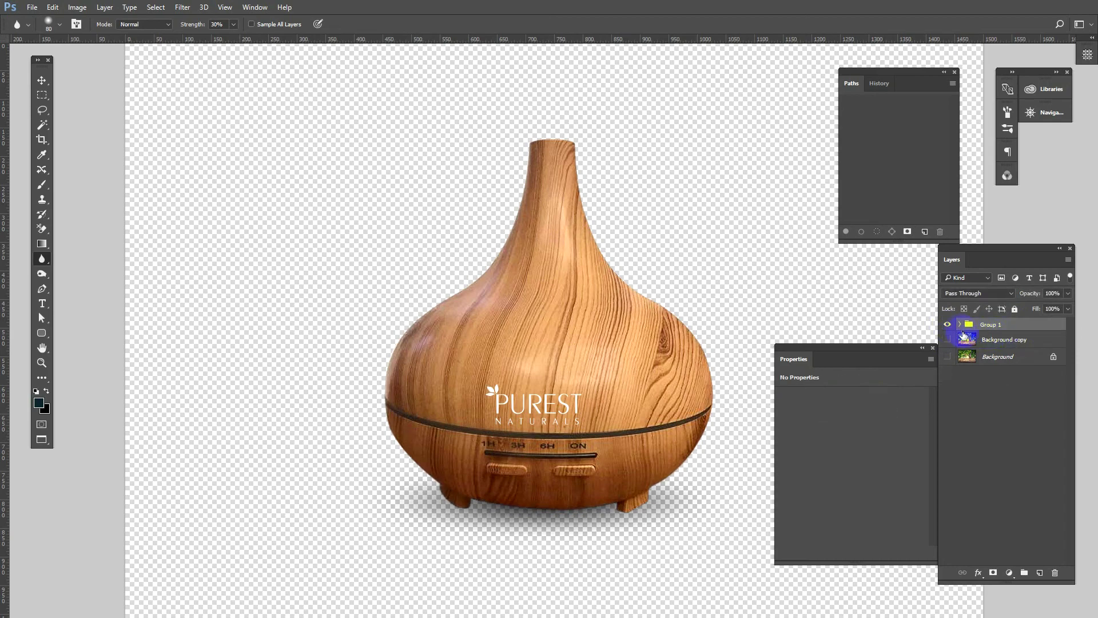
{"action": "key", "text": "ctrl+minus"}
{"action": "left_click", "coordinate": [948, 340]}
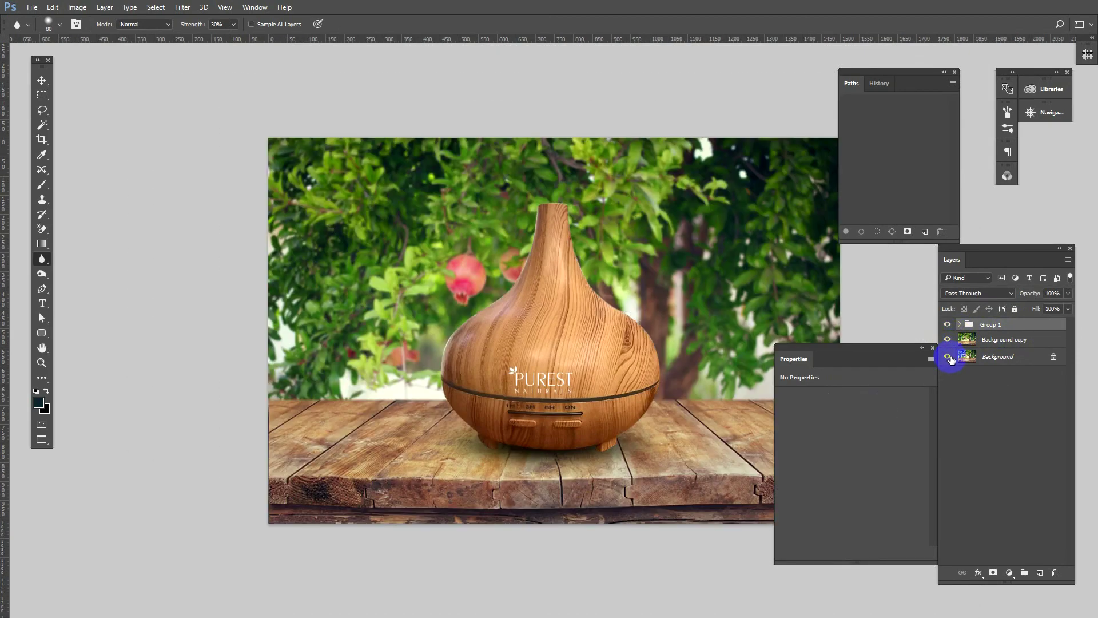
{"action": "key", "text": "ctrl+plus"}
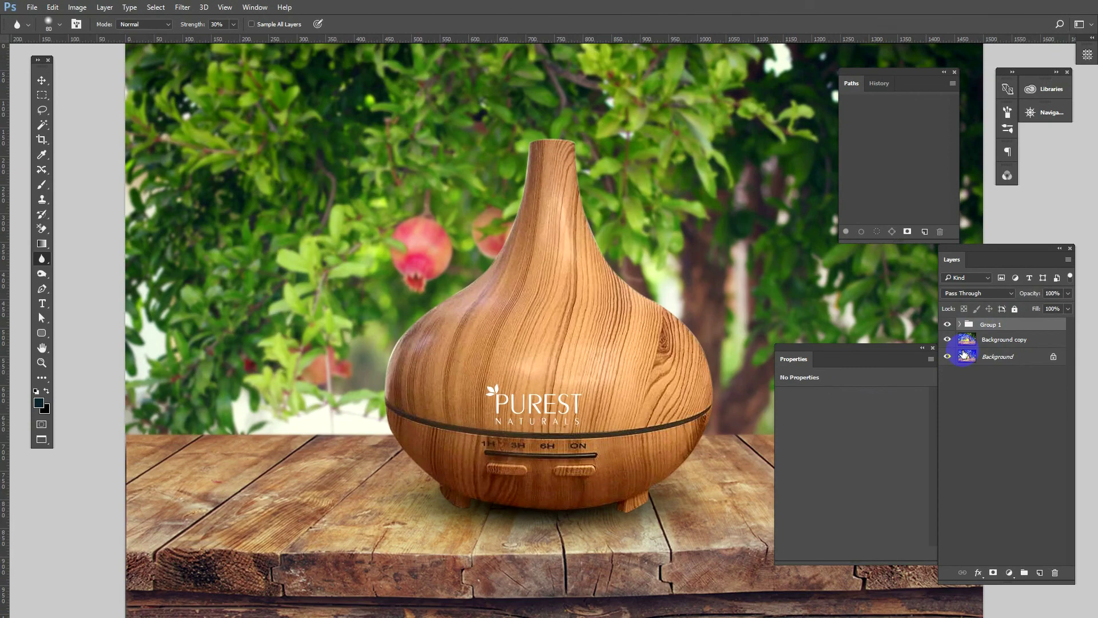
- Blur-brush the diffuser's neck and right side down to its base on Layer 1
{"action": "left_click", "coordinate": [960, 325]}
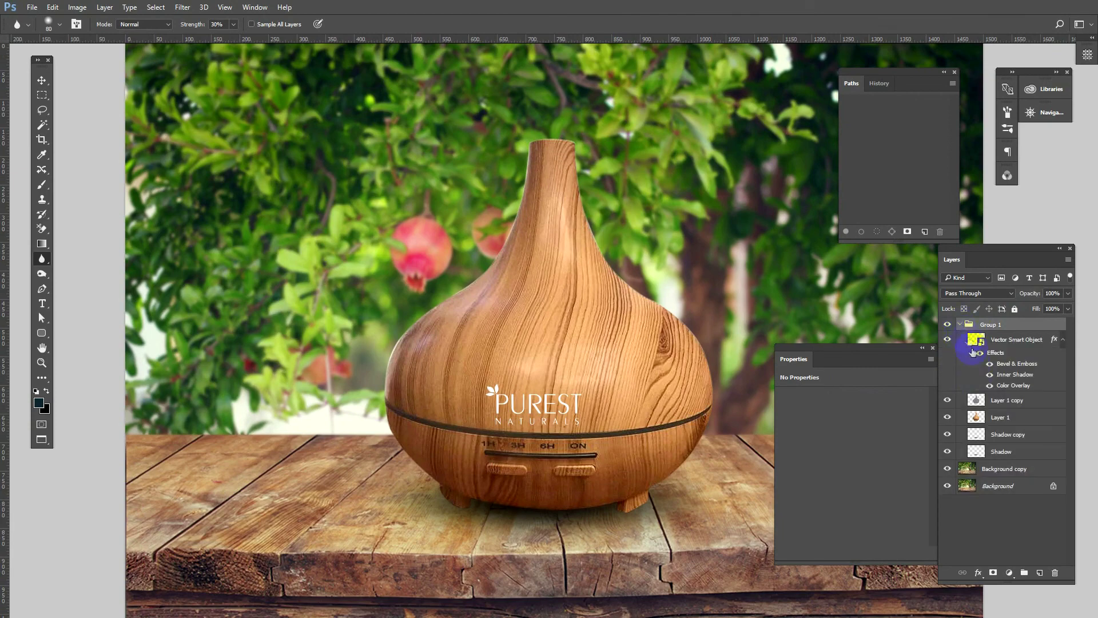
{"action": "left_click", "coordinate": [969, 417]}
{"action": "left_click_drag", "start_coordinate": [529, 233], "coordinate": [608, 256]}
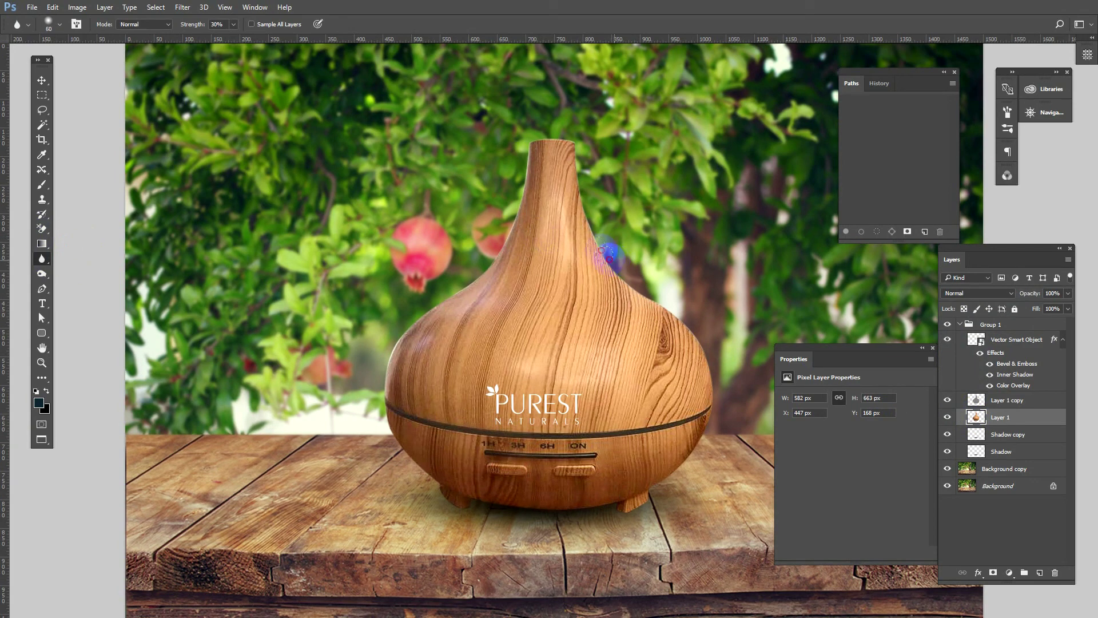
{"action": "left_click_drag", "start_coordinate": [608, 258], "coordinate": [604, 246]}
{"action": "mouse_move", "coordinate": [704, 413]}
{"action": "left_mouse_down"}
{"action": "mouse_move", "coordinate": [613, 509]}
{"action": "mouse_move", "coordinate": [407, 437]}
{"action": "mouse_move", "coordinate": [515, 195]}
{"action": "mouse_move", "coordinate": [601, 247]}
{"action": "left_mouse_up"}
- Soften the diffuser's right neck edge on the Soft Light Layer 1 copy as well
{"action": "left_click", "coordinate": [981, 401]}
{"action": "left_click_drag", "start_coordinate": [584, 159], "coordinate": [673, 298]}
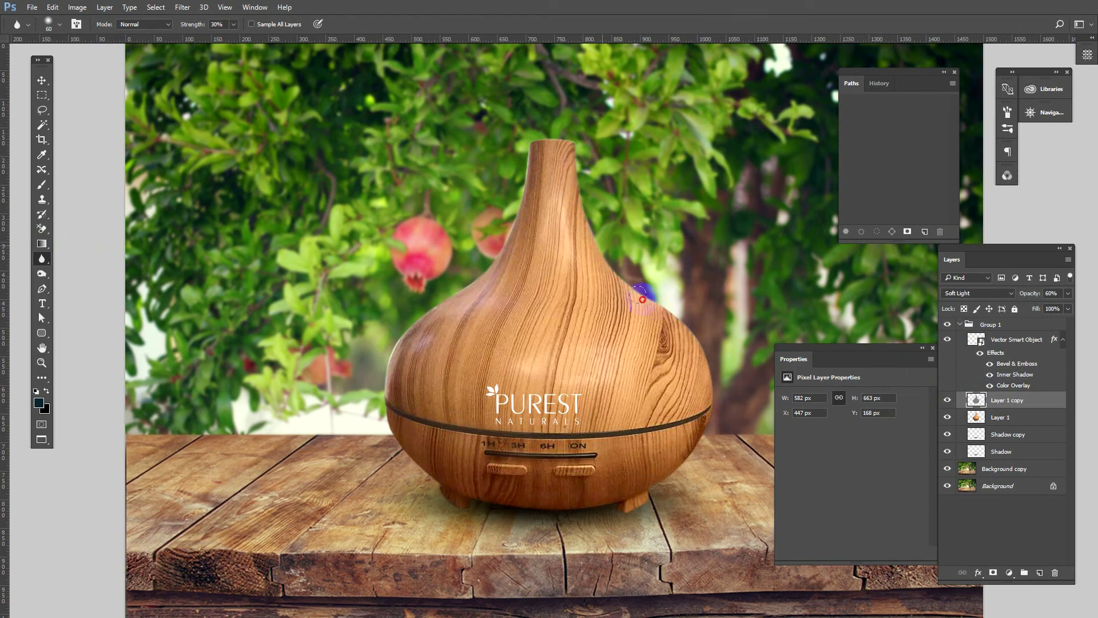
{"action": "key", "text": "ctrl+minus"}
{"action": "key", "text": "ctrl+minus"}
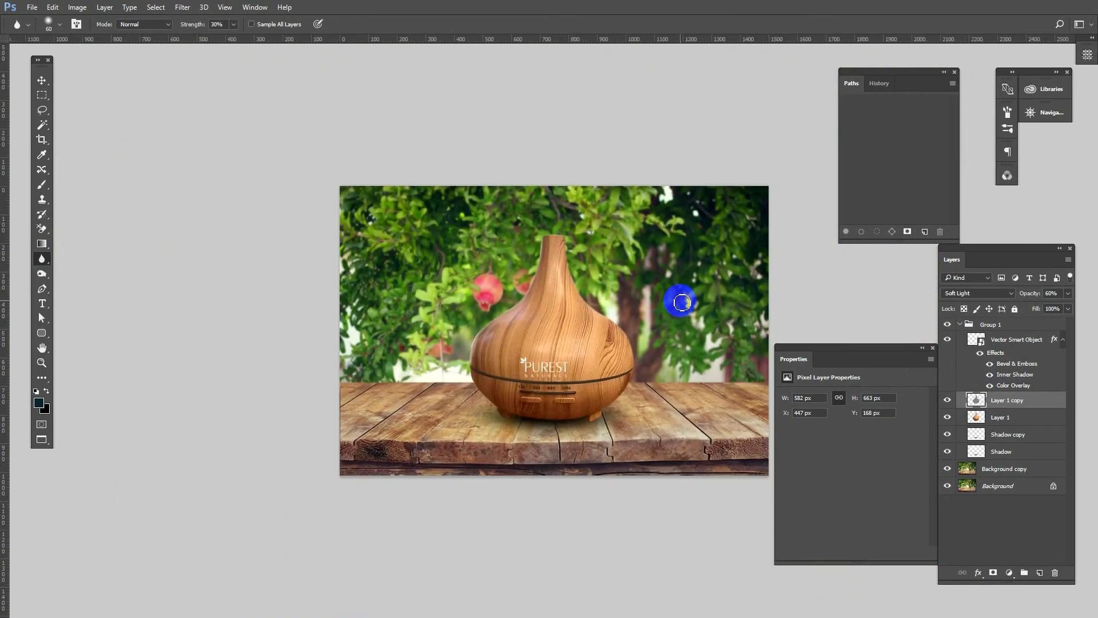
{"action": "mouse_move", "coordinate": [682, 302]}
{"action": "left_mouse_down"}
{"action": "mouse_move", "coordinate": [703, 318]}
{"action": "mouse_move", "coordinate": [677, 300]}
{"action": "left_mouse_up"}
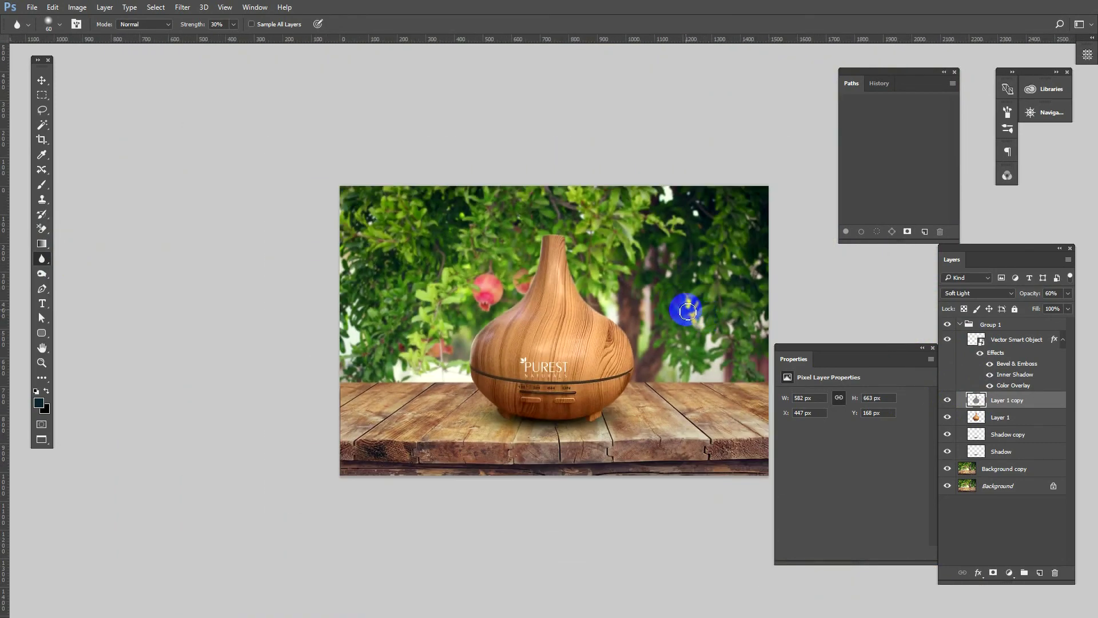